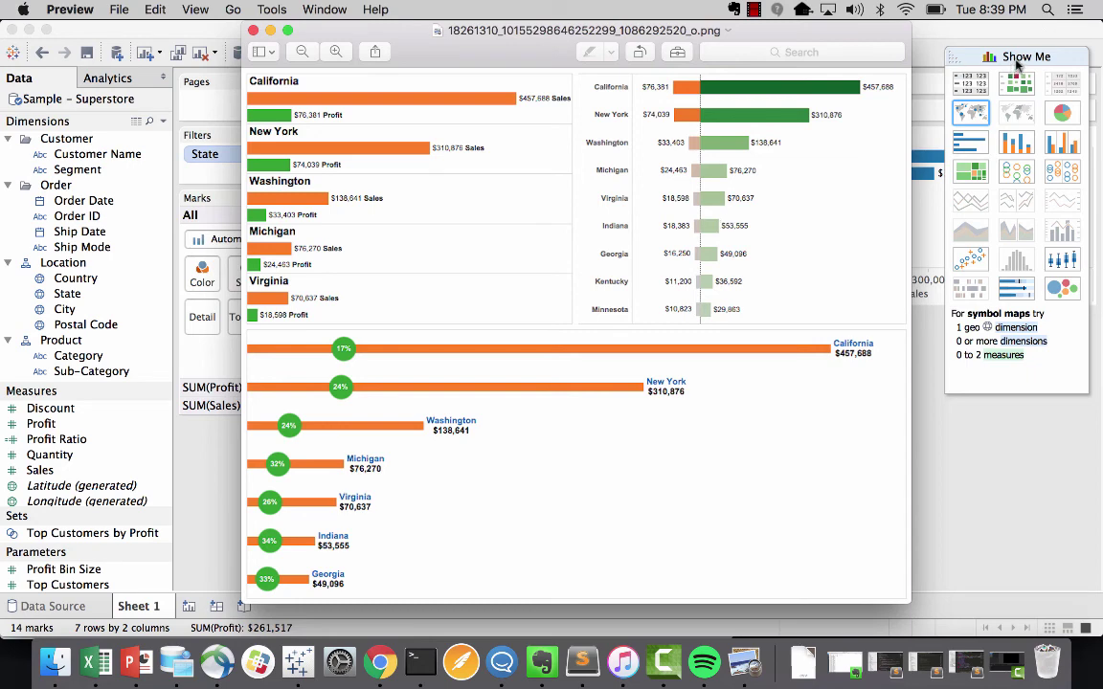
Duplicate Sheet 1 in Tableau and rename the copy 'vs Chart'
click(976, 59)
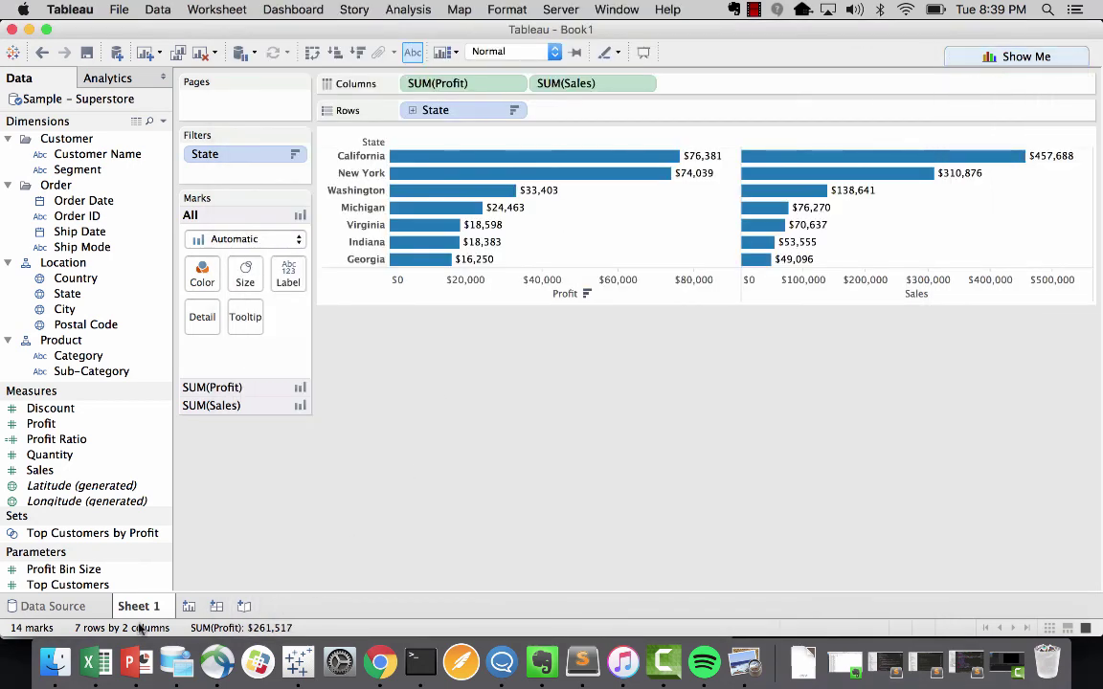
mouse_move(149, 615)
right_click(142, 601)
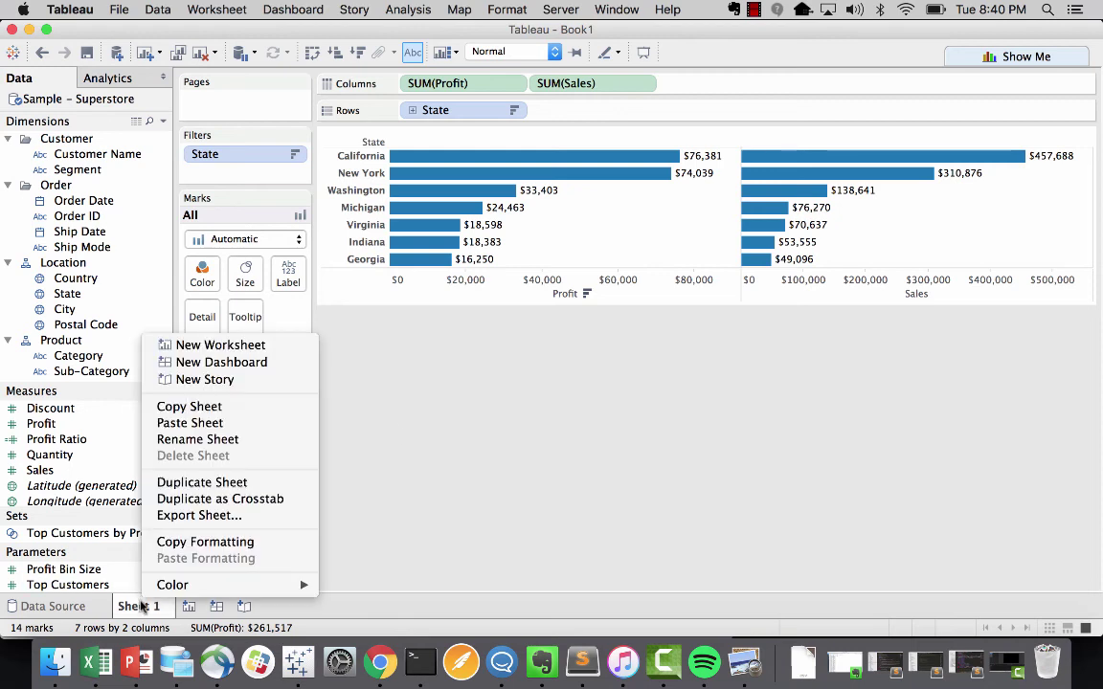
click(225, 484)
double_click(208, 606)
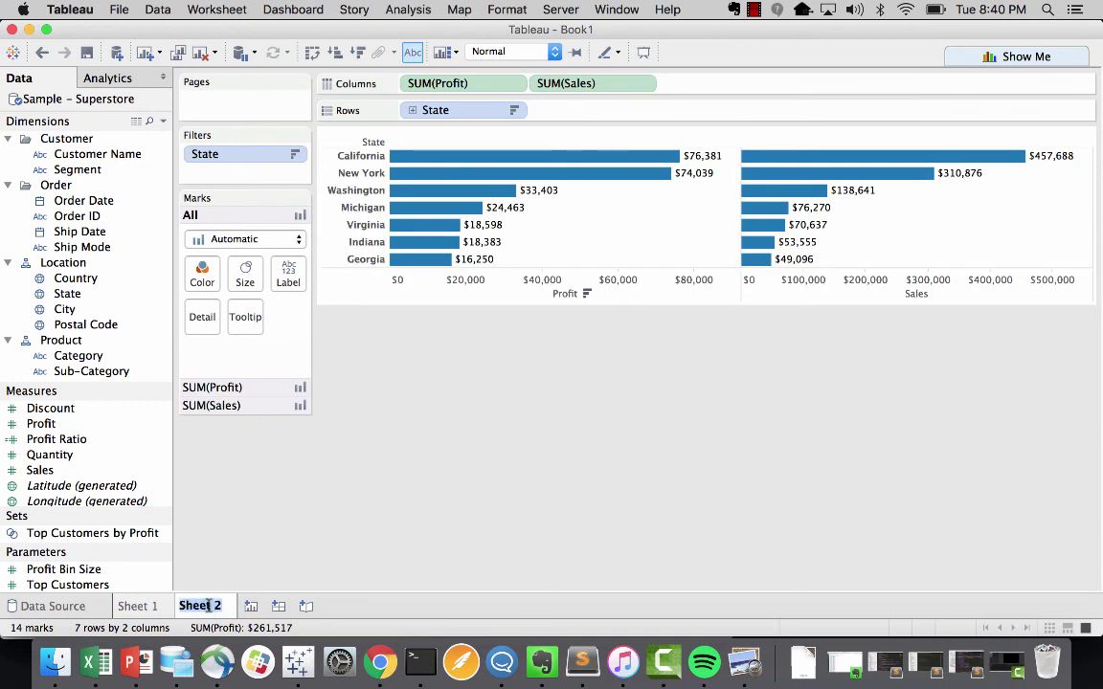
text(vs Chart)
key(Return)
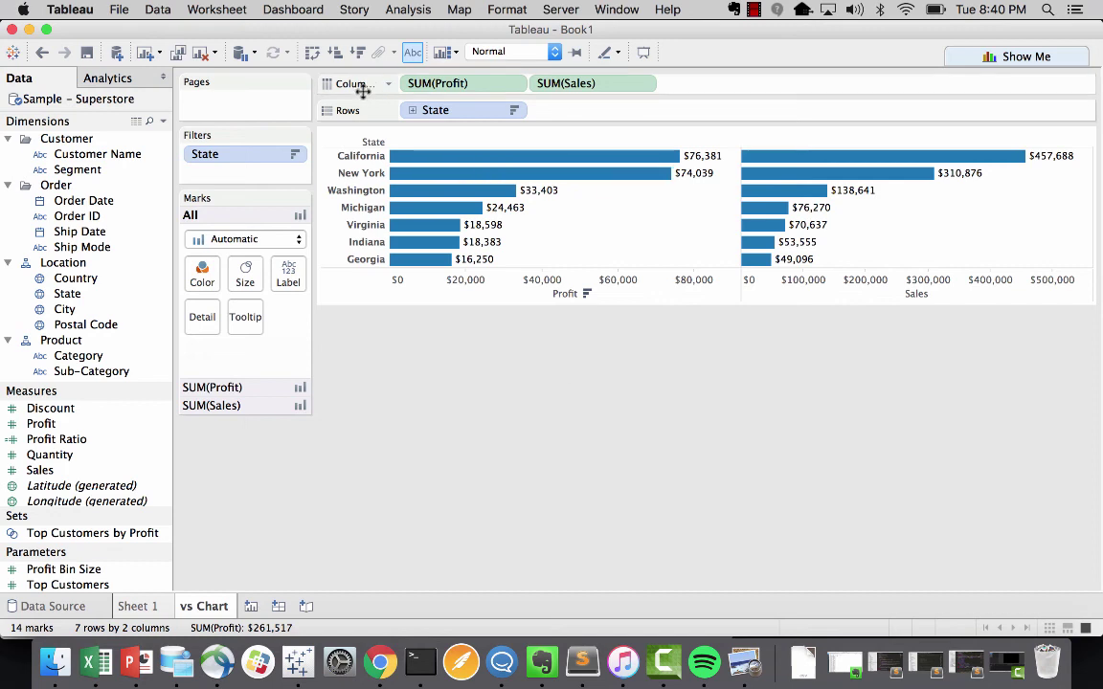
Negate the Profit pill to -SUM([Profit]) and put Sales on a dual axis
click(486, 82)
double_click(486, 82)
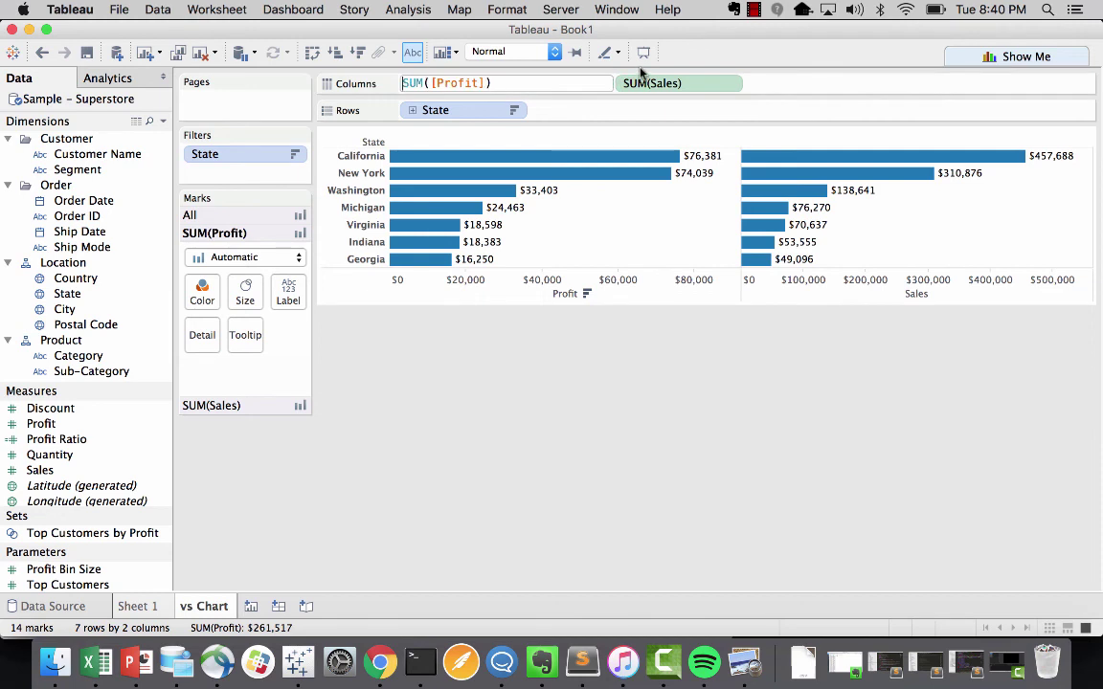
text(-)
key(Return)
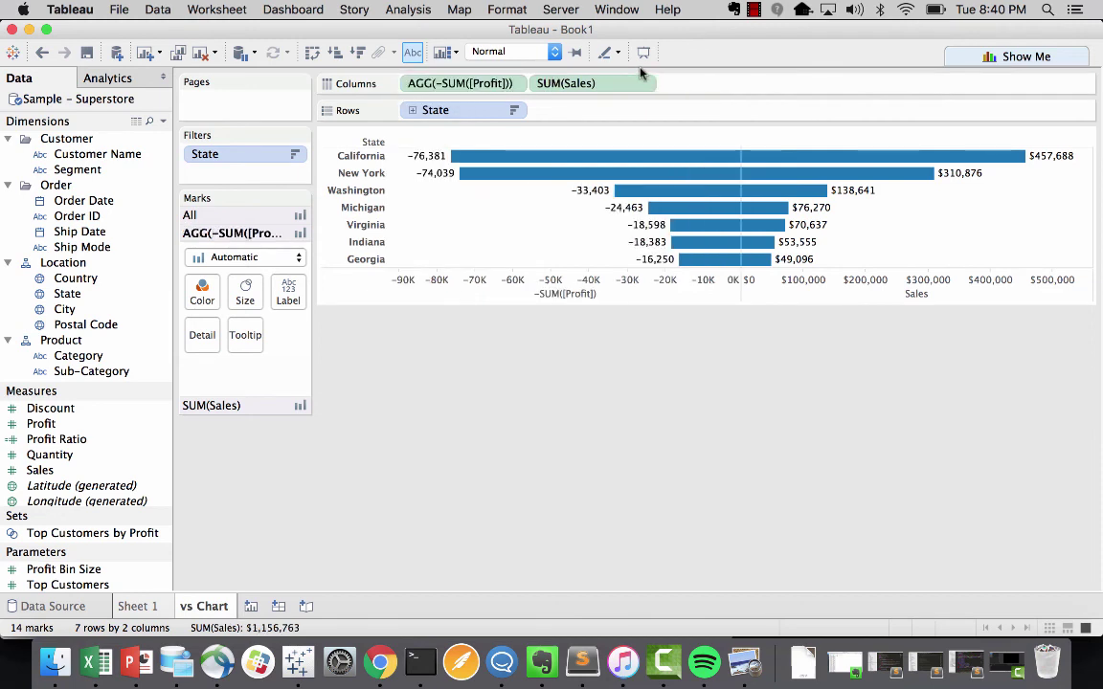
click(561, 85)
right_click(561, 87)
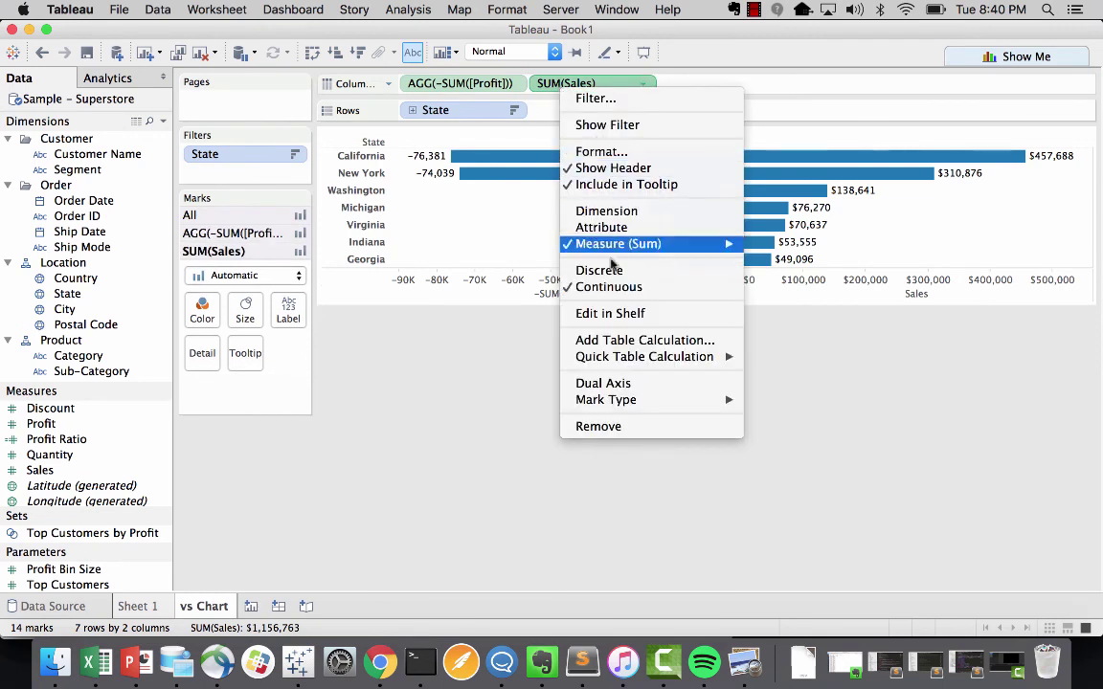
click(612, 384)
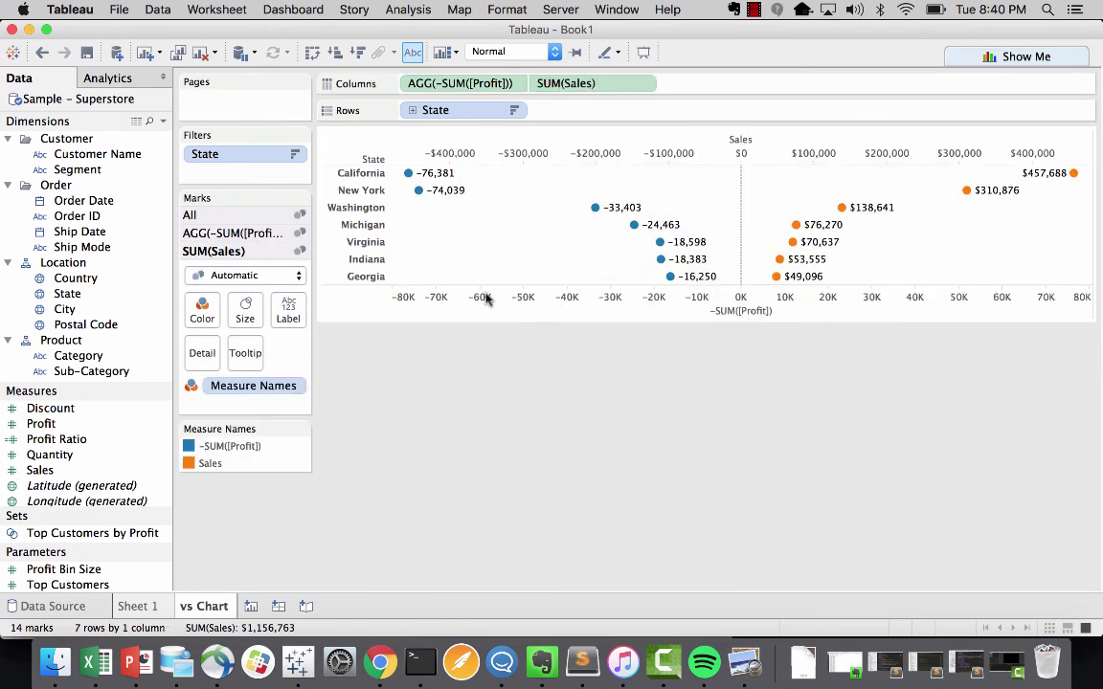
Set both the Sales and negated Profit marks to Bar
click(261, 276)
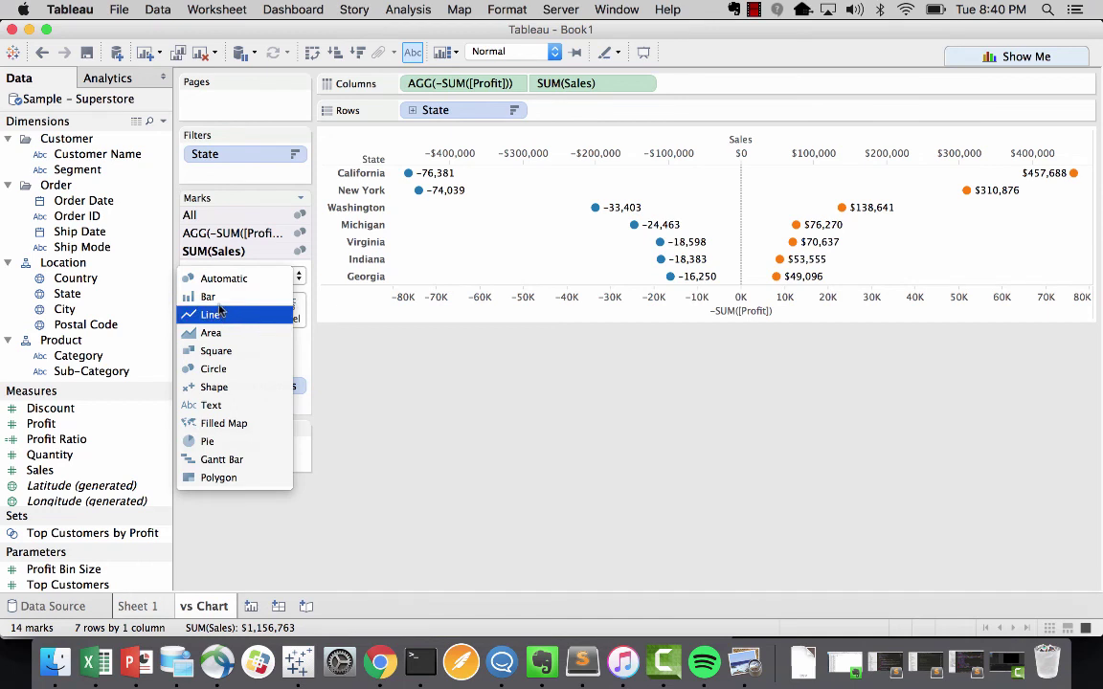
click(220, 313)
click(219, 276)
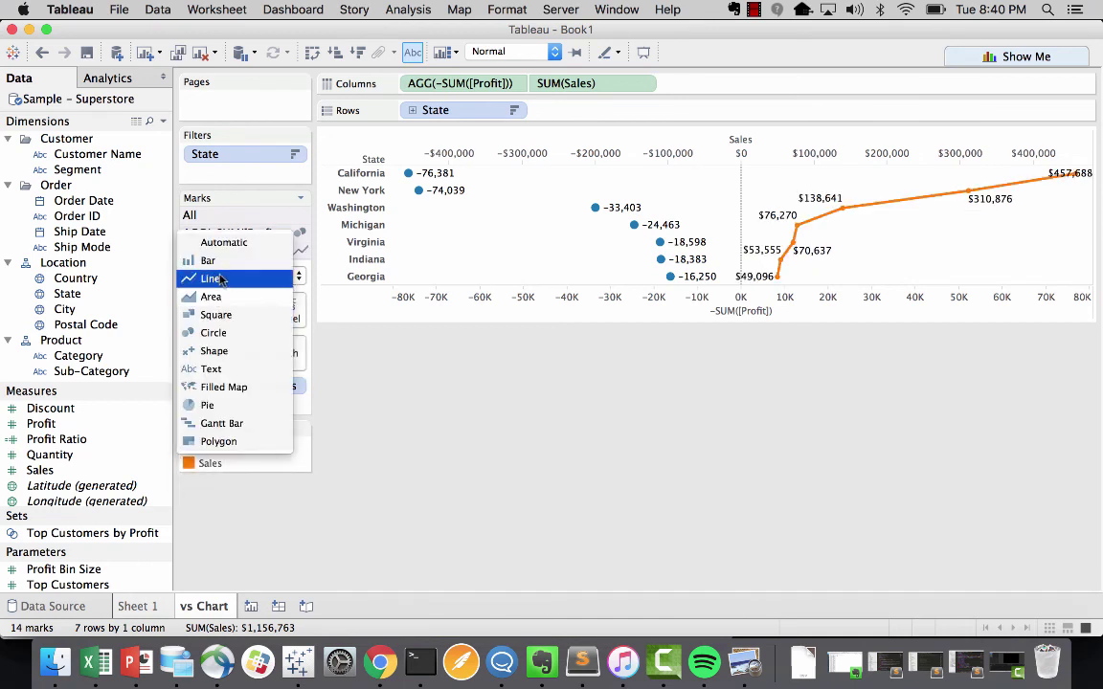
click(207, 260)
click(230, 233)
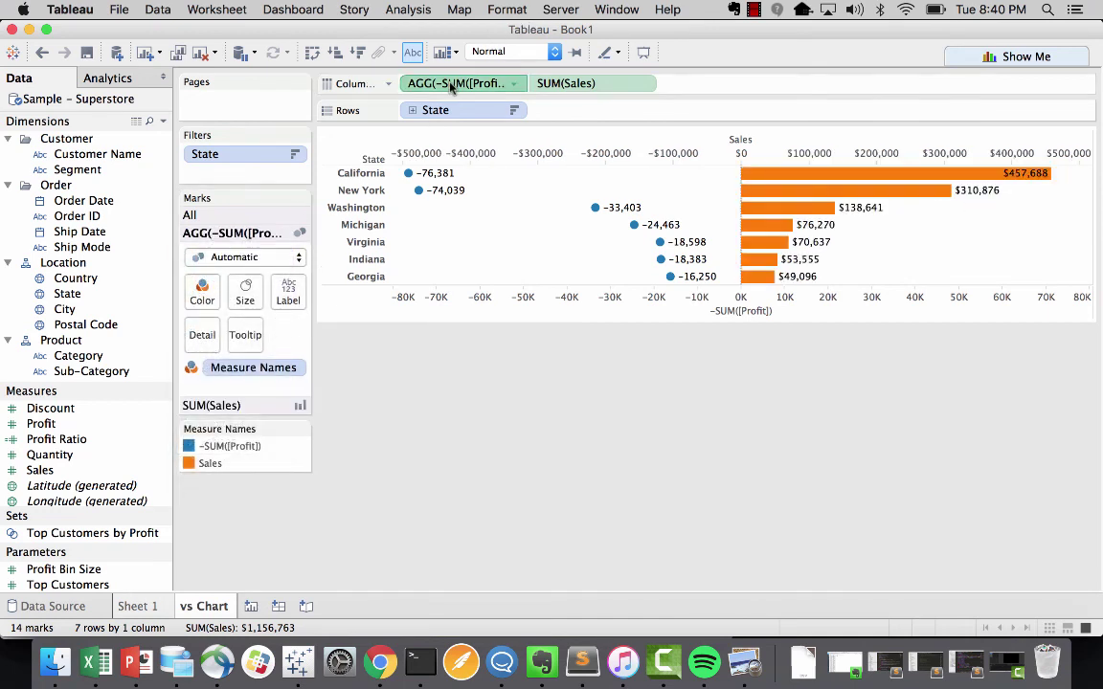
click(247, 256)
click(211, 280)
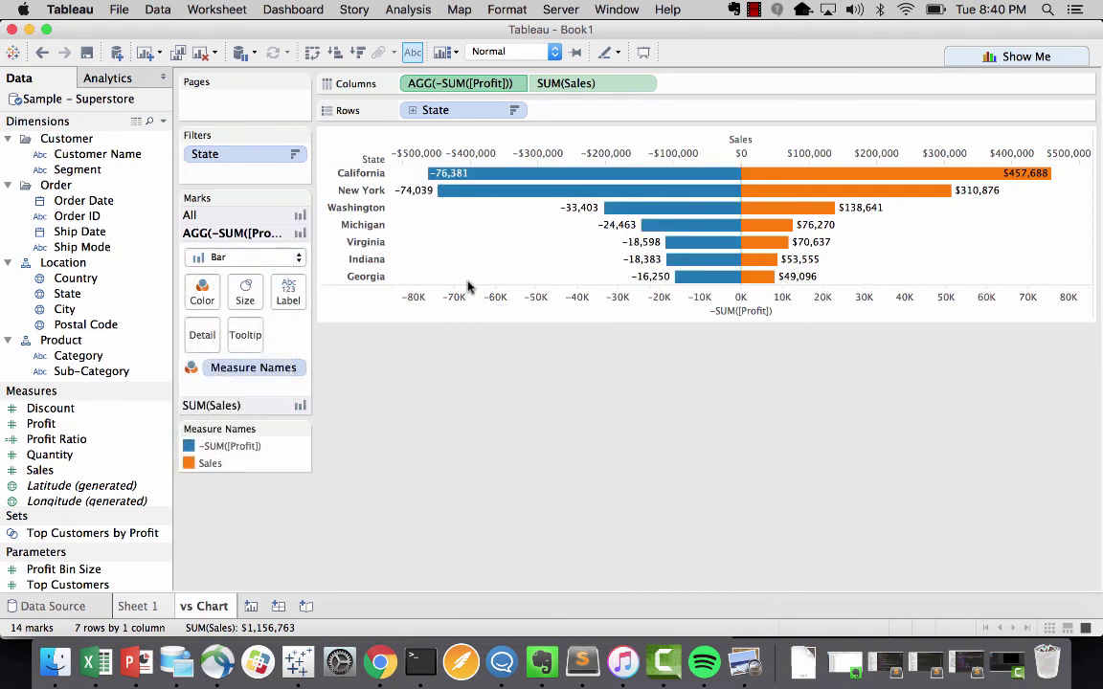
Synchronize the Sales axis with the negated Profit axis
right_click(490, 301)
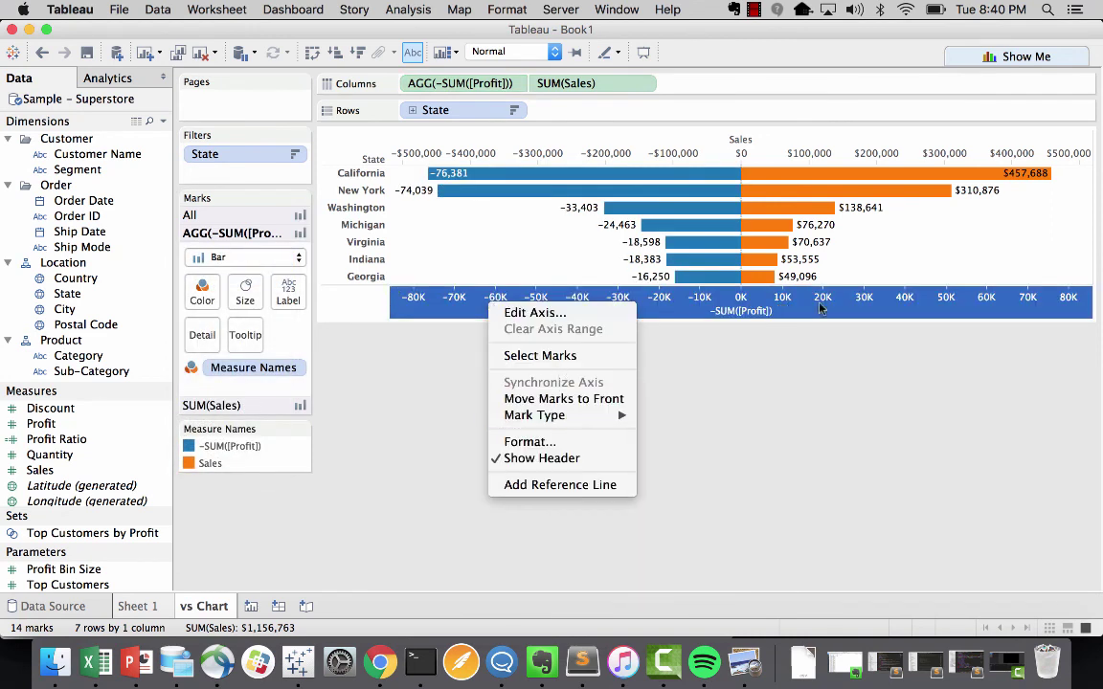
key(Escape)
right_click(831, 153)
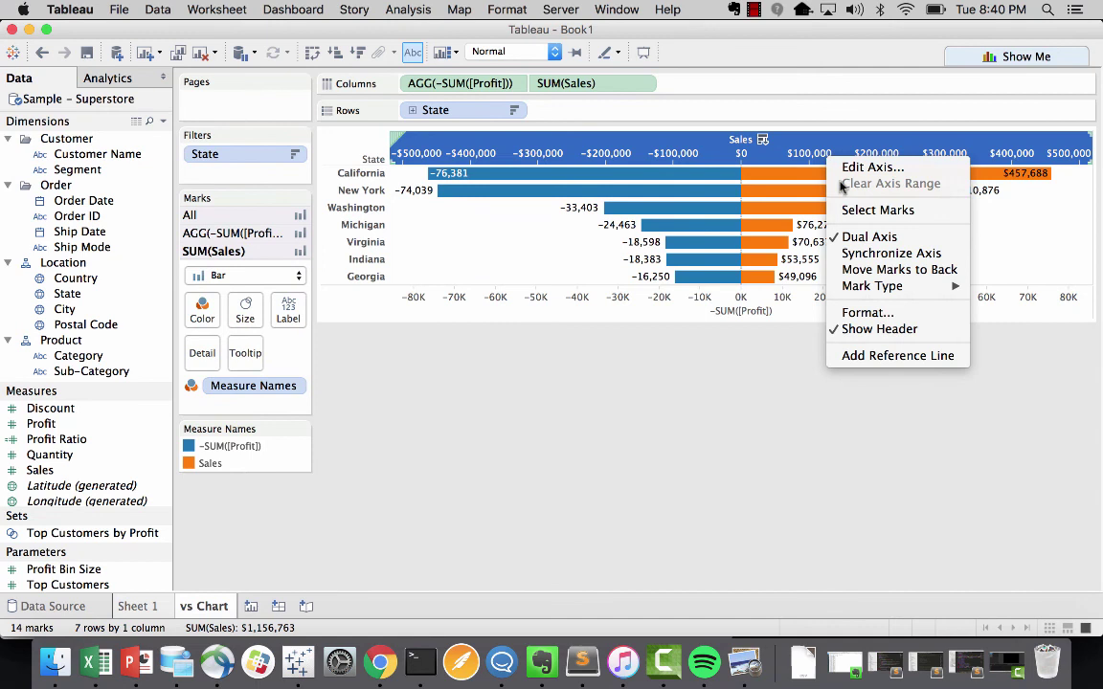
click(871, 253)
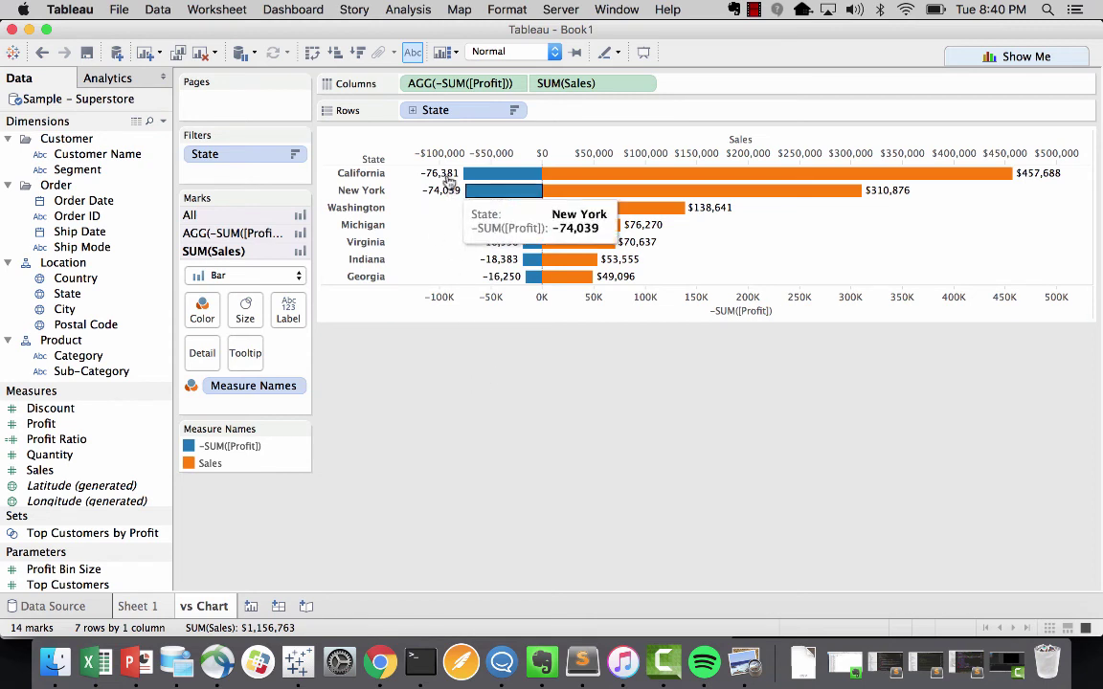
Add the negated Profit pill to Label and remove its minus so labels read like $76,381
mouse_move(445, 180)
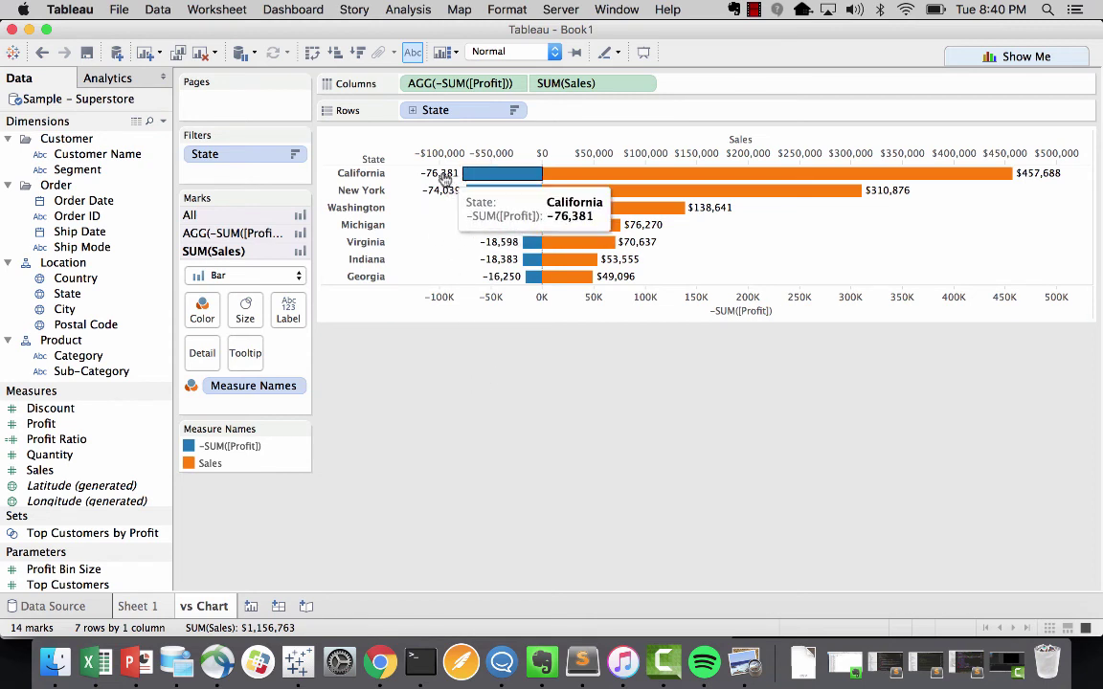
click(472, 86)
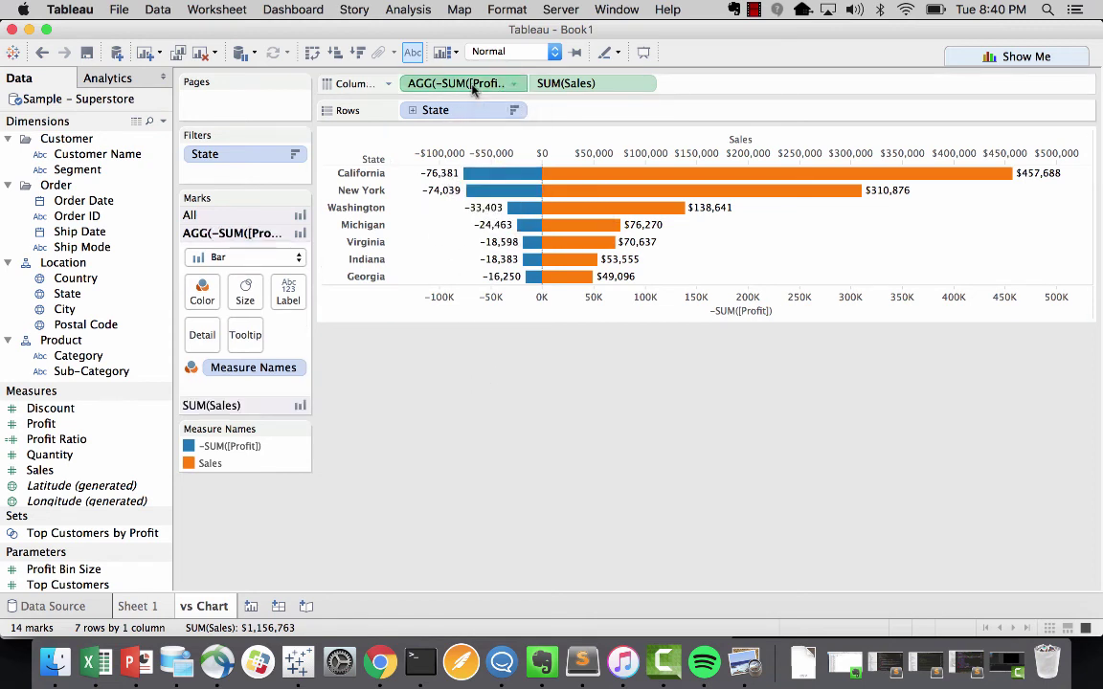
drag(472, 86, 283, 300)
double_click(238, 387)
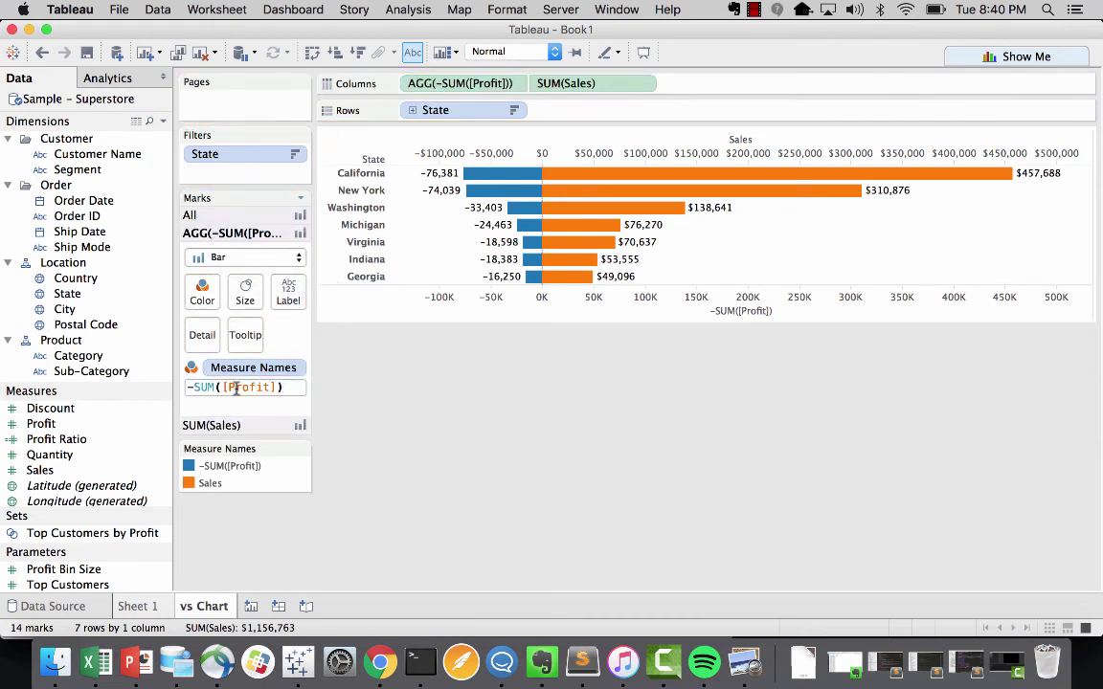
key(Home)
key(Delete)
key(Return)
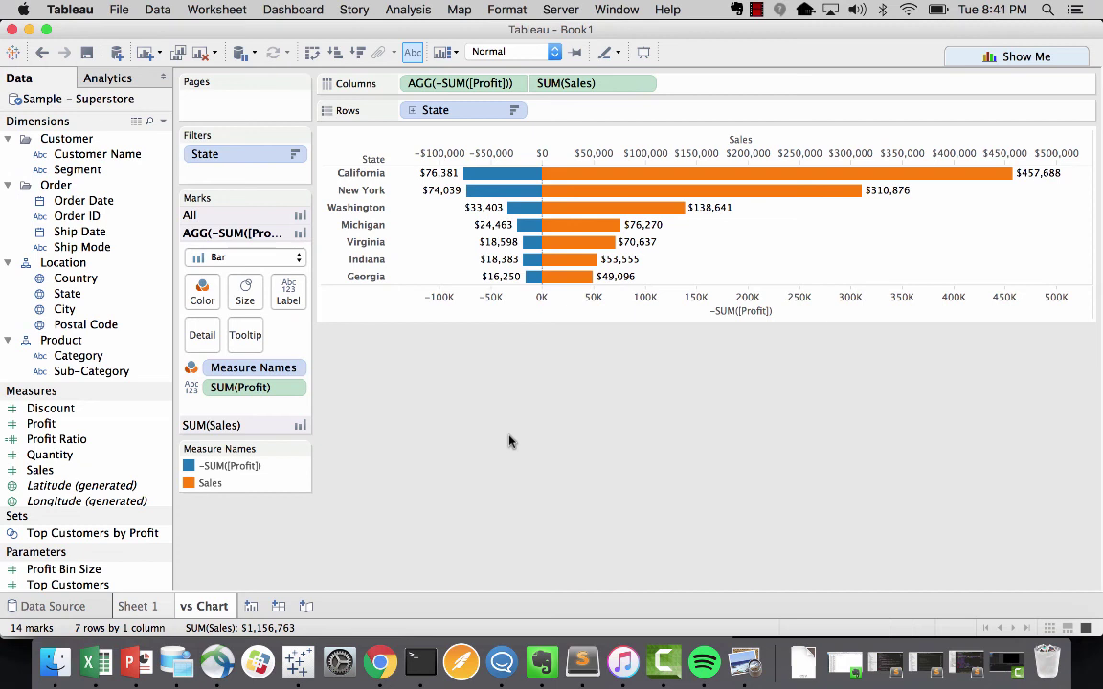
Duplicate Sheet 1 as 'Bullet' and briefly check the Preview reference image
click(137, 606)
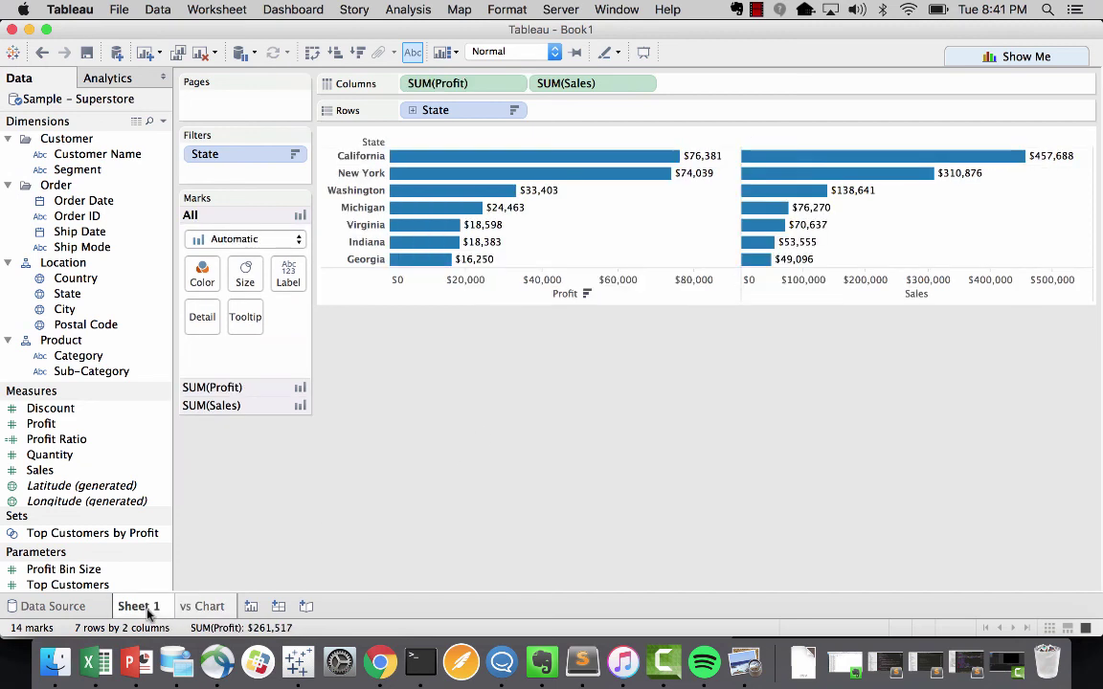
right_click(137, 606)
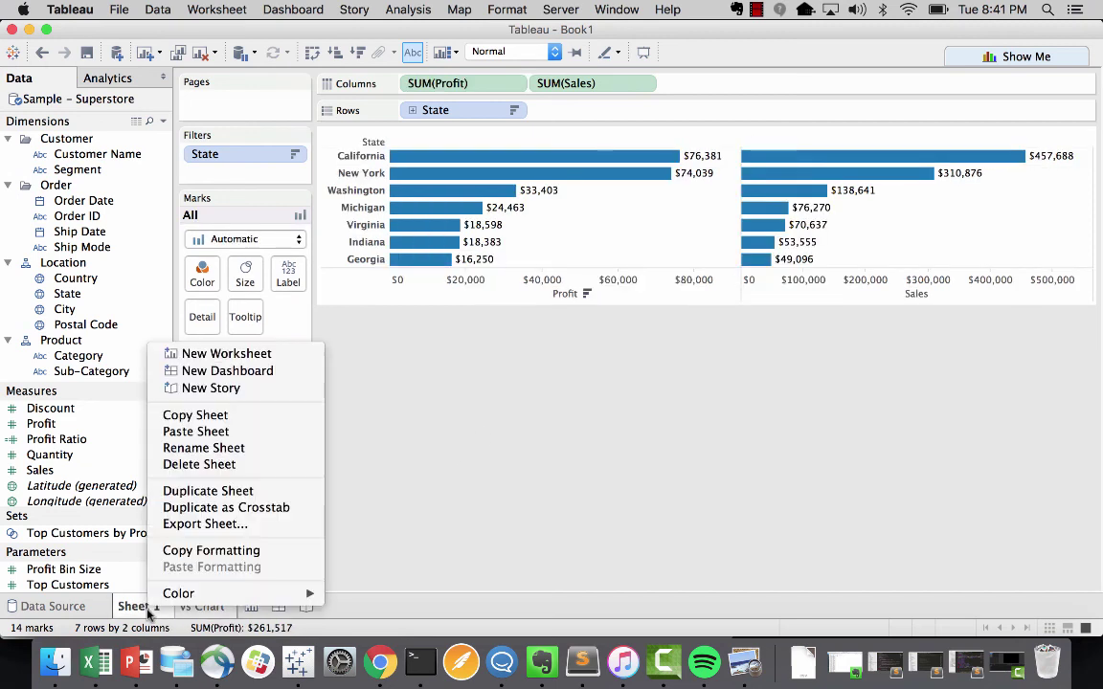
click(244, 492)
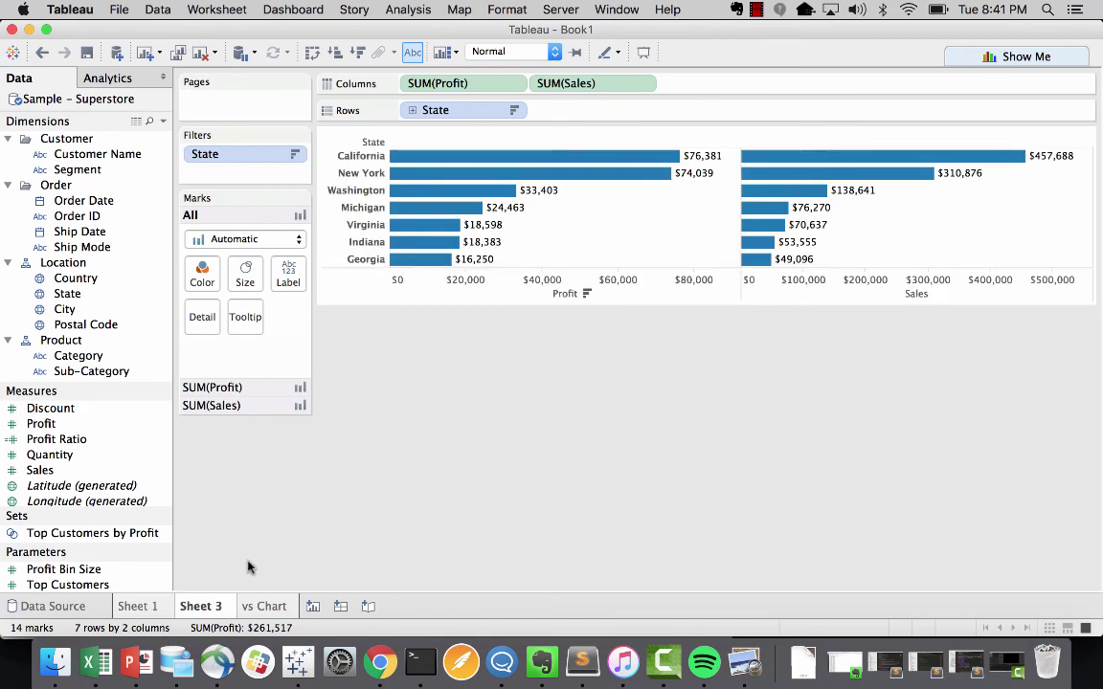
double_click(202, 606)
text(Bullet)
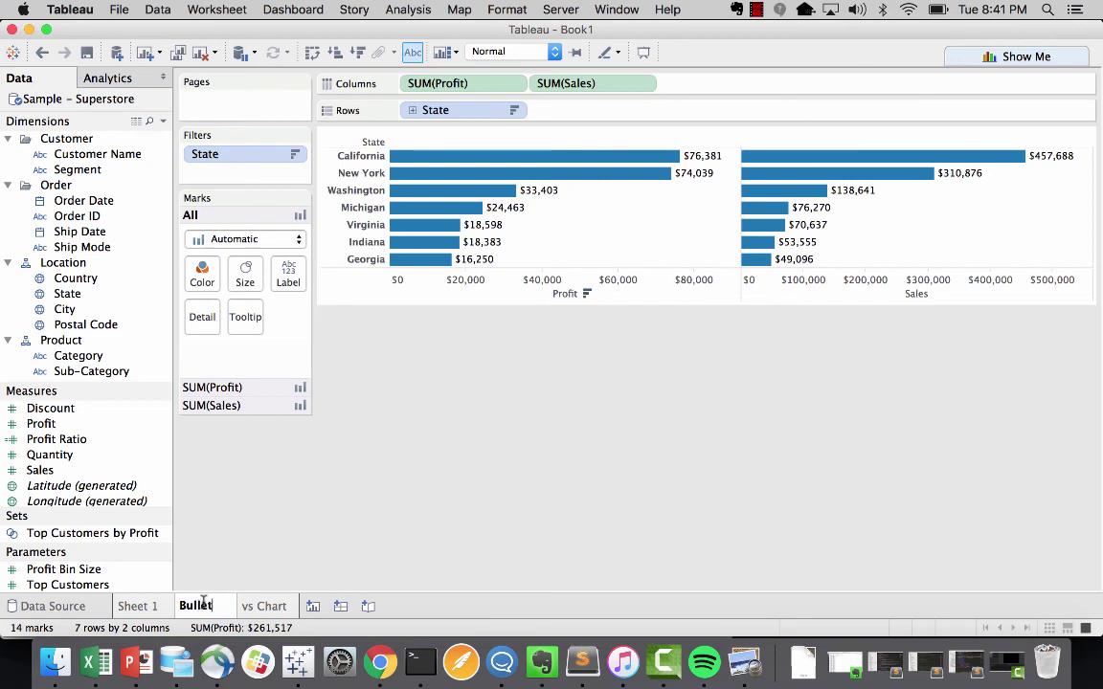
key(Return)
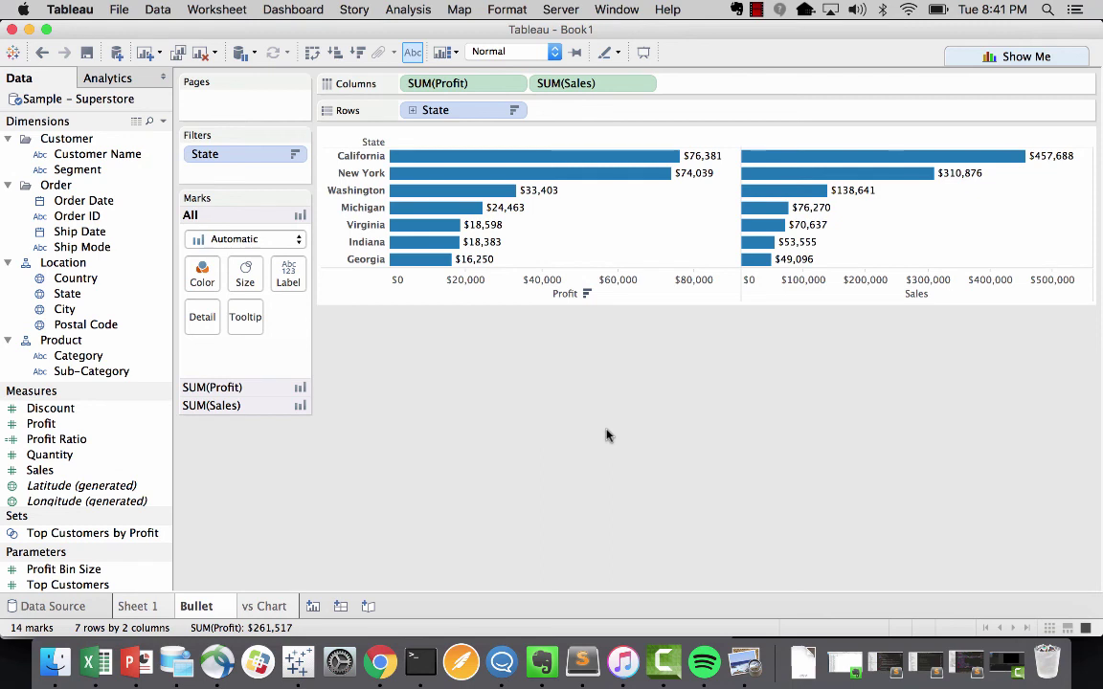
click(744, 661)
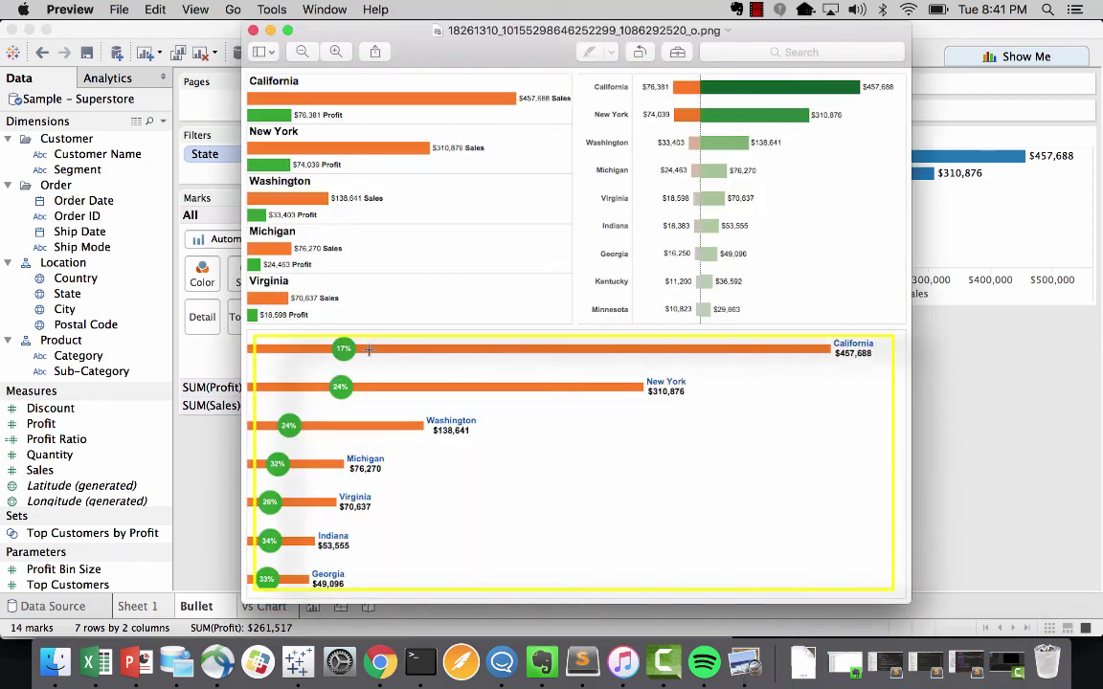
key(super+m)
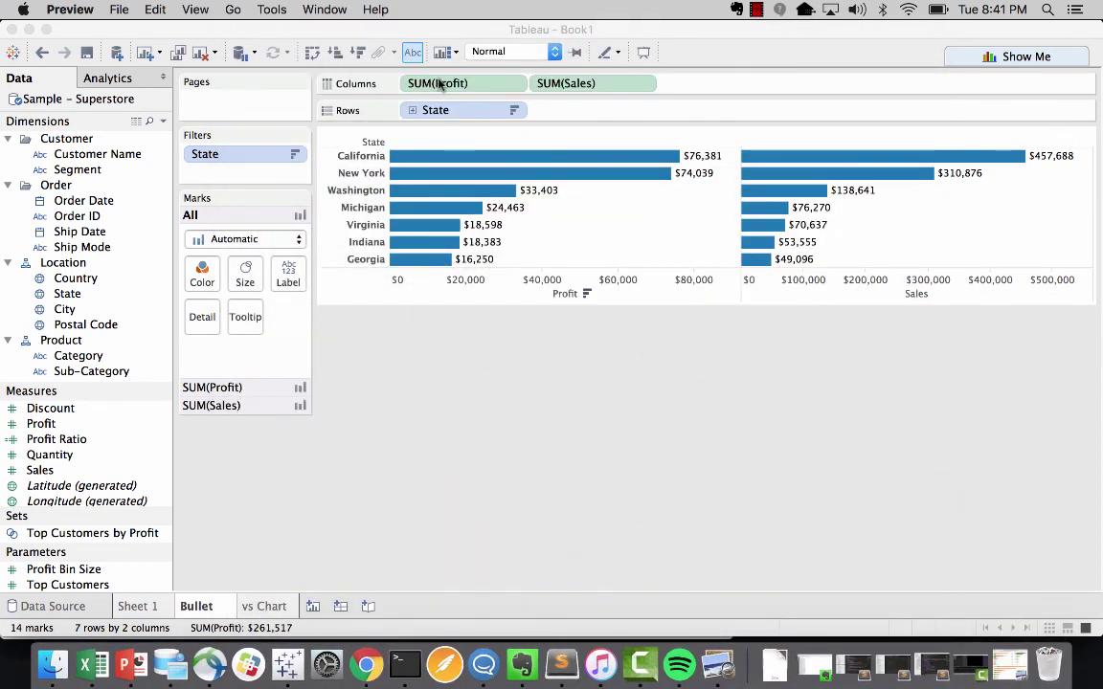
Move Sales before Profit, draw Profit as circles, and put Profit on a dual axis
drag(440, 85, 702, 94)
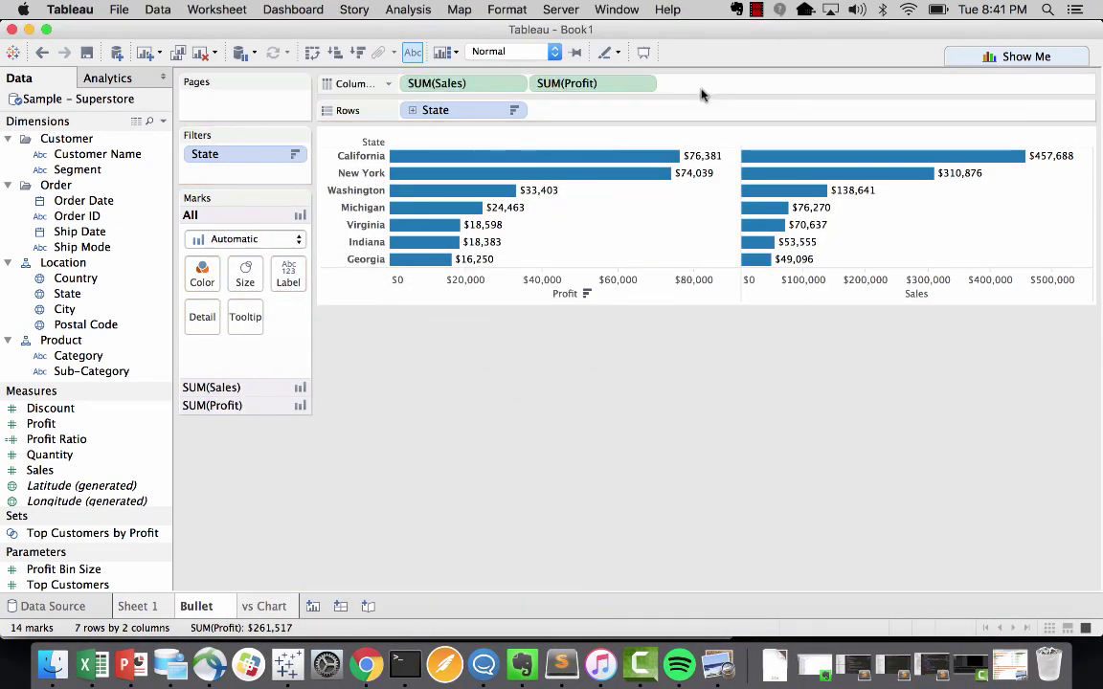
click(612, 86)
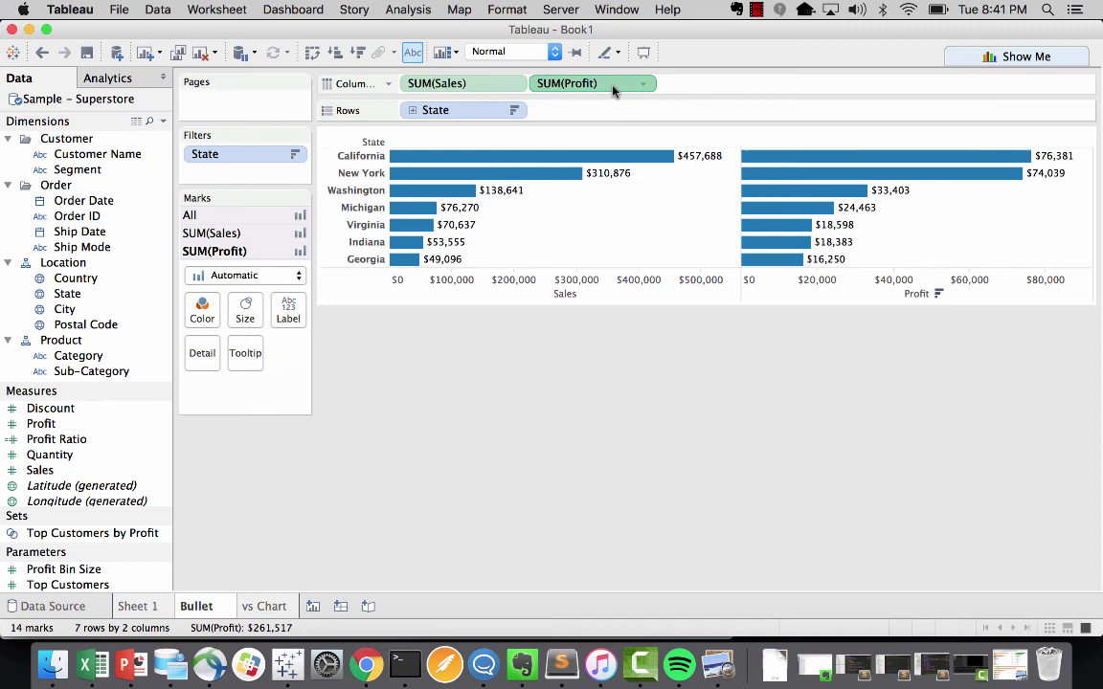
click(244, 276)
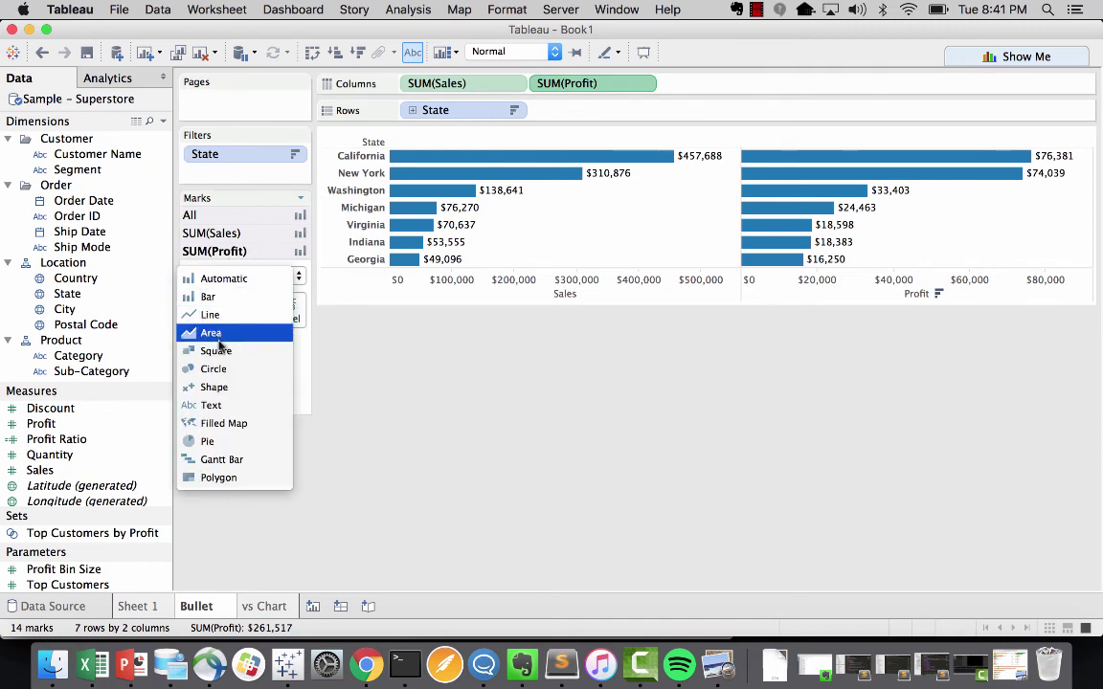
click(216, 368)
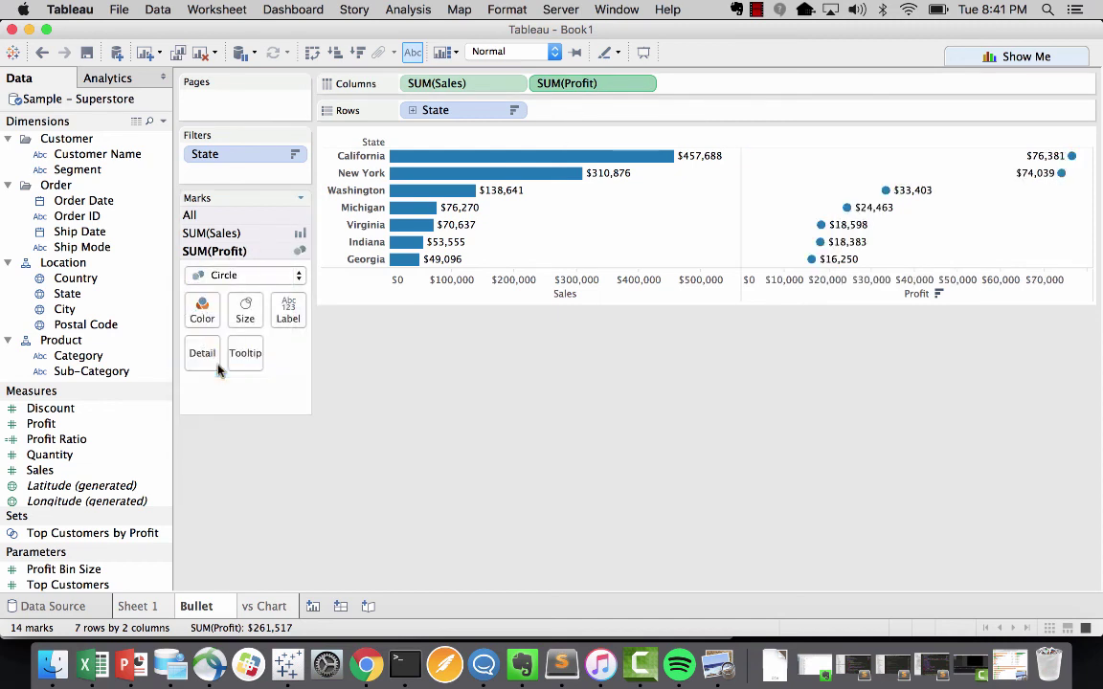
right_click(565, 86)
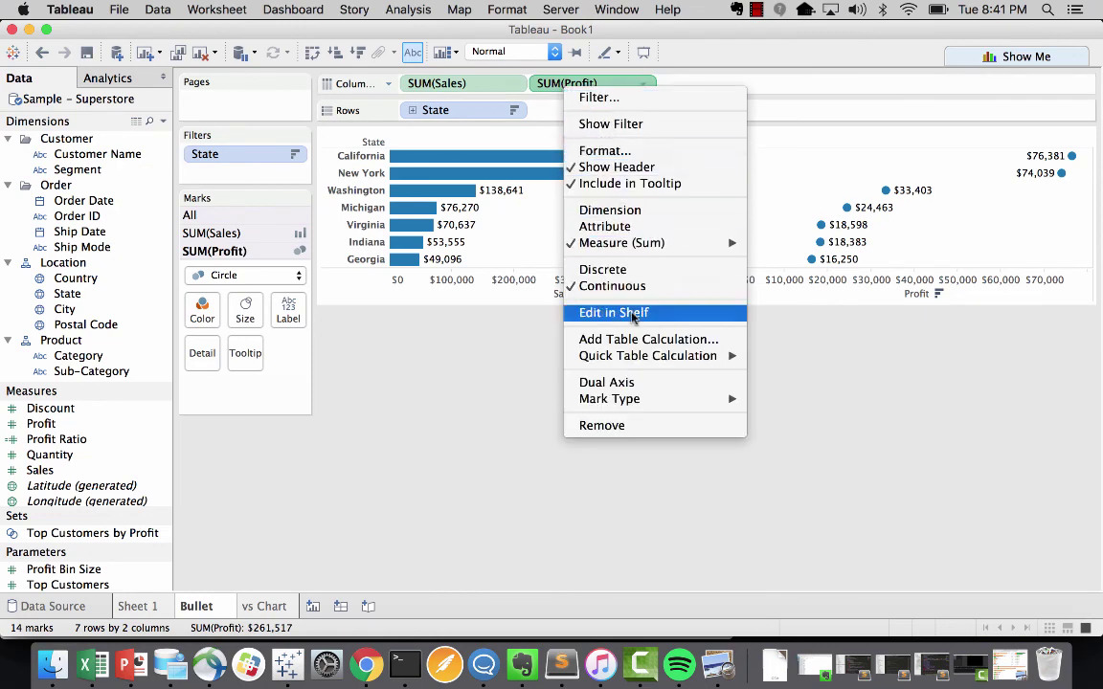
click(622, 385)
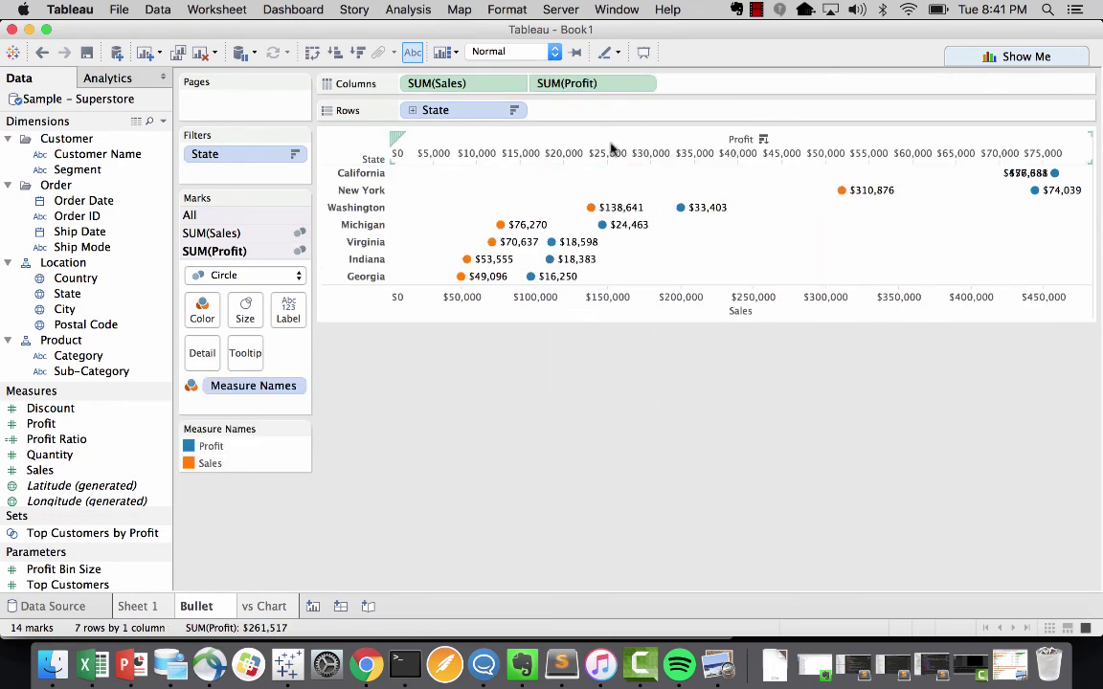
Synchronize the axes, make the Sales marks bars and keep Profit as circles
right_click(609, 146)
click(663, 242)
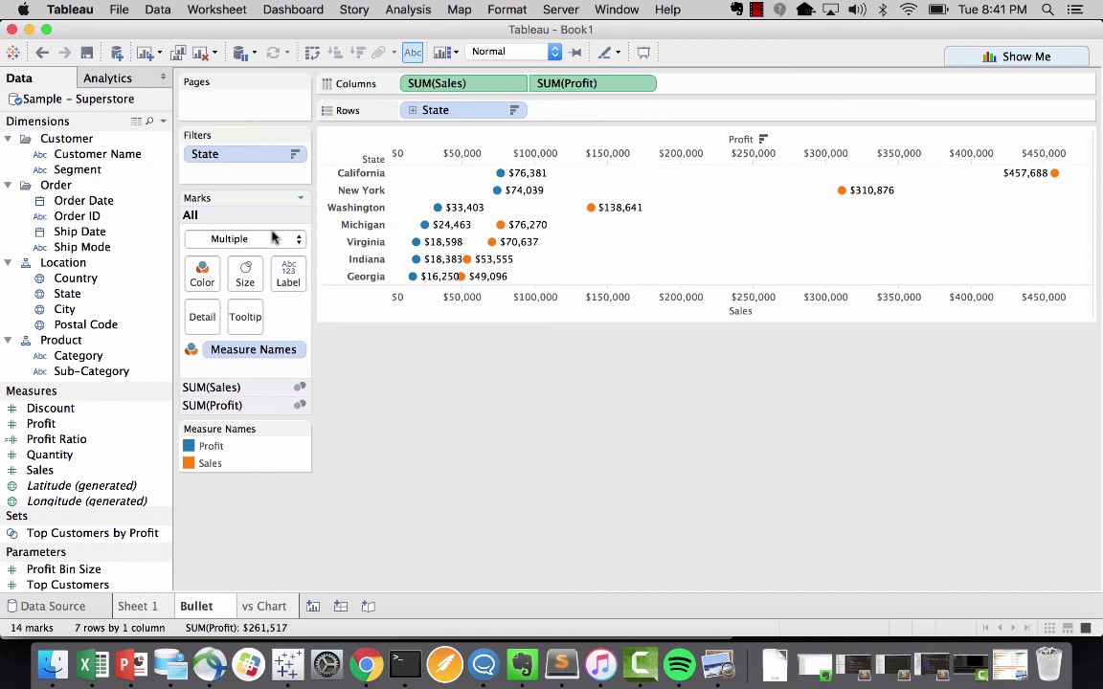
click(244, 239)
click(230, 50)
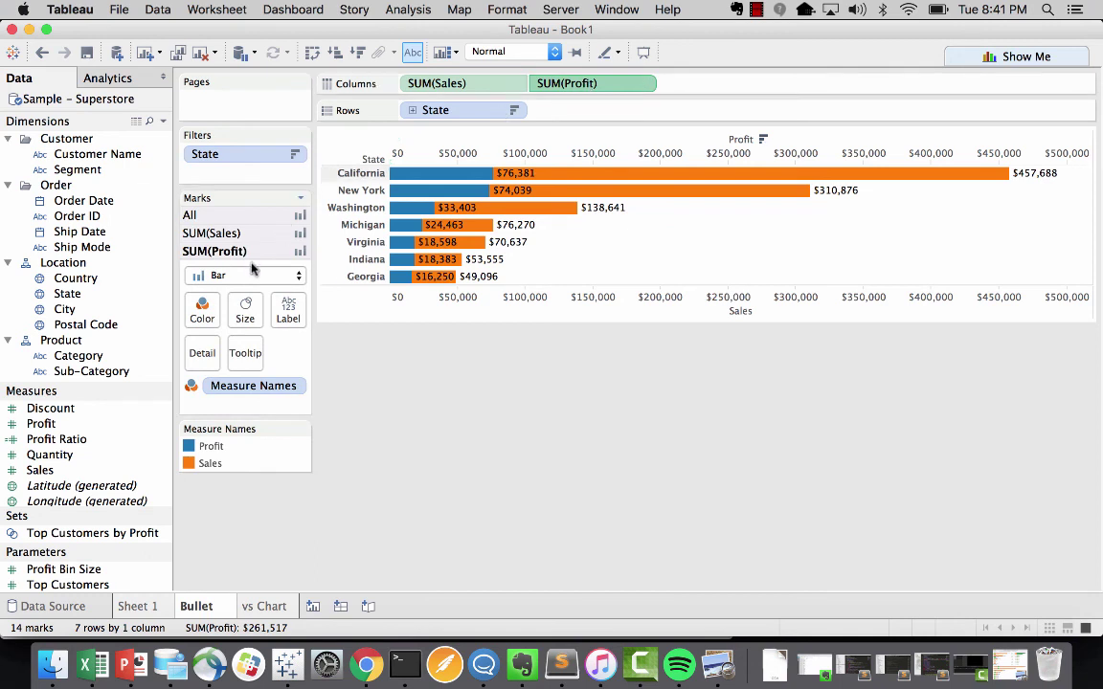
click(235, 276)
click(215, 352)
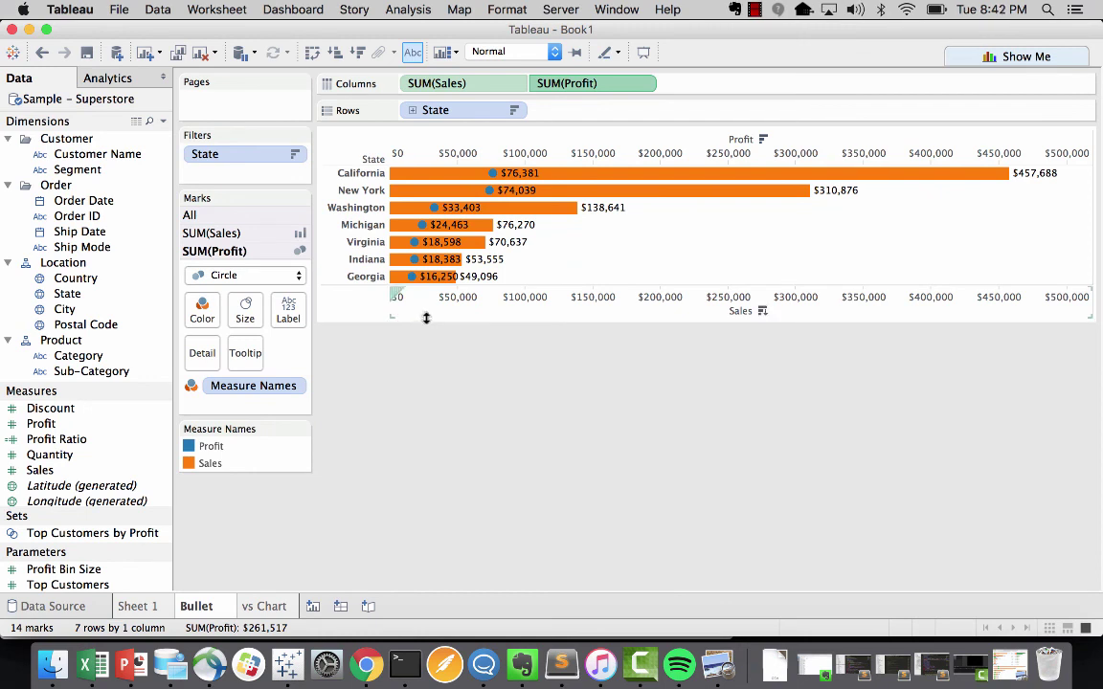
Make the chart taller and shrink the Sales bars to a thin width
drag(393, 287, 406, 451)
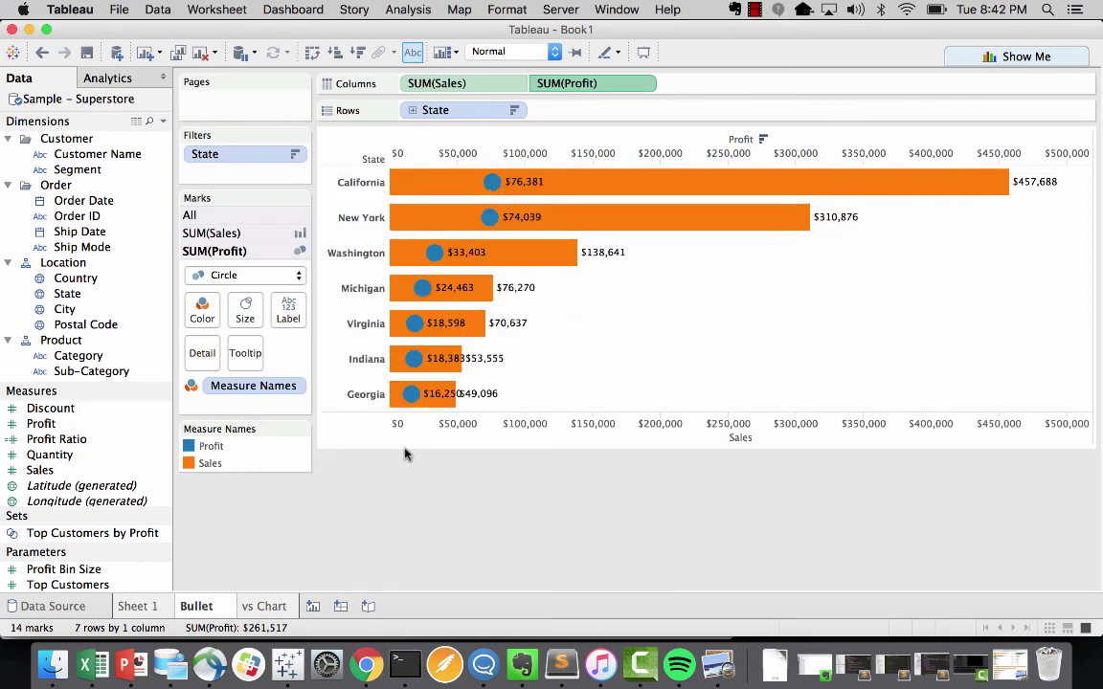
click(459, 83)
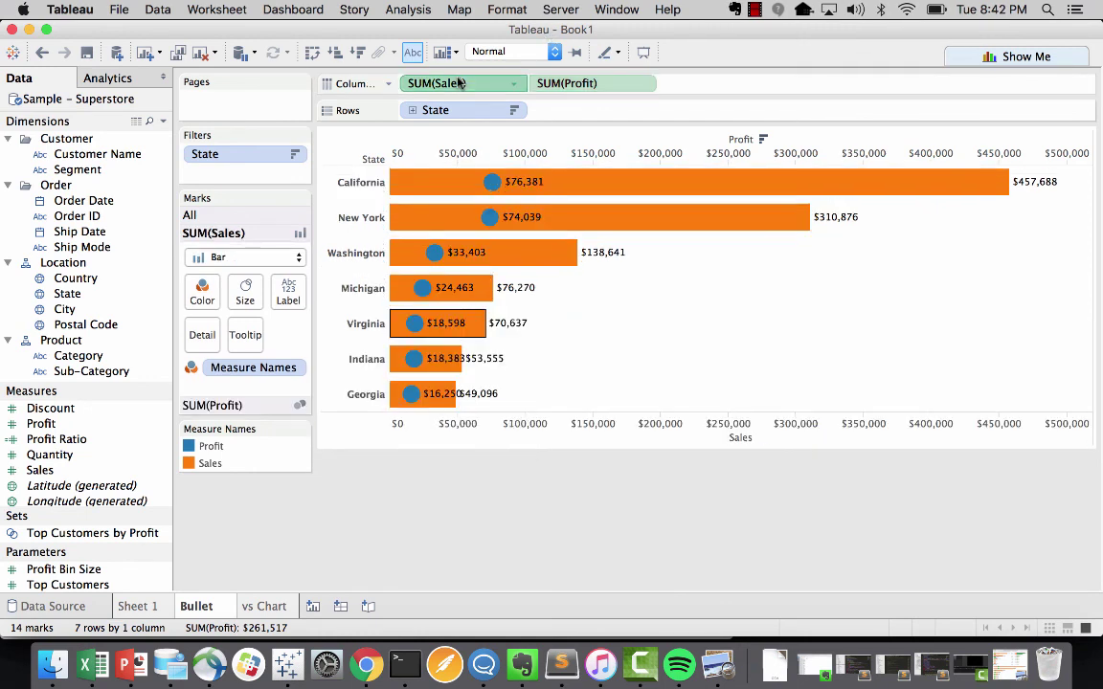
click(245, 291)
drag(283, 337, 270, 336)
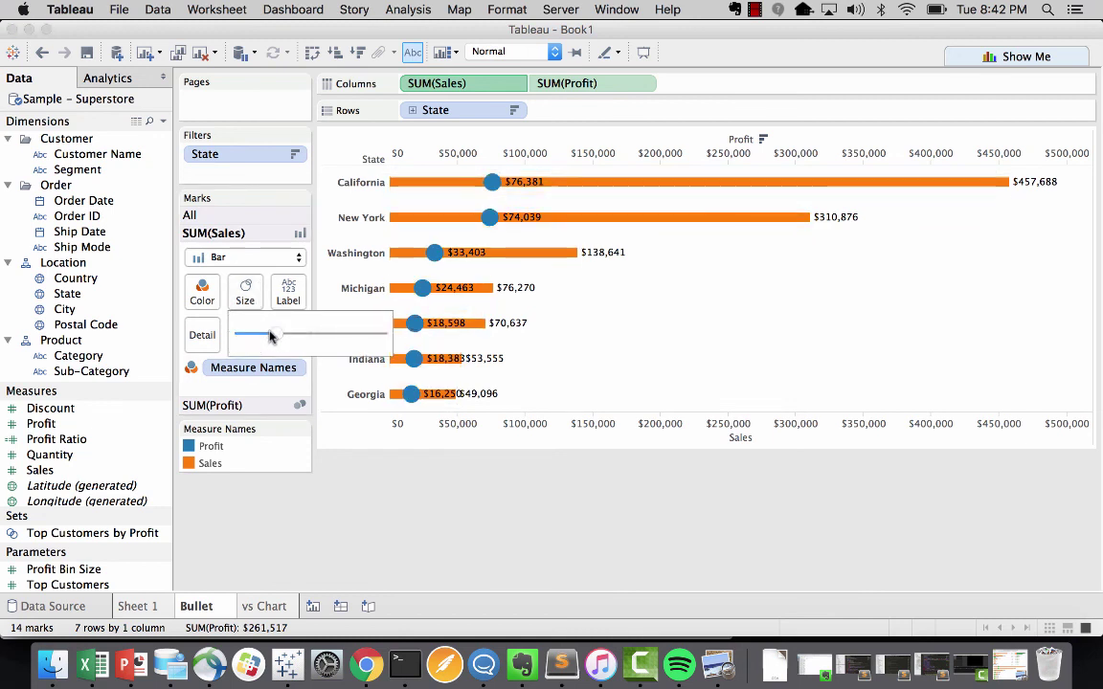
Enlarge the Profit circles and label them with SUM(Profit)
click(591, 83)
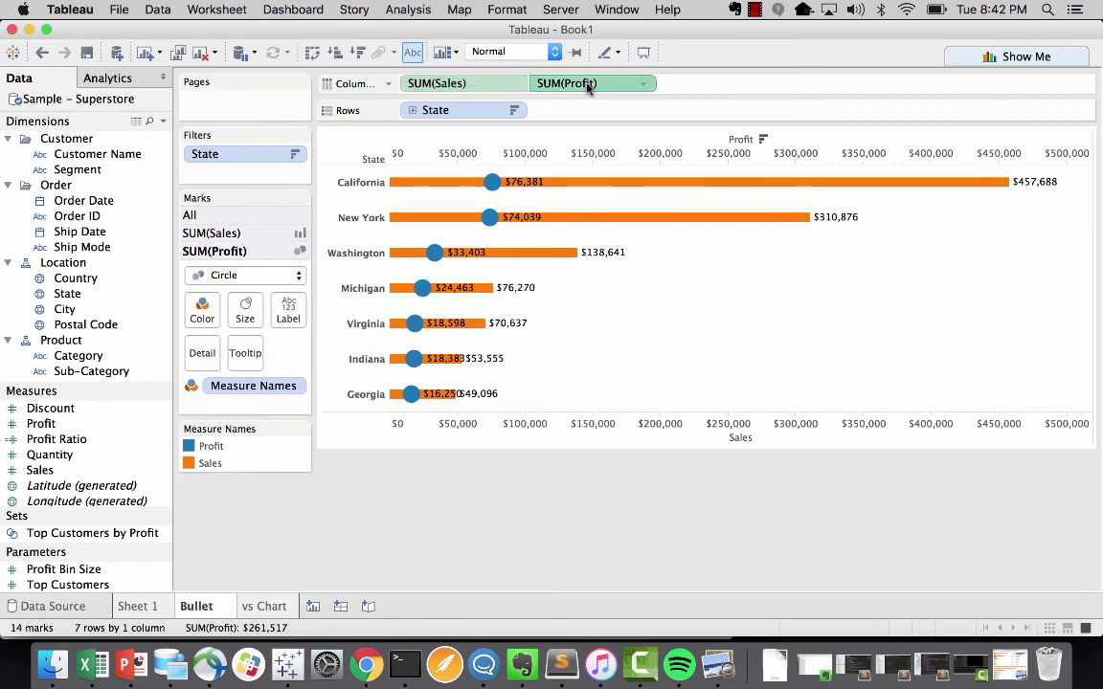
click(245, 311)
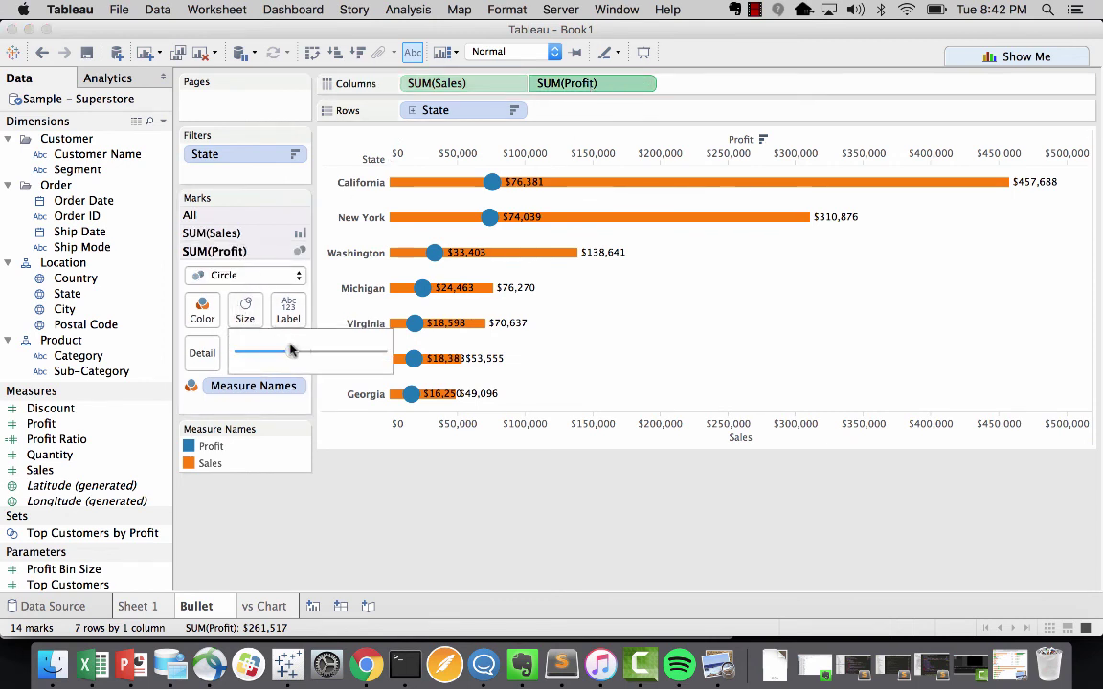
drag(273, 351, 292, 350)
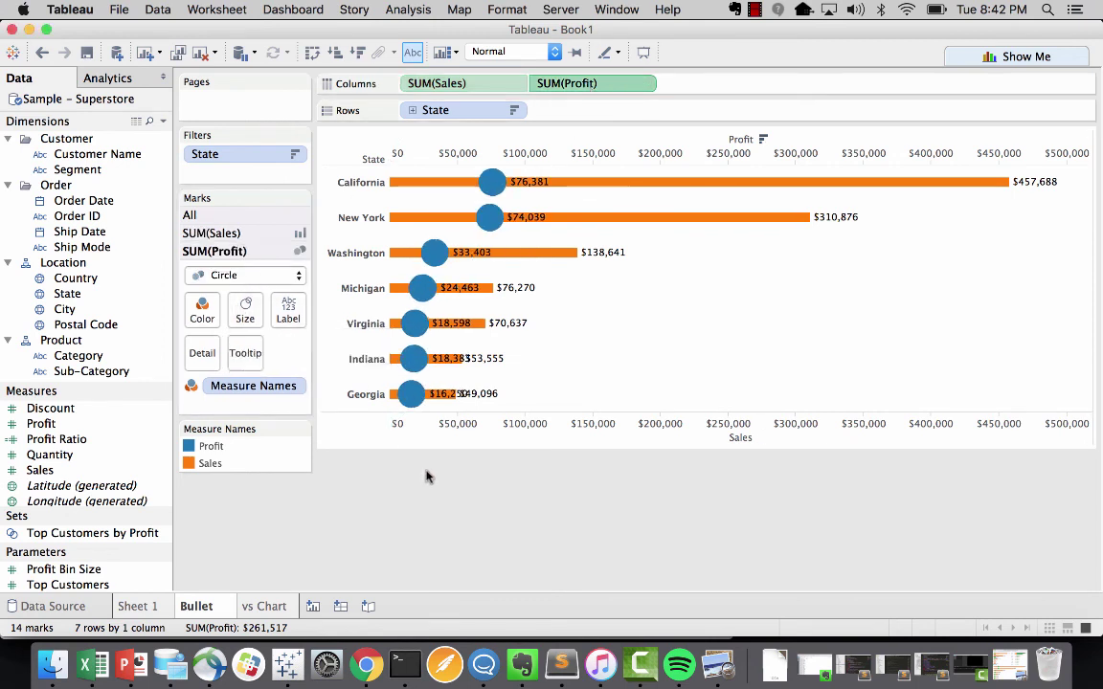
click(591, 84)
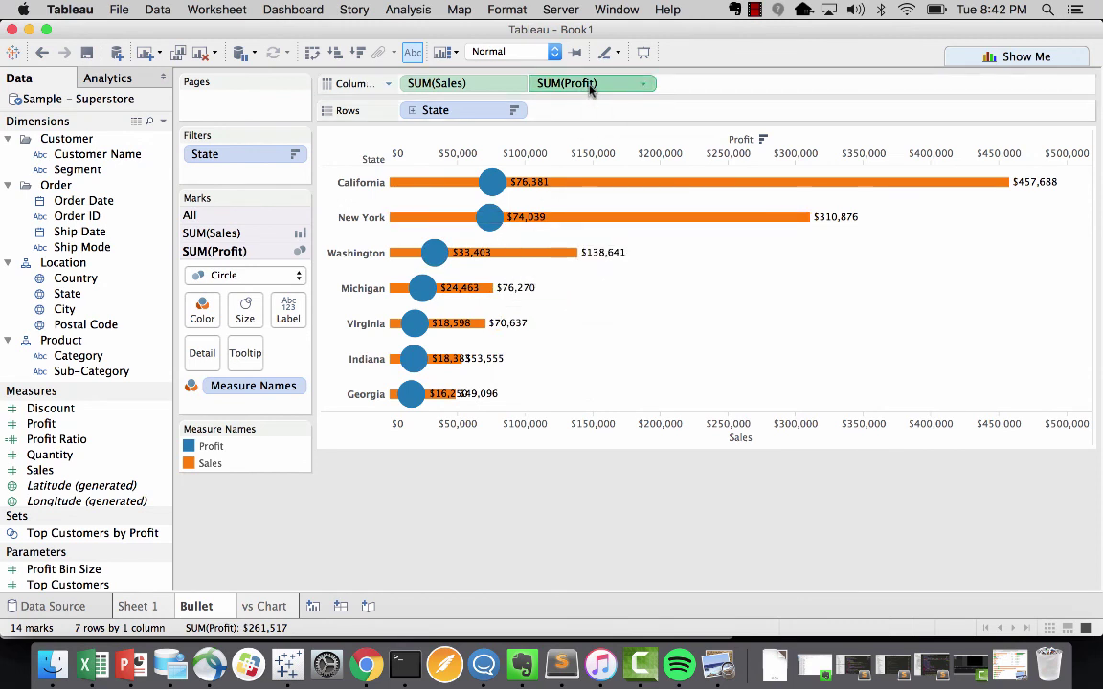
drag(591, 84, 287, 311)
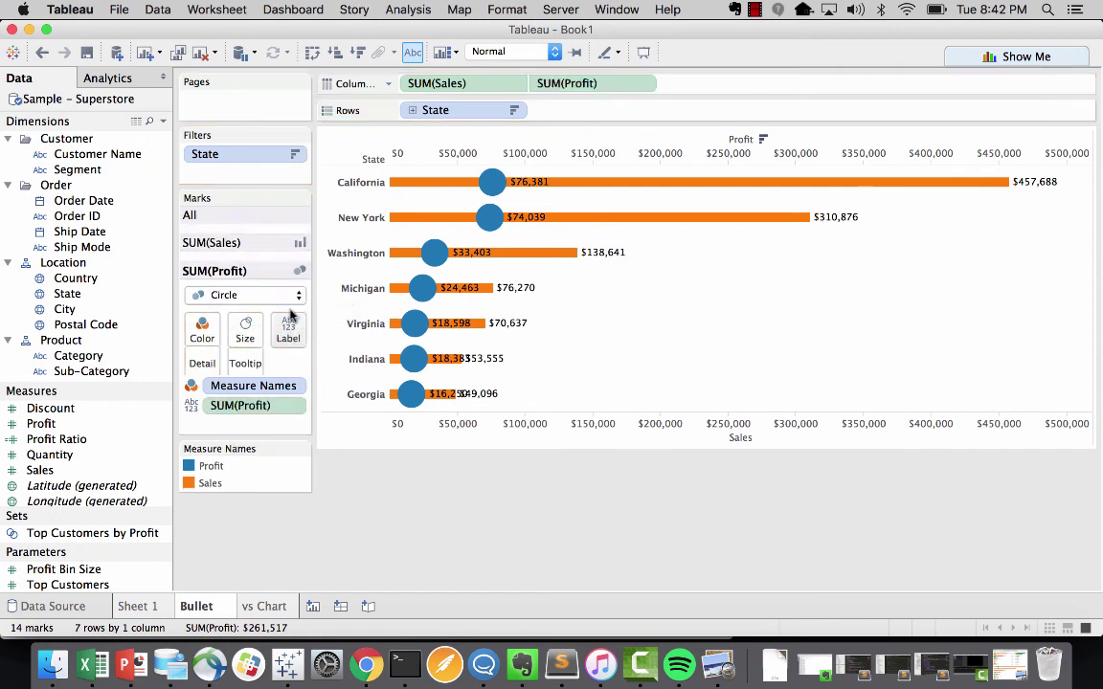
Format the profit labels as currency with no decimals, displayed in thousands
right_click(237, 407)
click(273, 171)
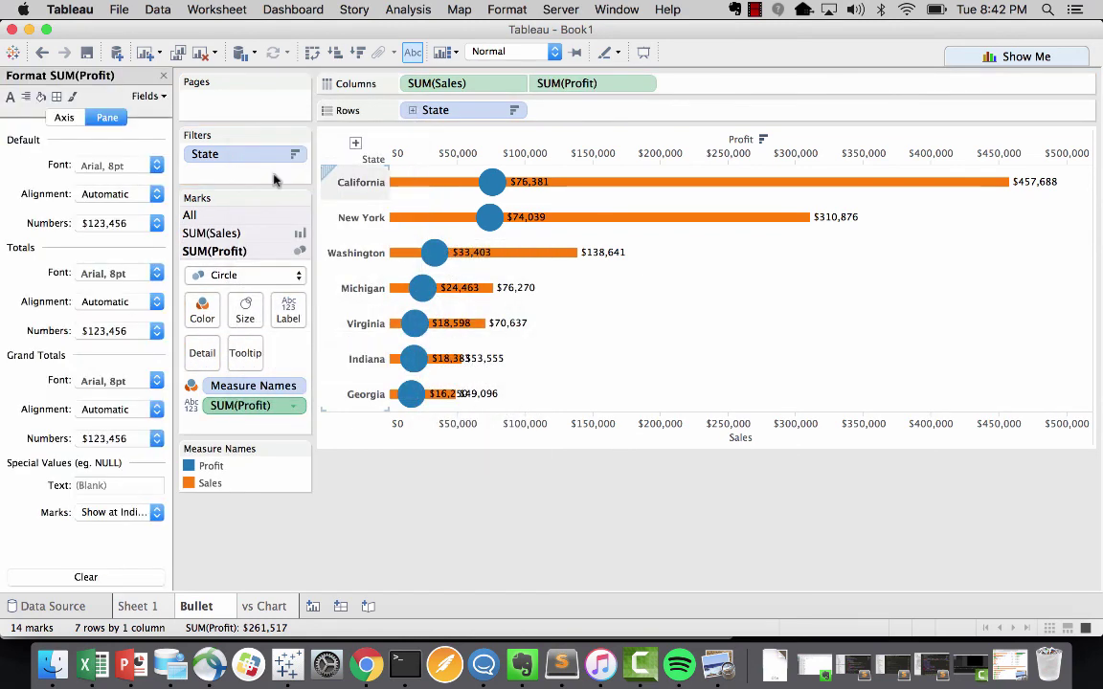
click(107, 222)
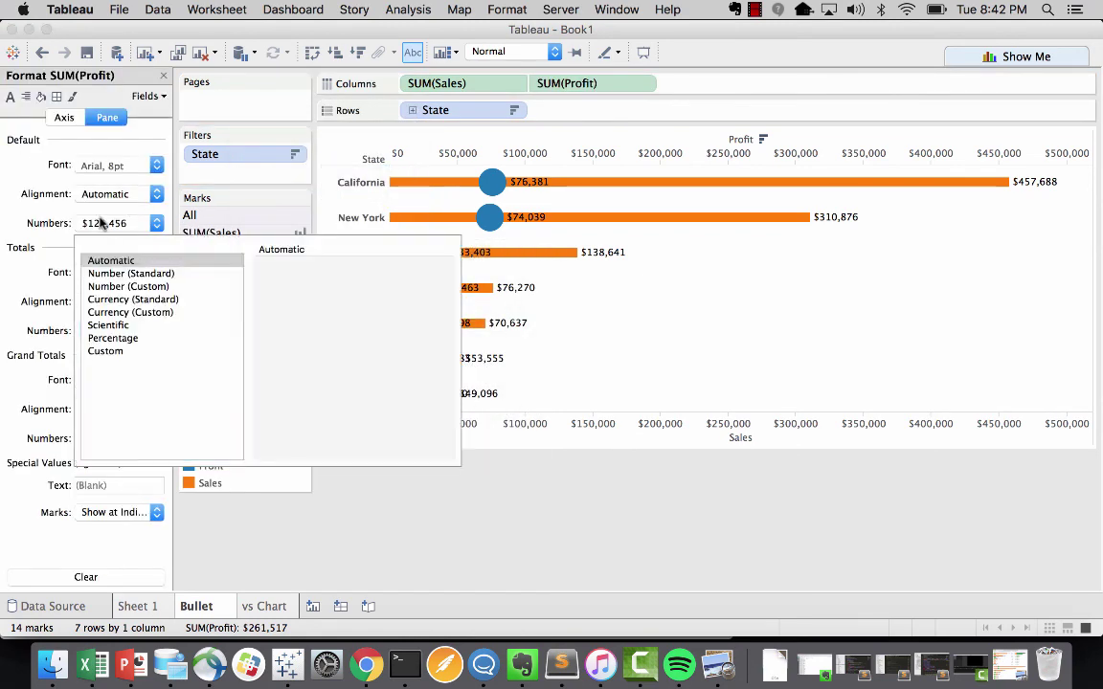
click(133, 299)
click(146, 312)
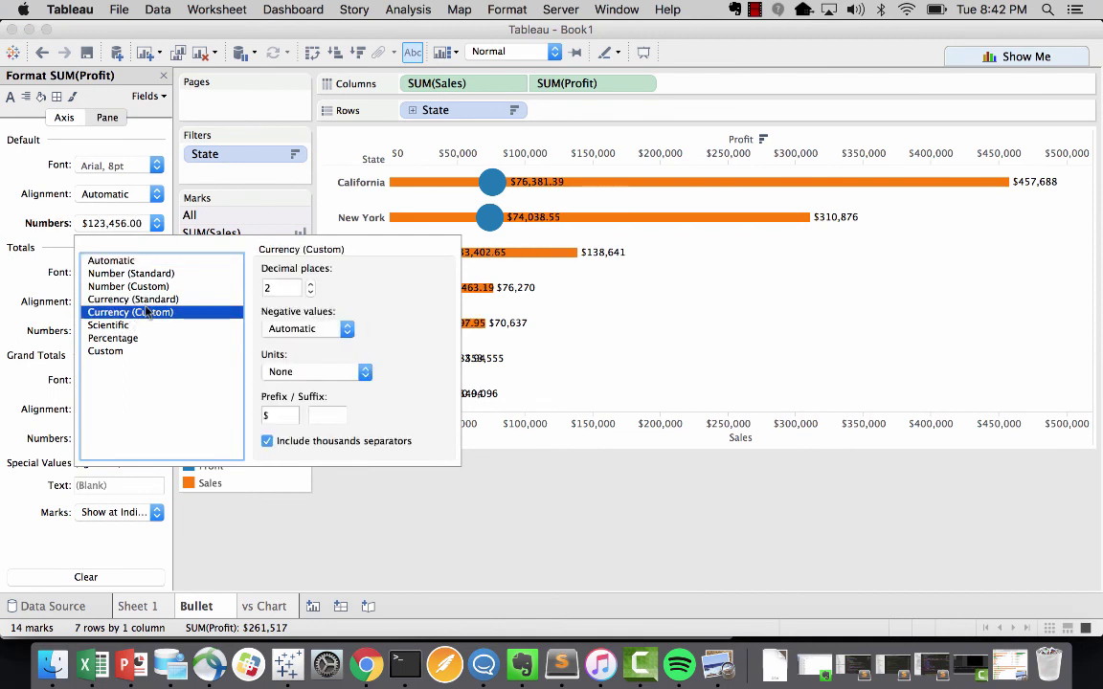
click(310, 291)
click(310, 292)
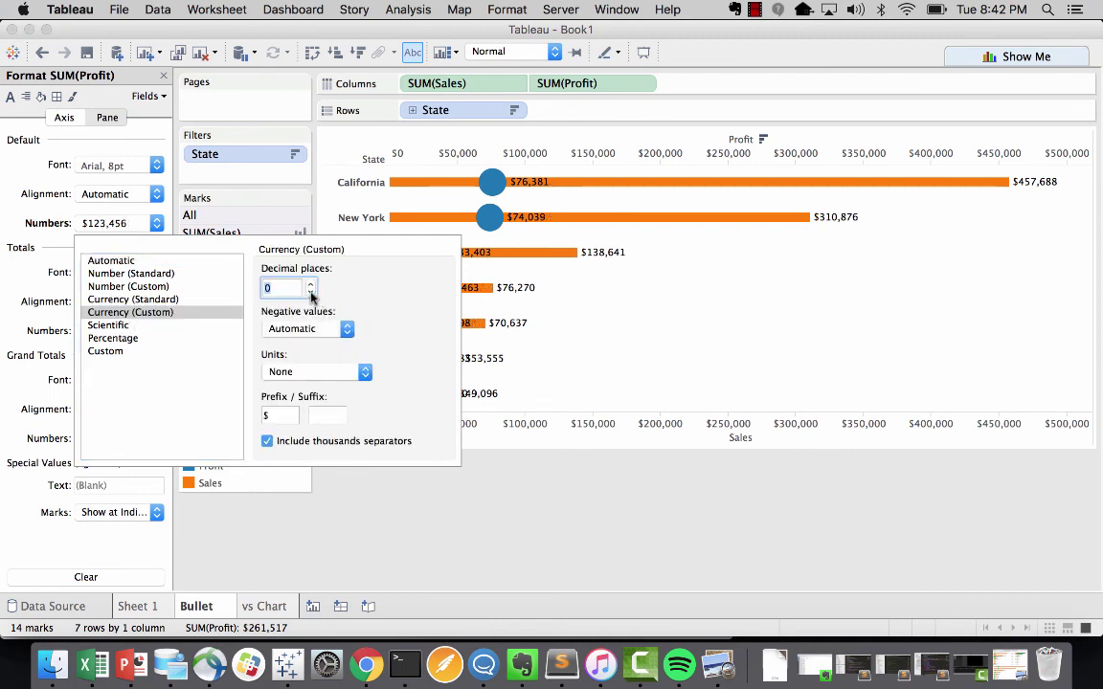
click(287, 372)
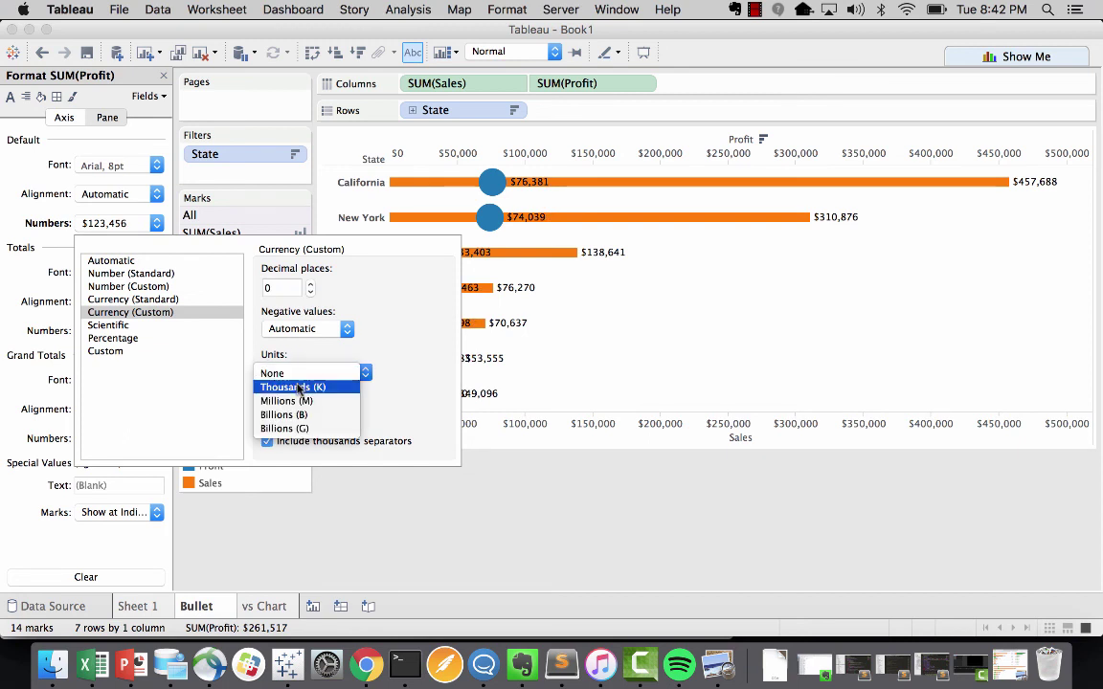
click(299, 388)
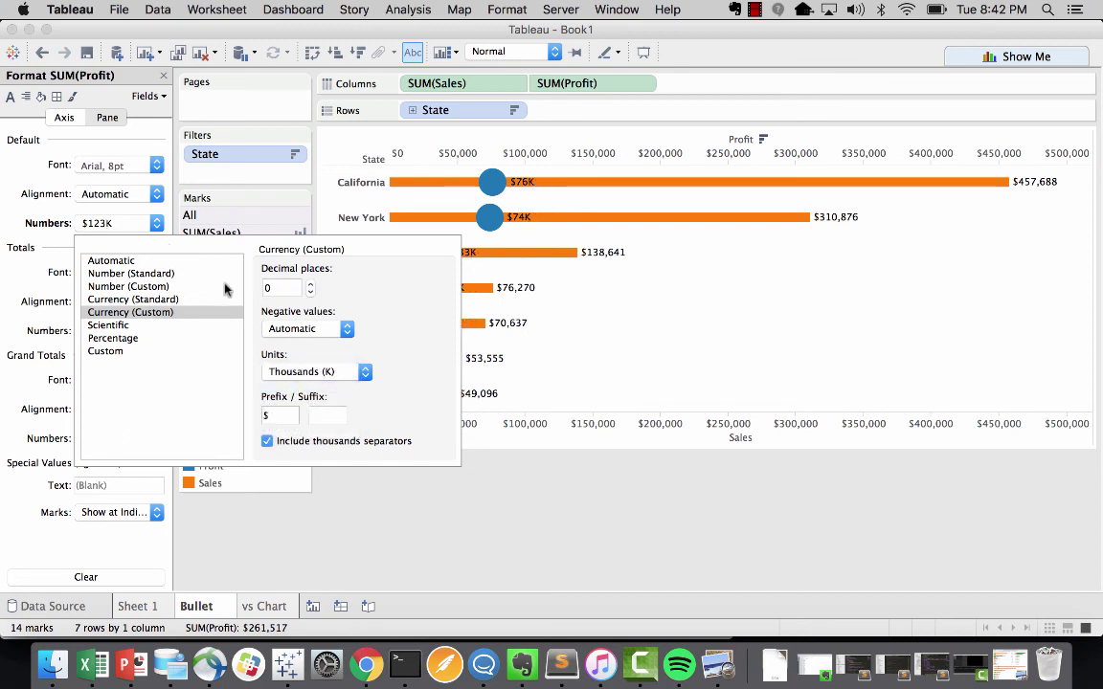
click(350, 506)
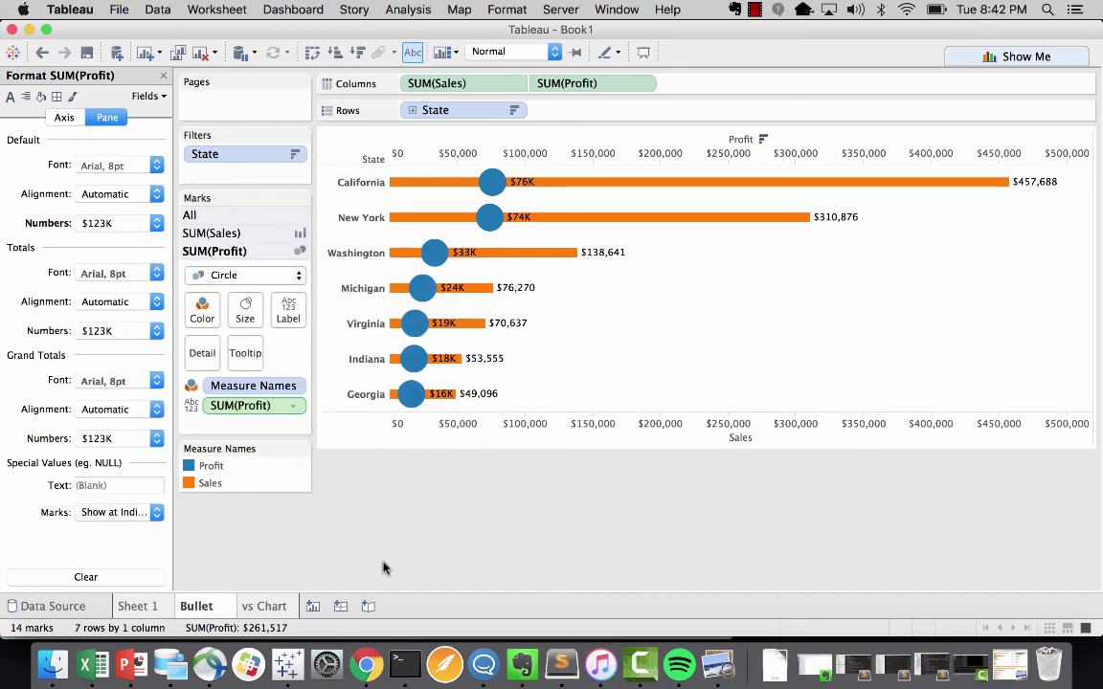
Centre the circle labels and make their text bold white
click(289, 308)
click(358, 443)
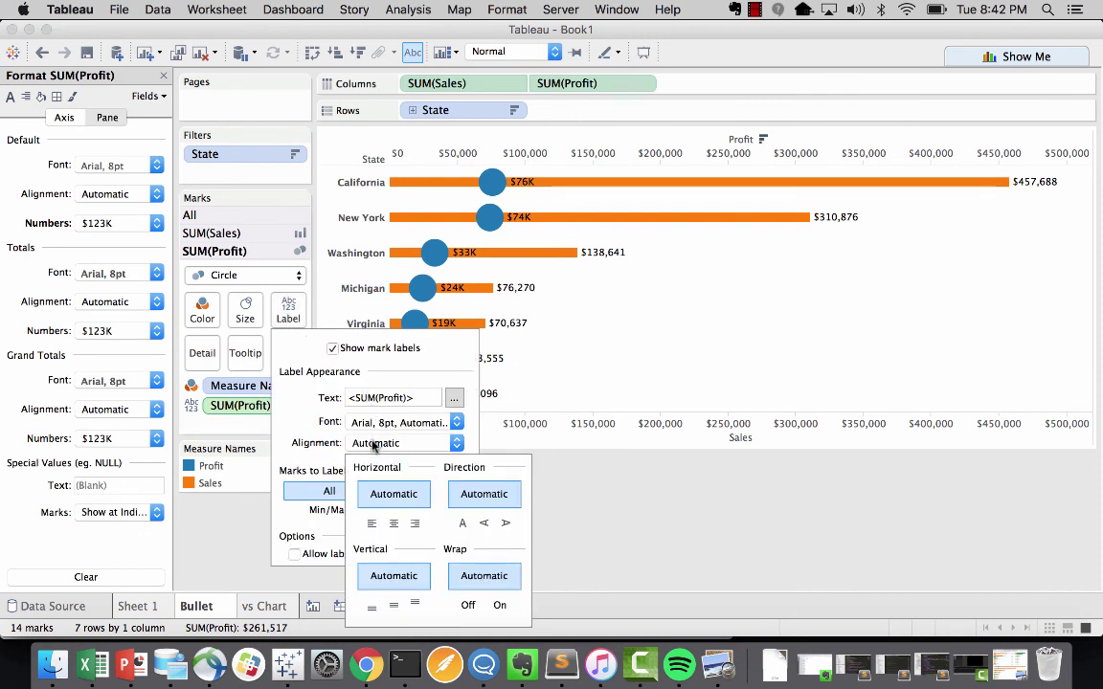
click(394, 524)
click(454, 398)
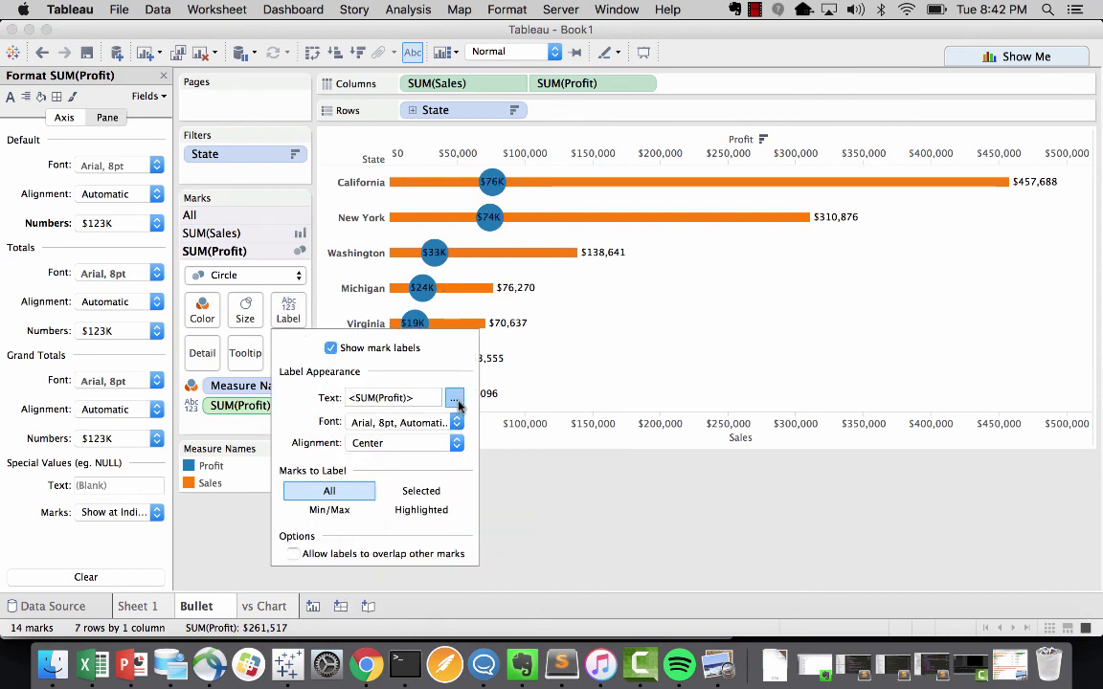
key(super+a)
click(936, 316)
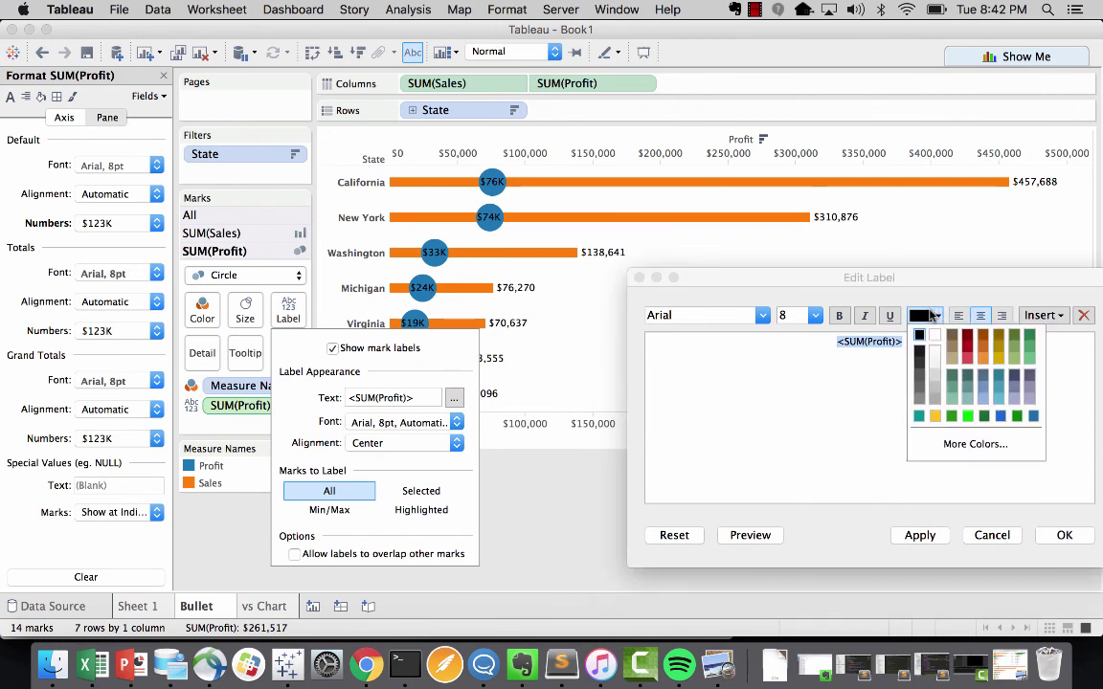
click(933, 335)
key(super+b)
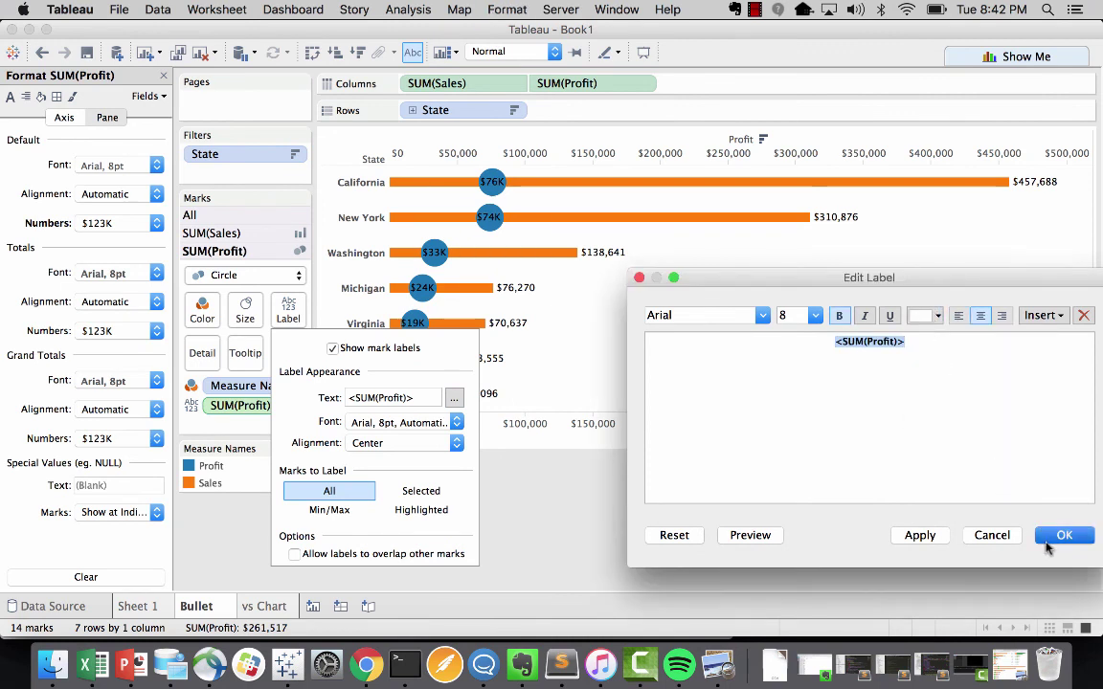
click(1061, 535)
click(842, 529)
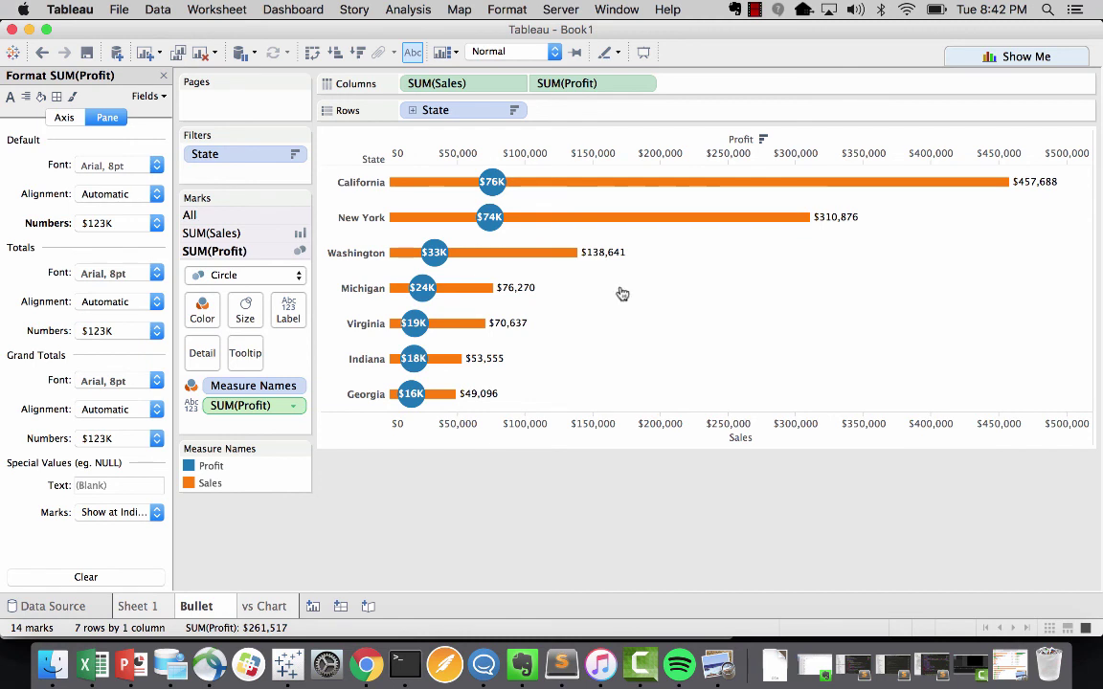
Add State and SUM(Sales) to the Sales bar labels and hide the State row headers
click(436, 83)
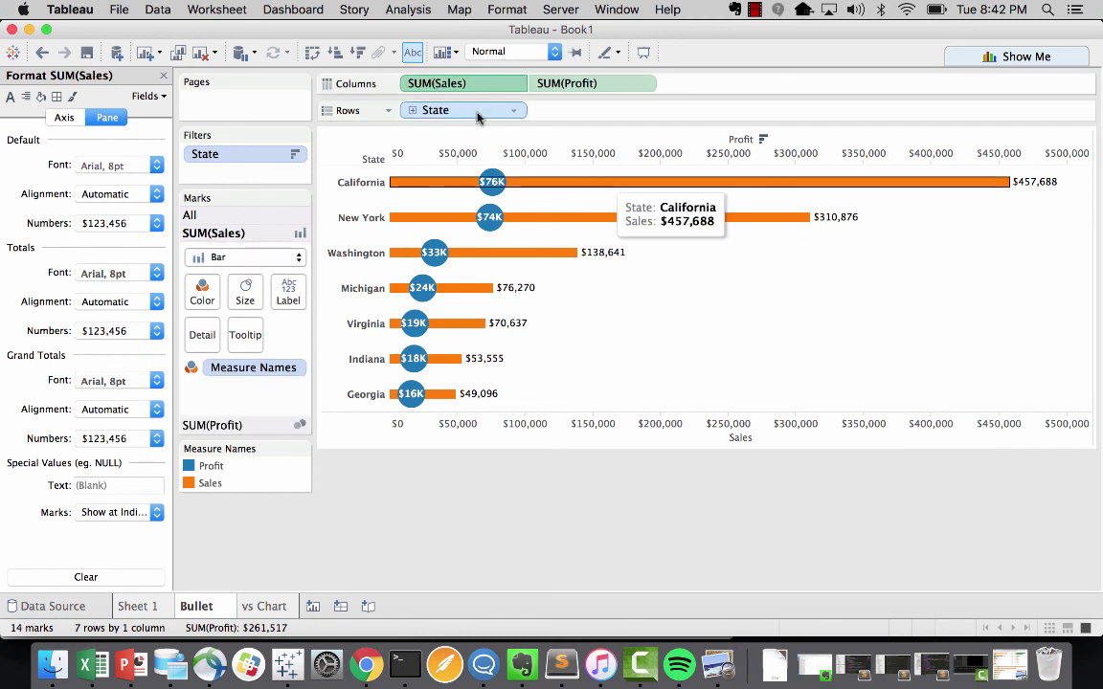
drag(482, 114, 290, 298)
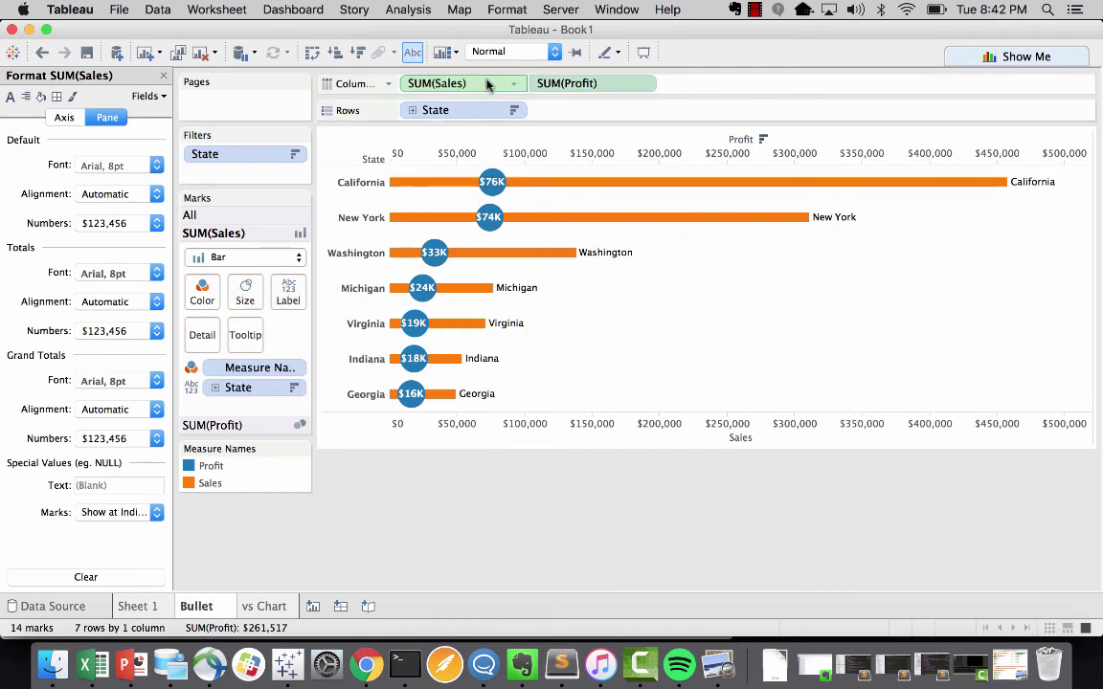
drag(485, 82, 290, 292)
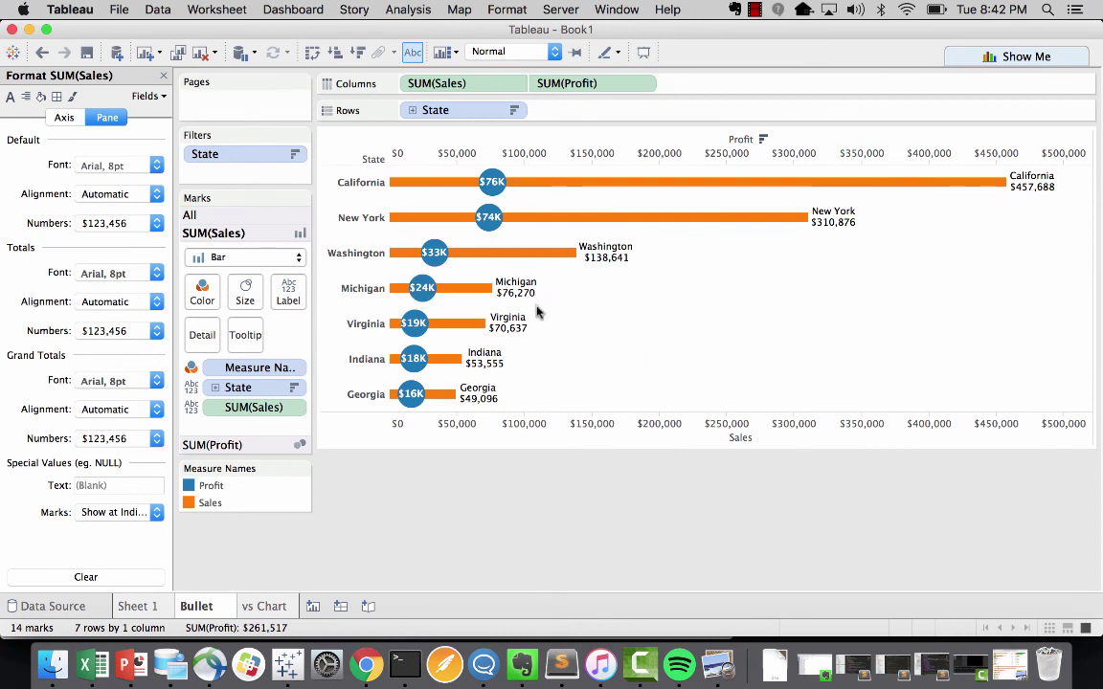
right_click(364, 181)
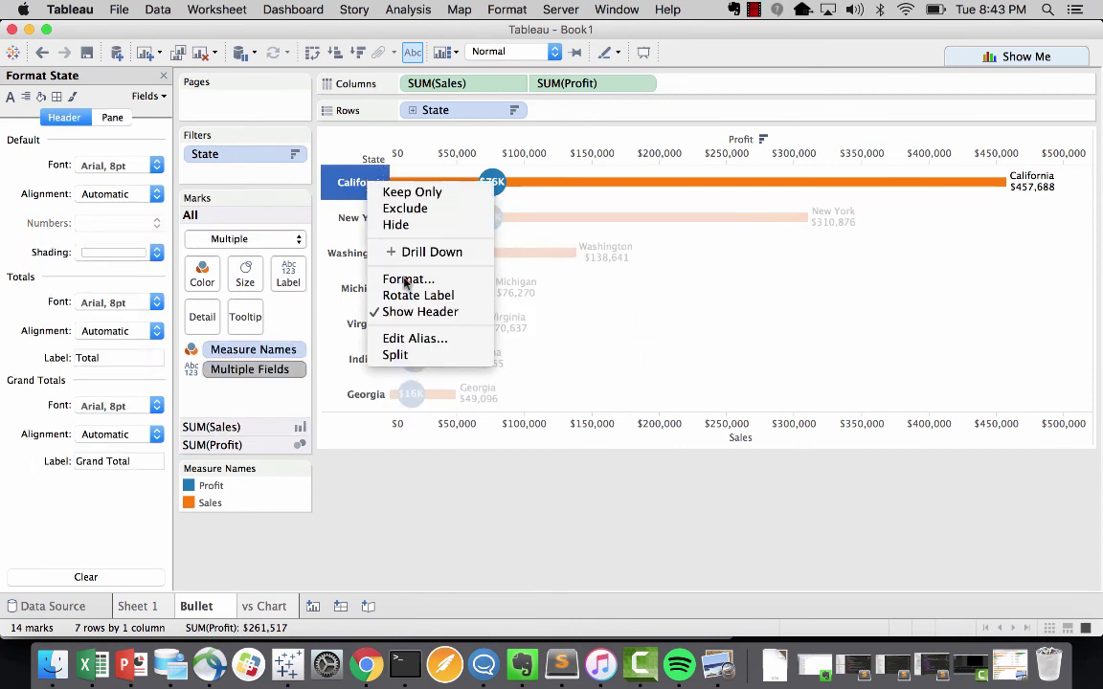
click(400, 313)
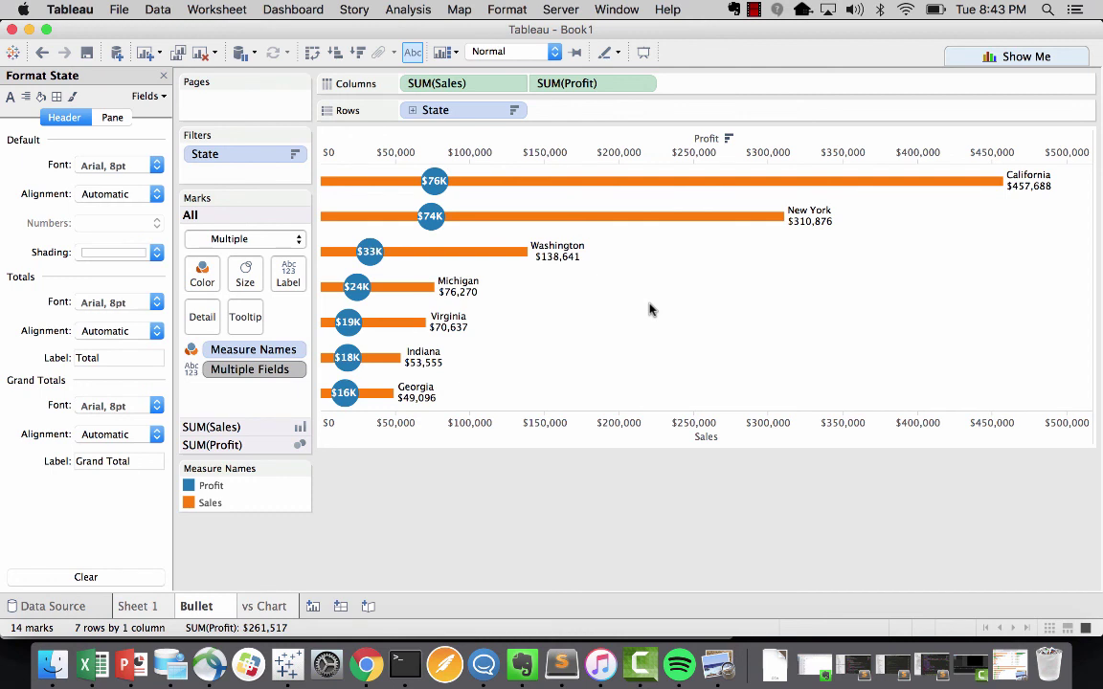
Change the circle label calculation to SUM([Profit])/SUM([Sales])
click(588, 84)
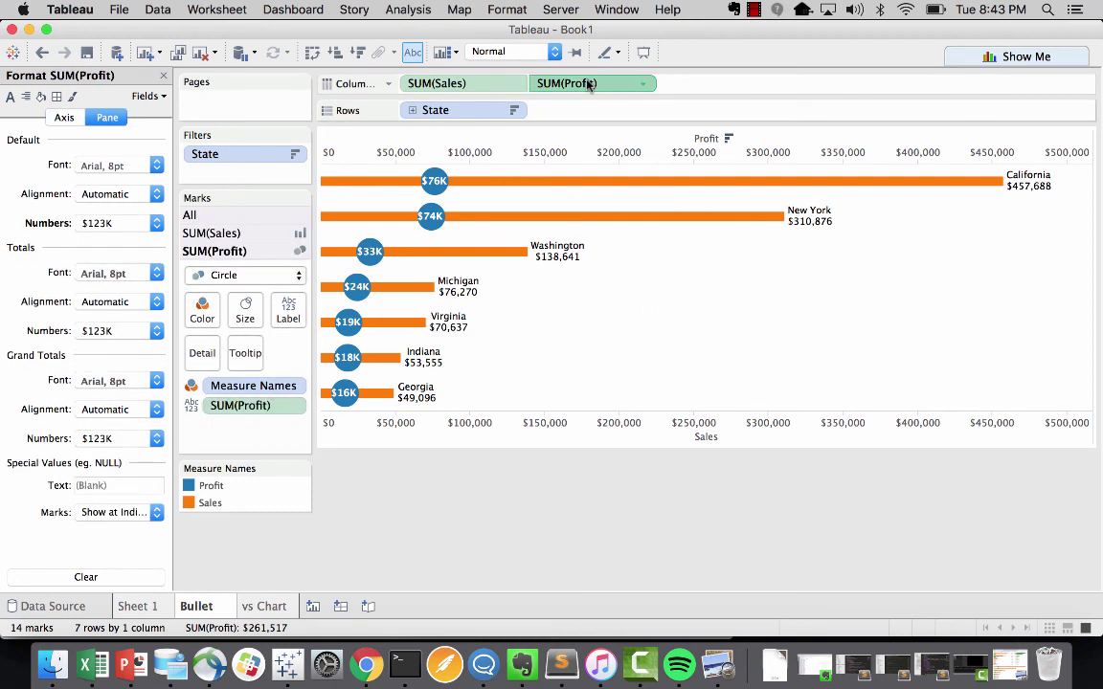
double_click(256, 406)
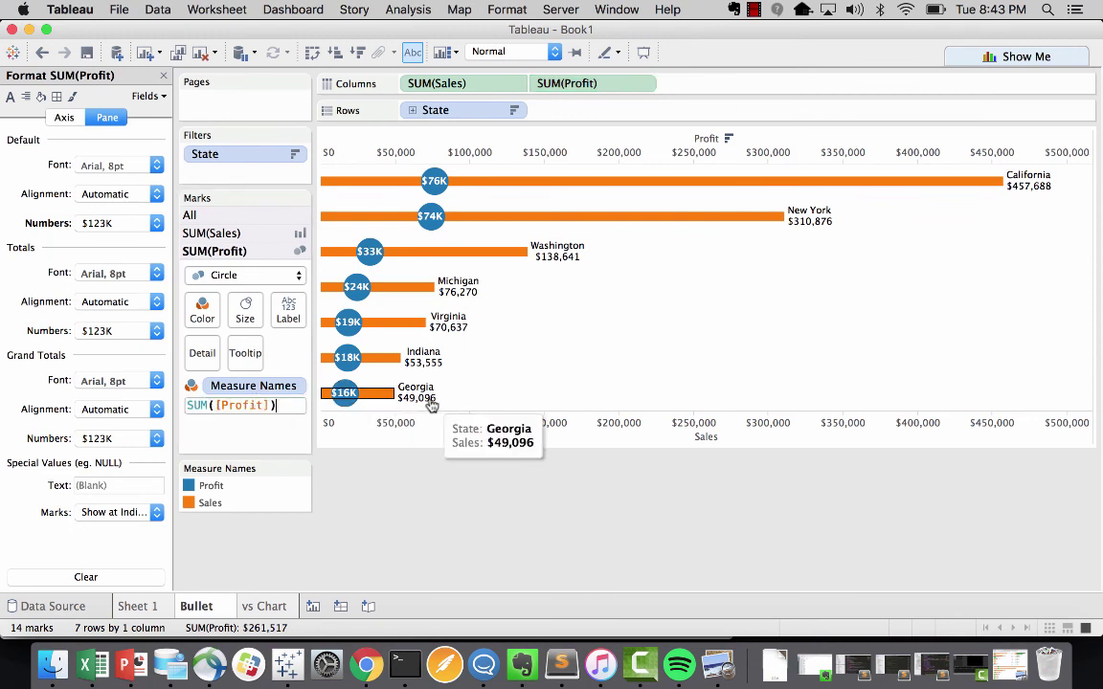
key(Right)
text(/SUM([Prof)
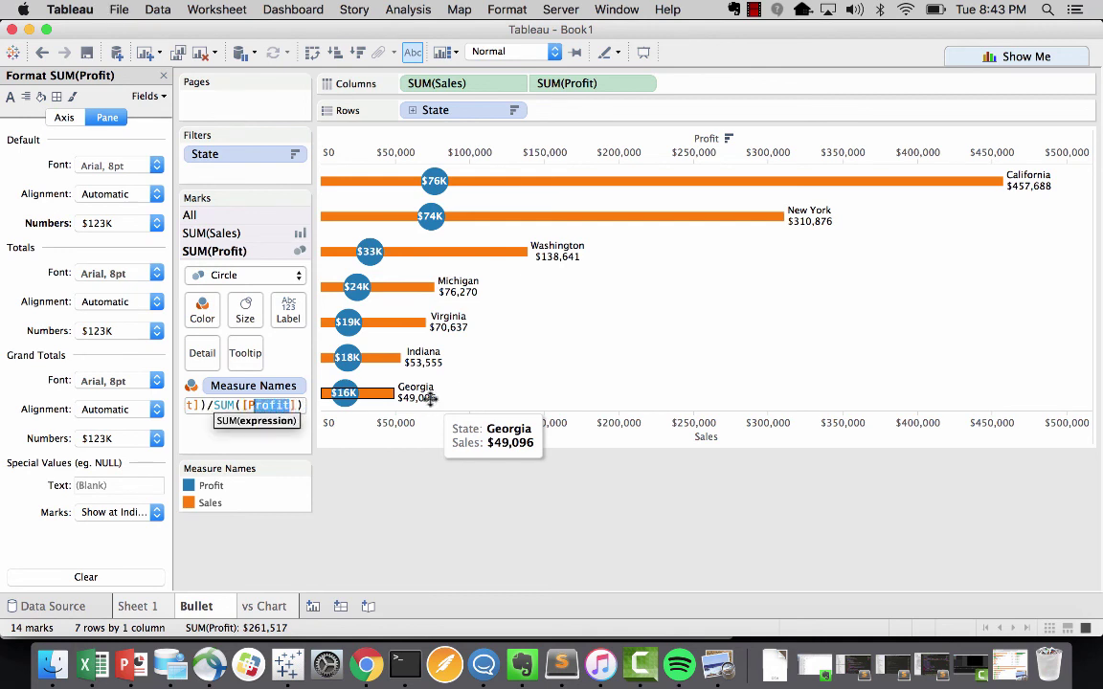
key(BackSpace)
key(BackSpace)
key(BackSpace)
key(BackSpace)
text(Sal)
key(Return)
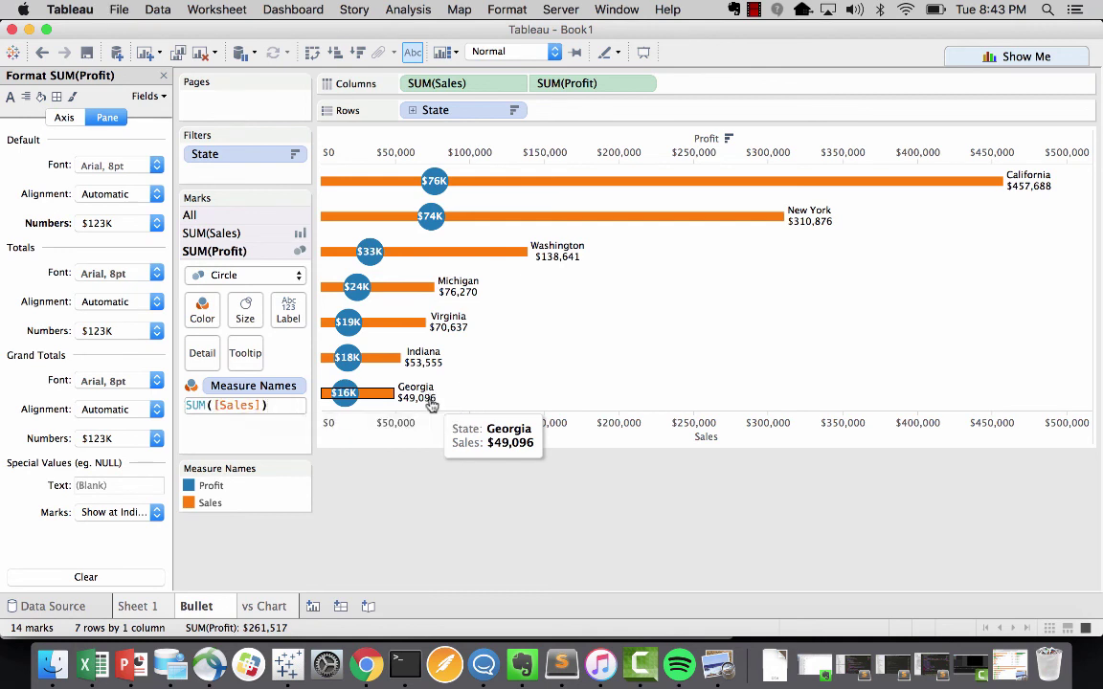
key(Return)
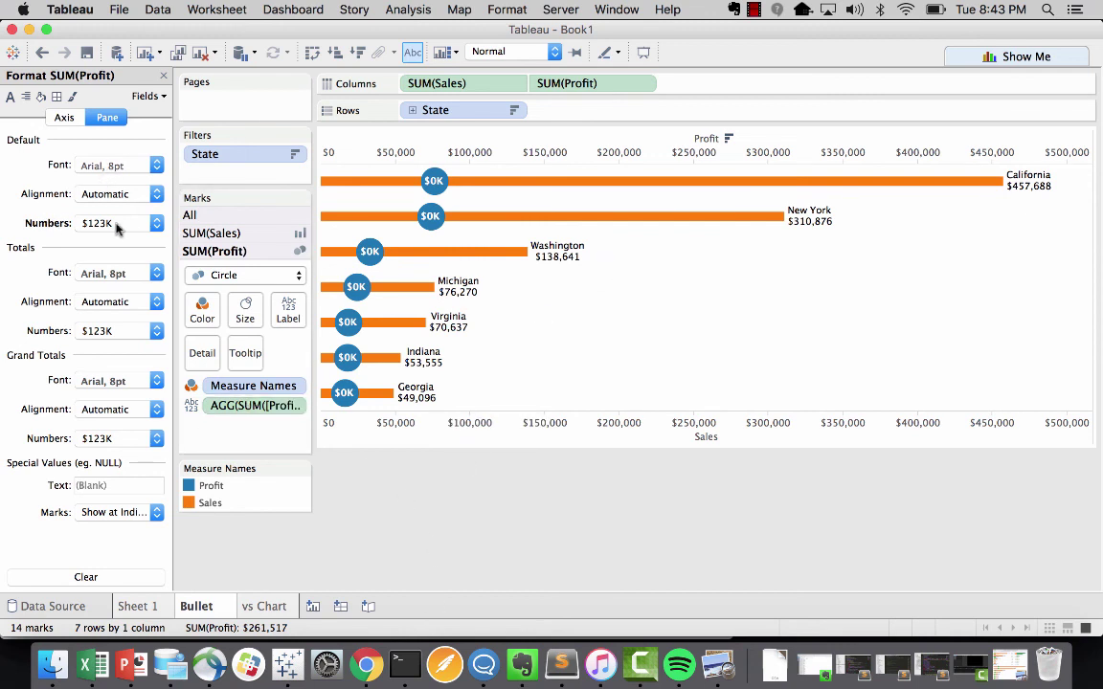
Format the profit ratio labels as whole-number percentages
click(139, 224)
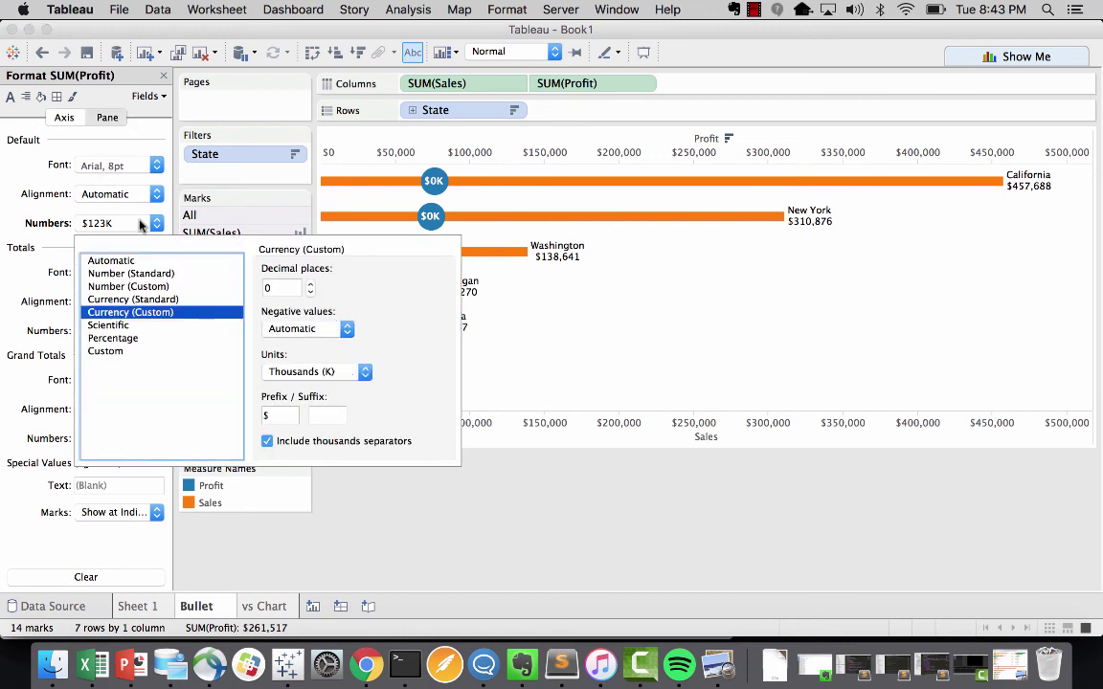
click(120, 338)
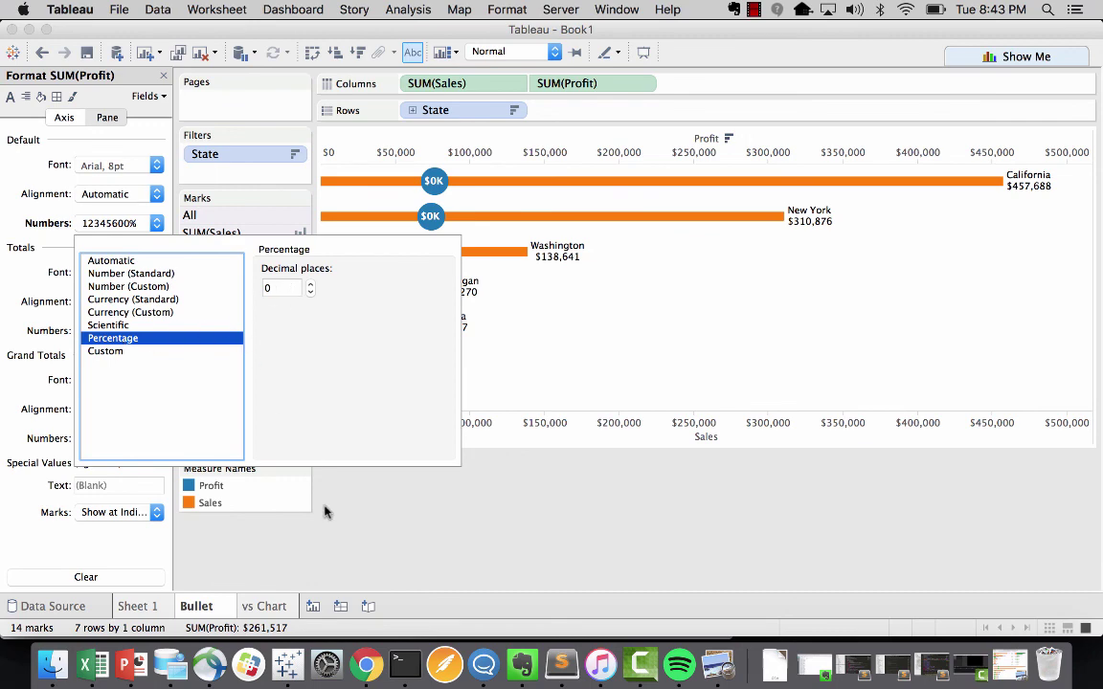
click(322, 512)
right_click(232, 407)
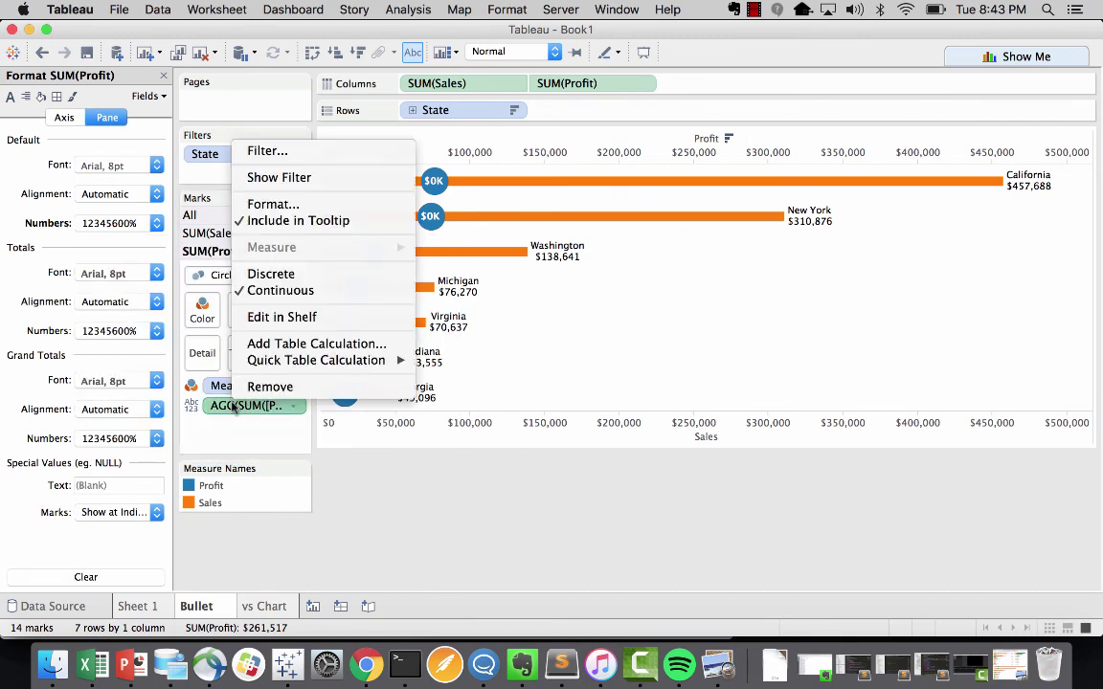
click(287, 204)
click(136, 223)
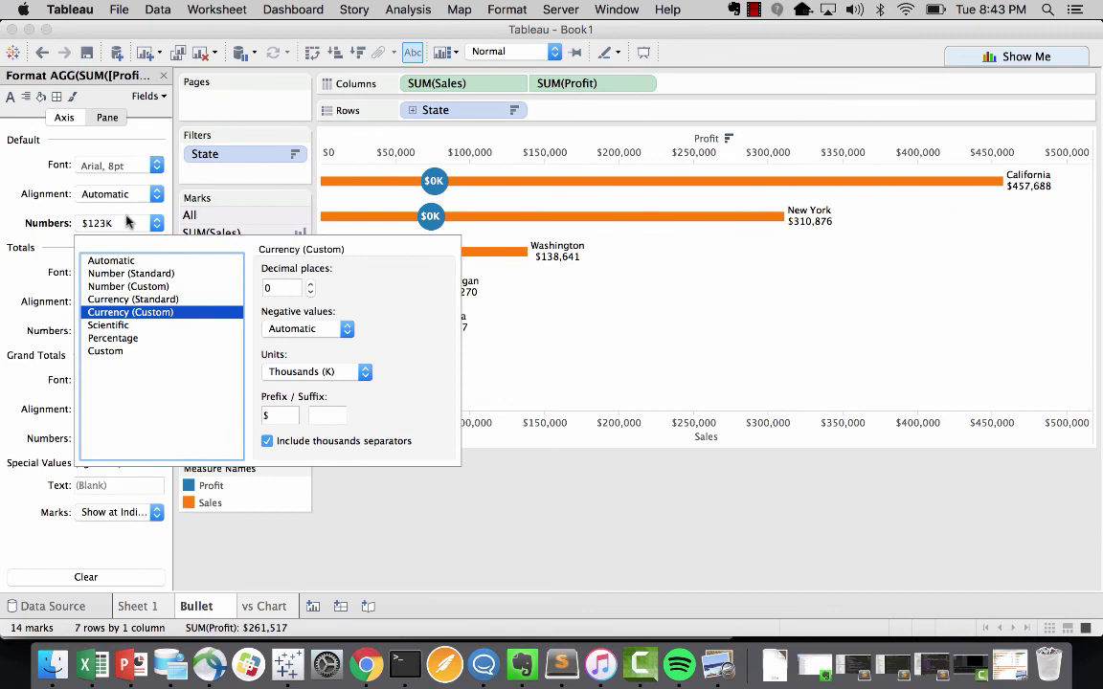
click(130, 340)
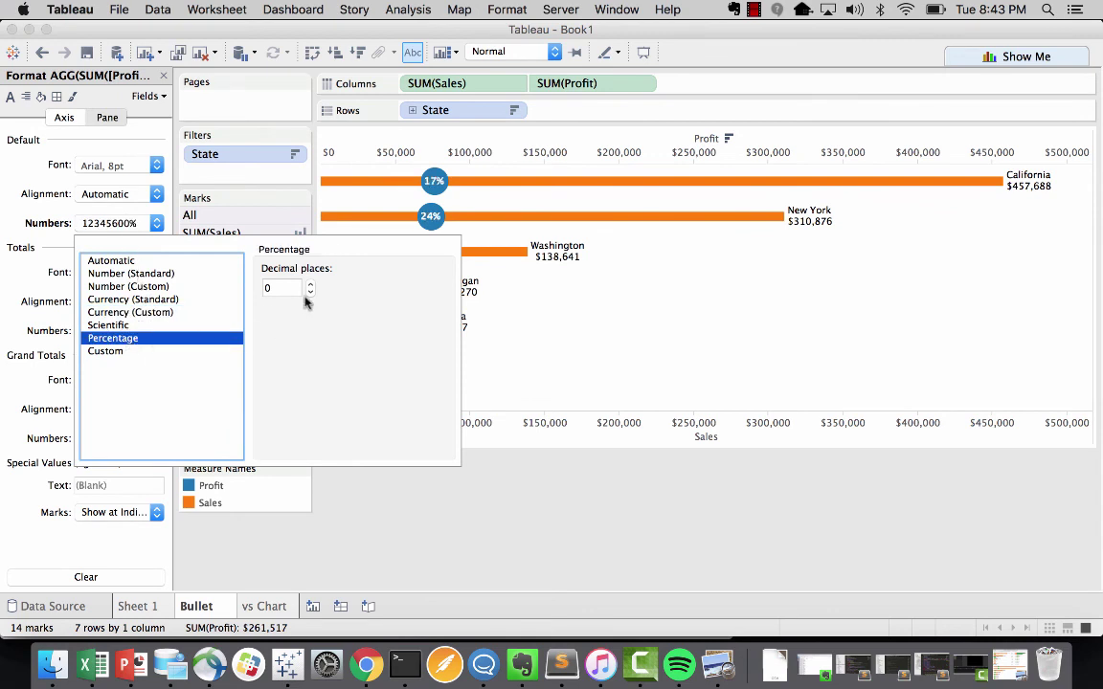
click(512, 492)
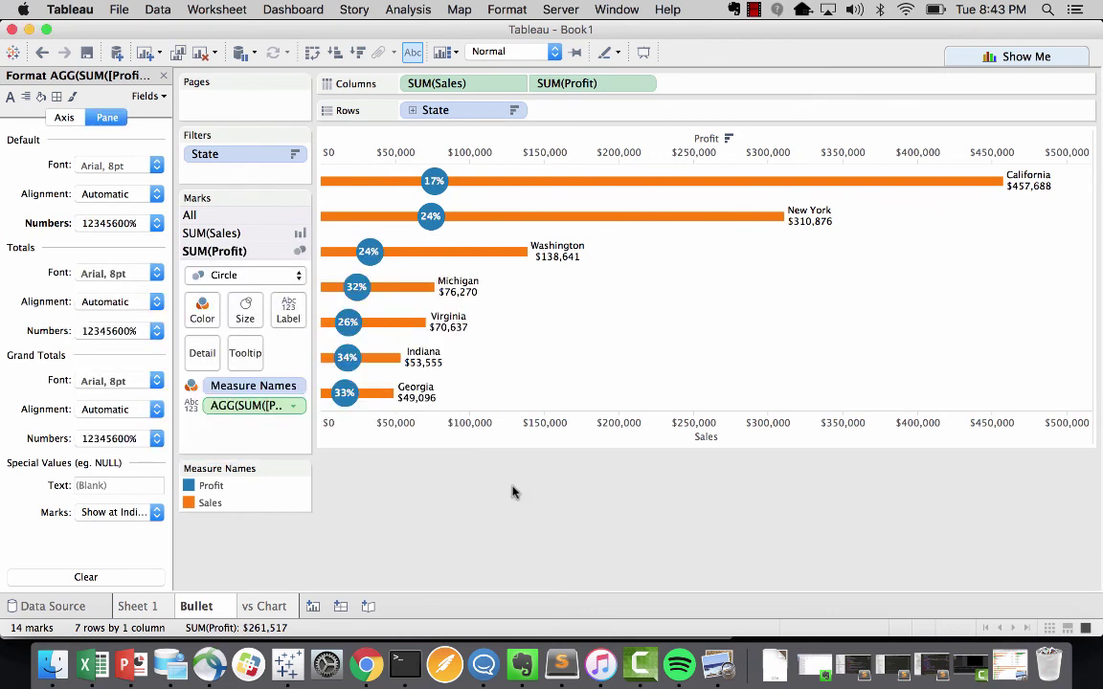
Give the profit circles an orange border
click(202, 311)
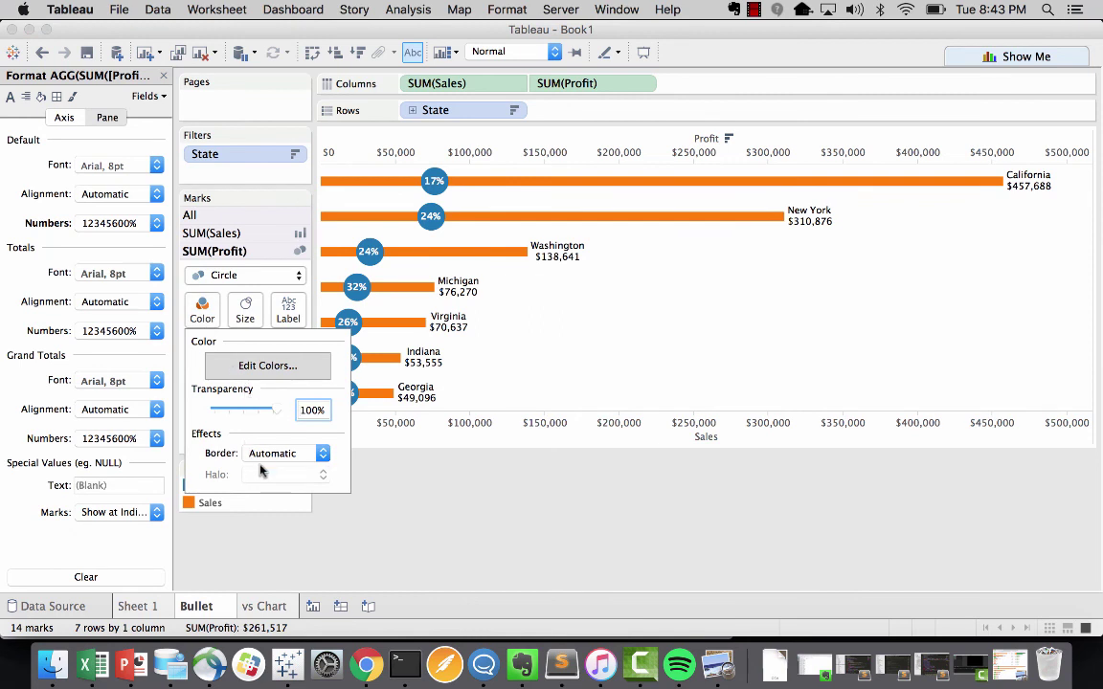
click(263, 459)
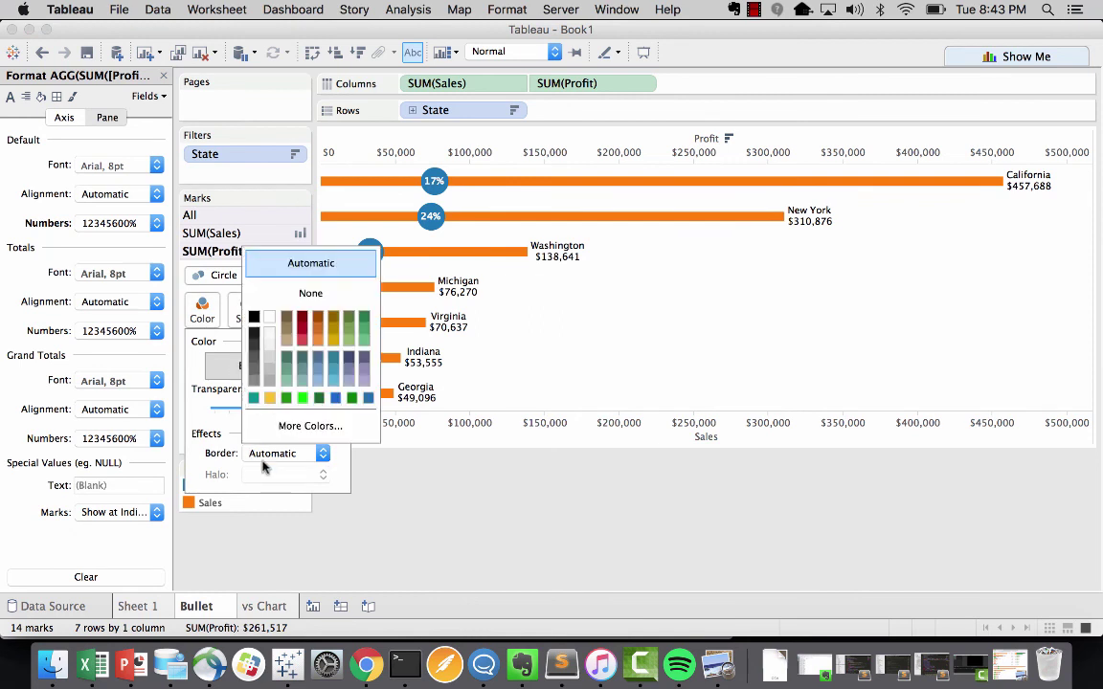
click(319, 330)
click(408, 436)
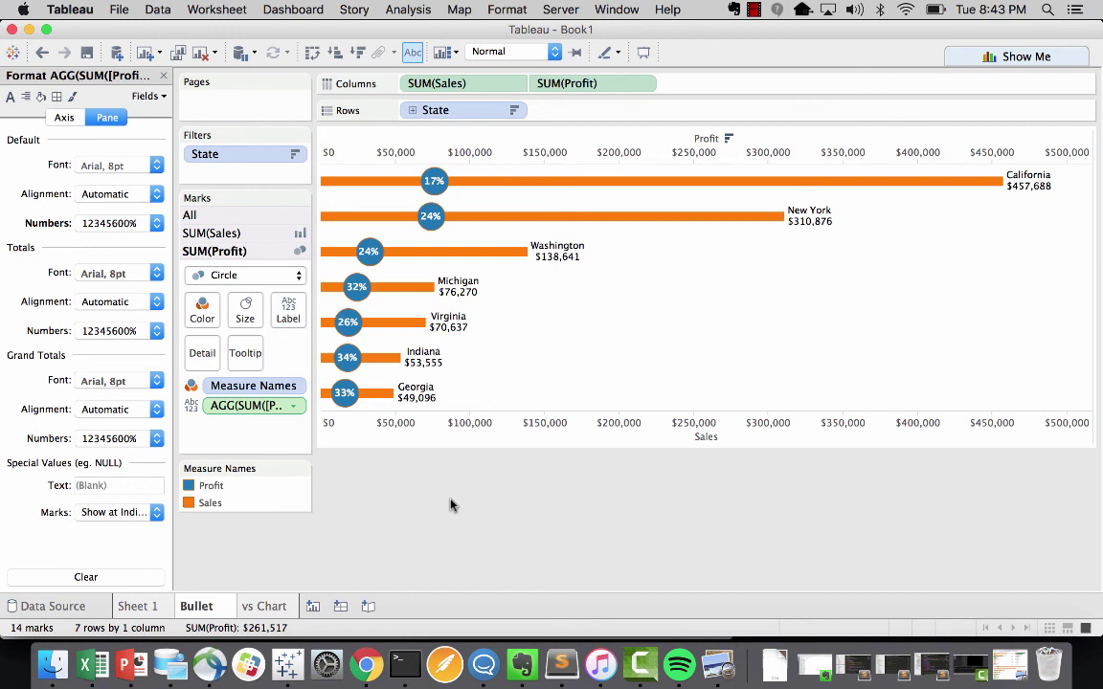
Go to Sheet 1, close the Format pane, and bring up the Preview reference image
click(151, 606)
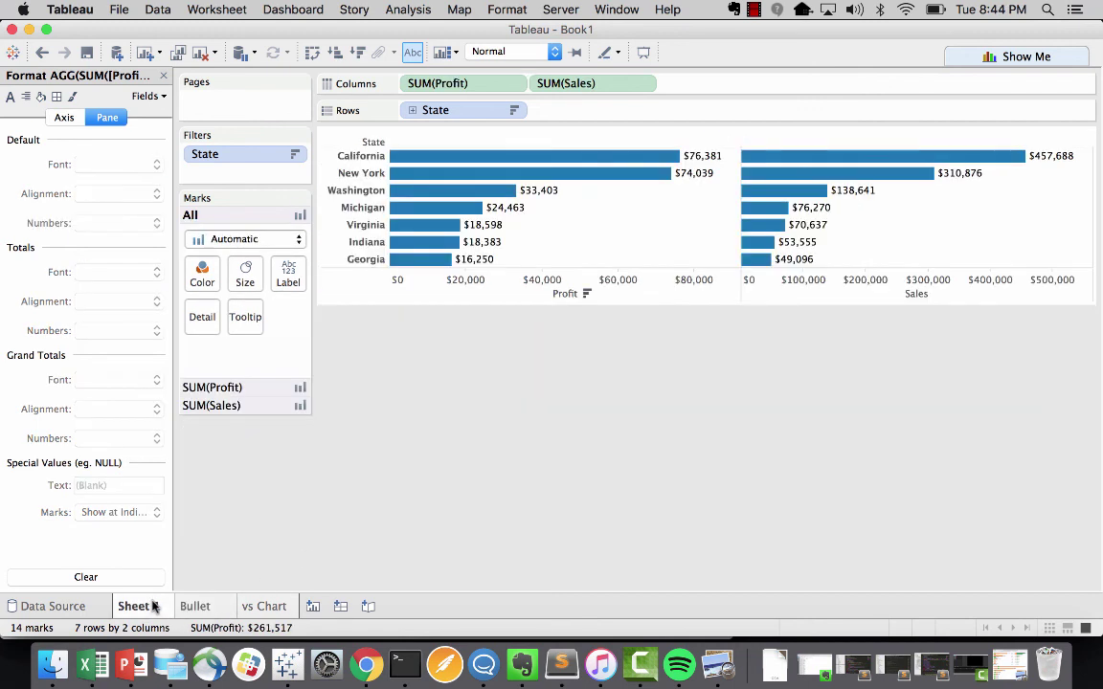
click(163, 75)
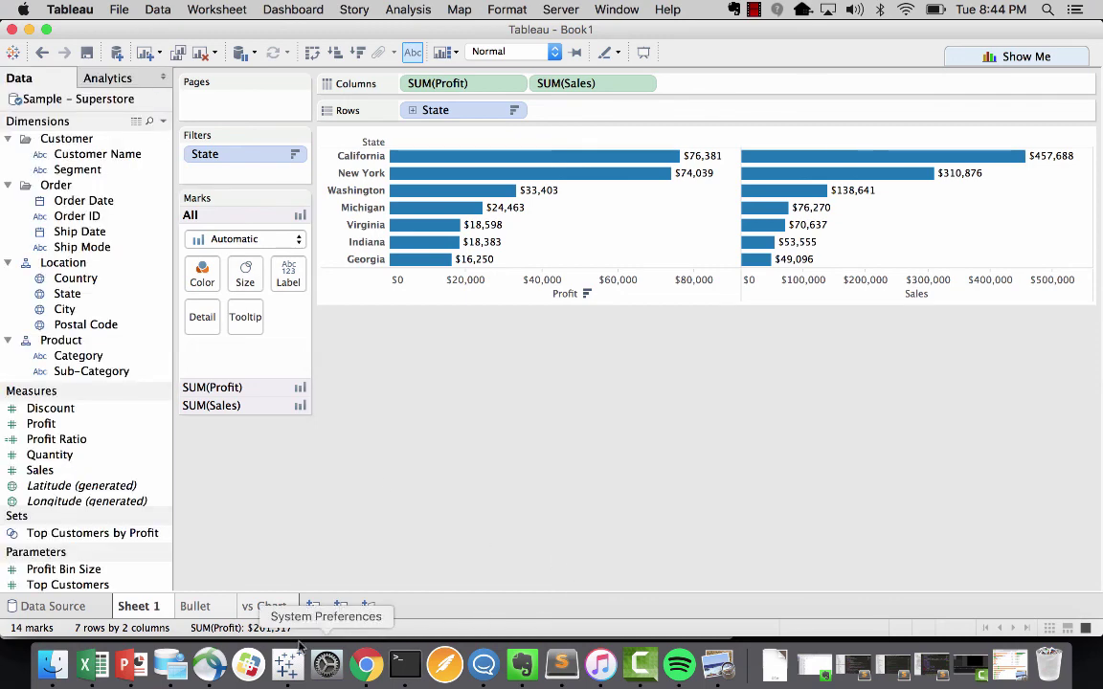
click(737, 666)
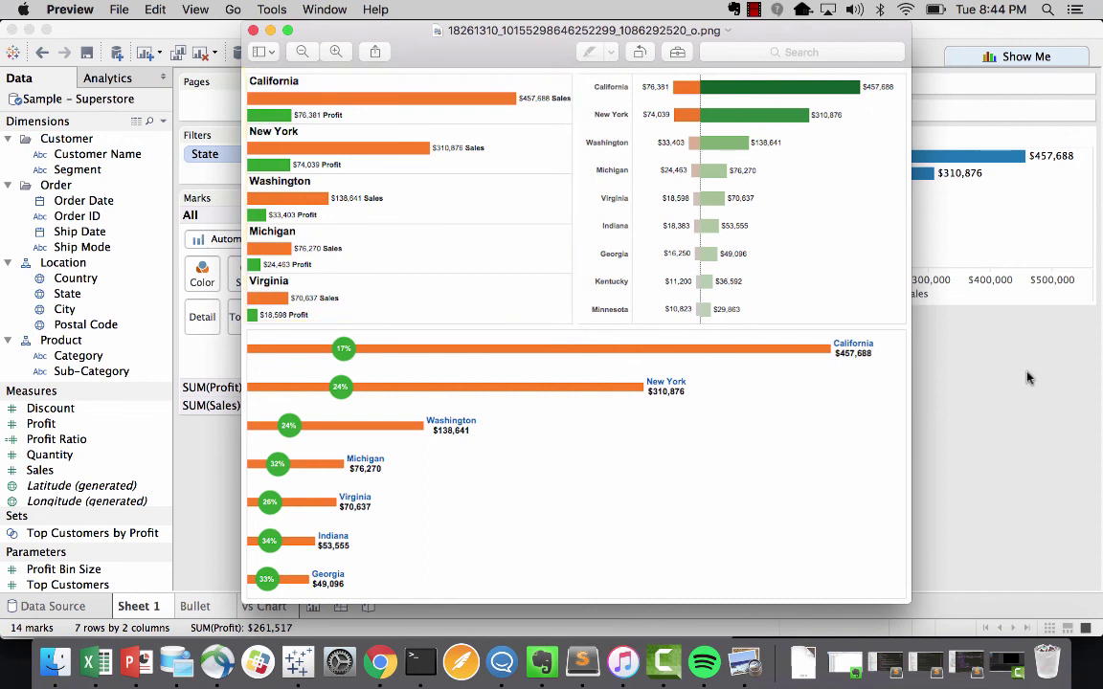
Bring Tableau's Sheet 1 with its side-by-side Profit and Sales bars in front of the Preview image
click(1051, 445)
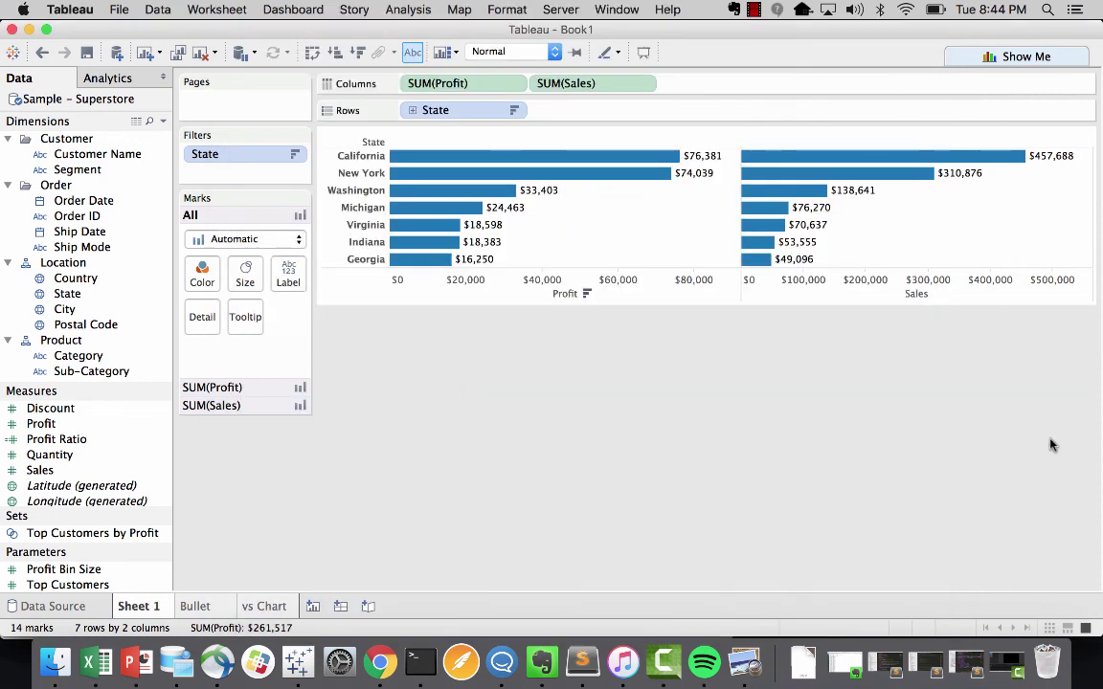
Make Sheet 1 side-by-side horizontal bars, sorted so each state's Sales bar is above Profit
click(996, 59)
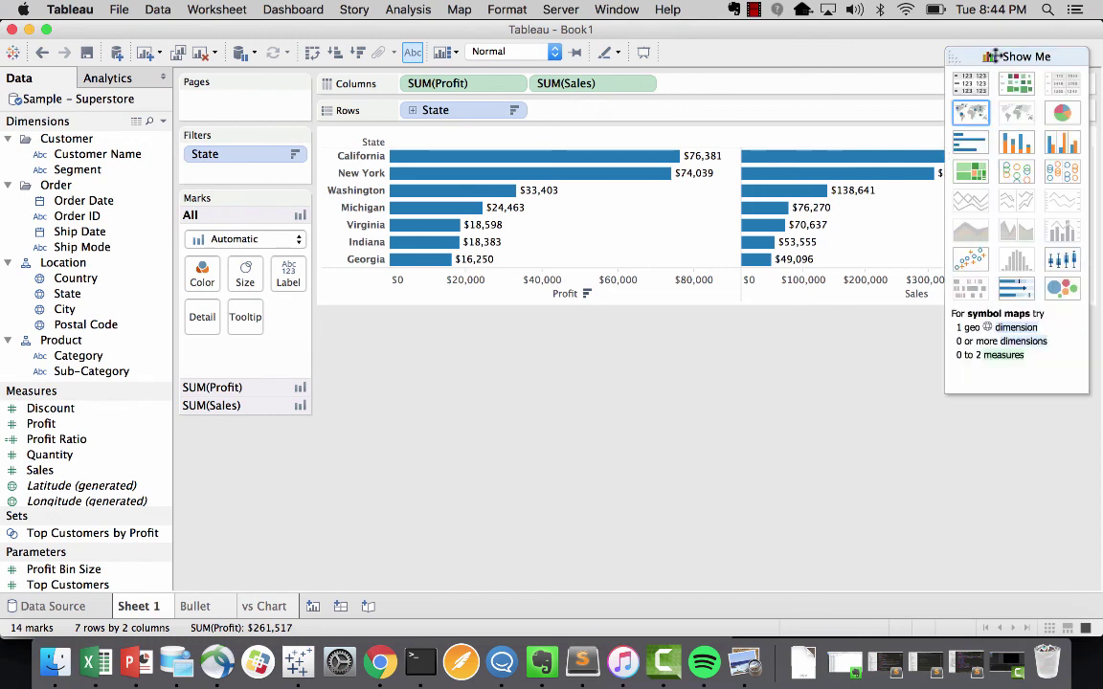
click(1061, 141)
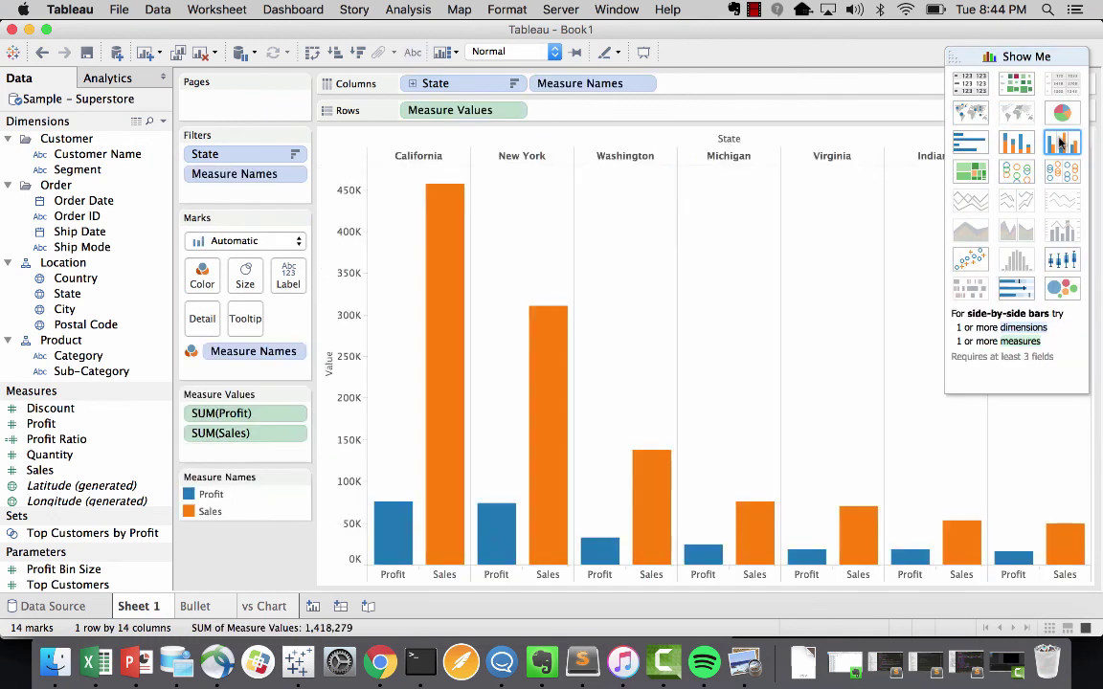
click(316, 53)
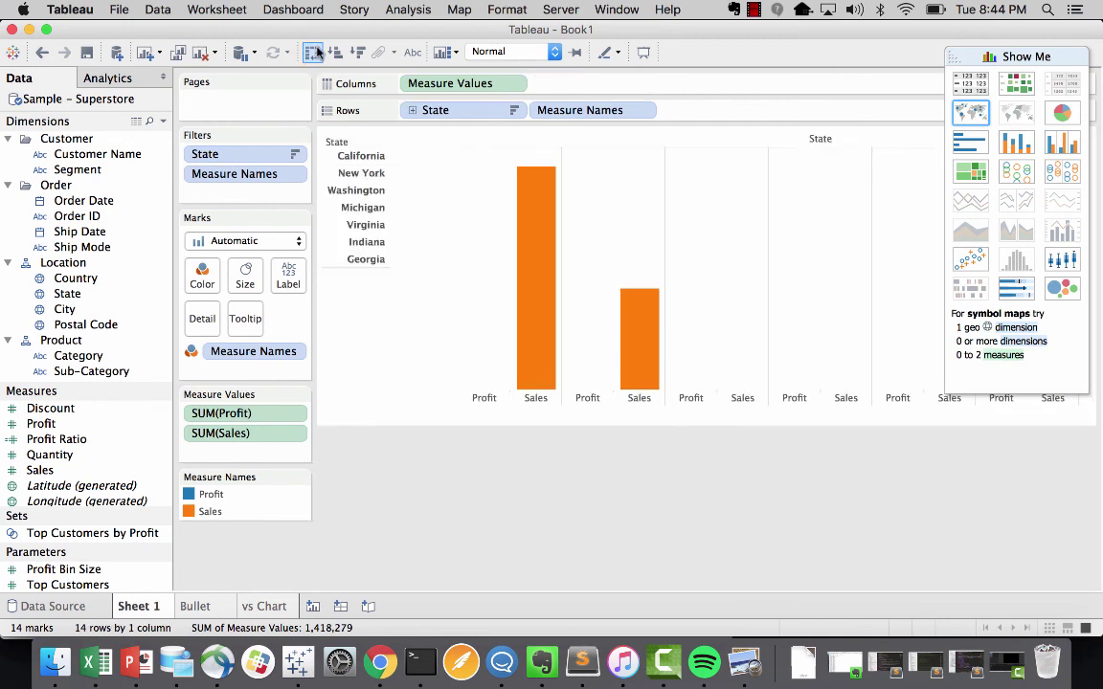
click(359, 55)
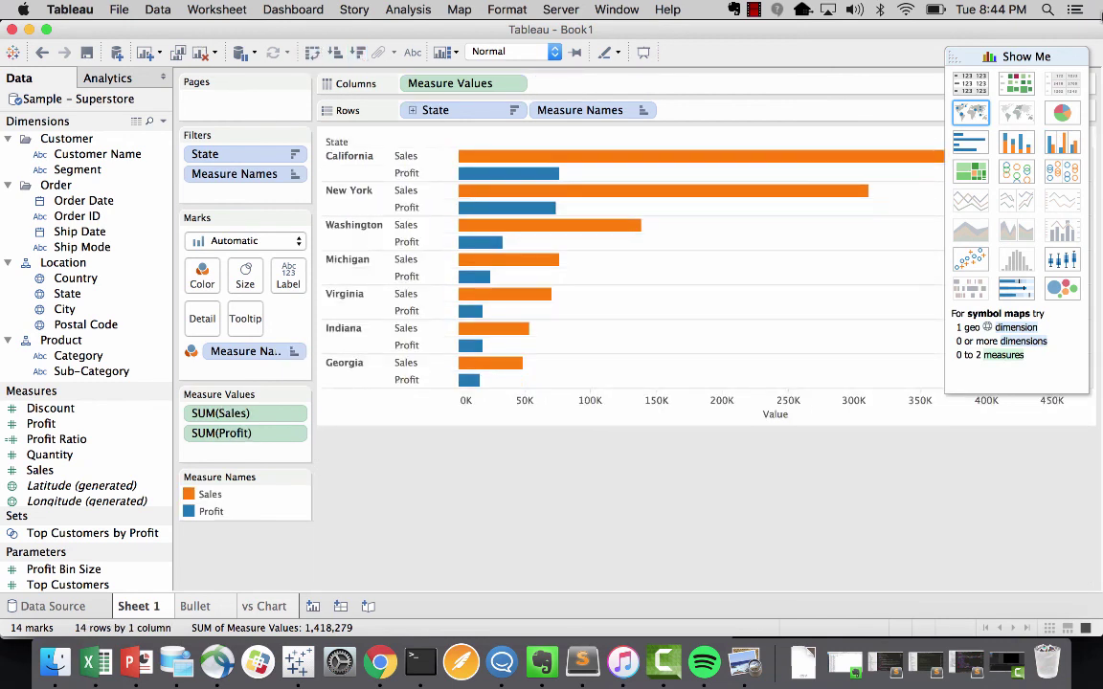
click(995, 57)
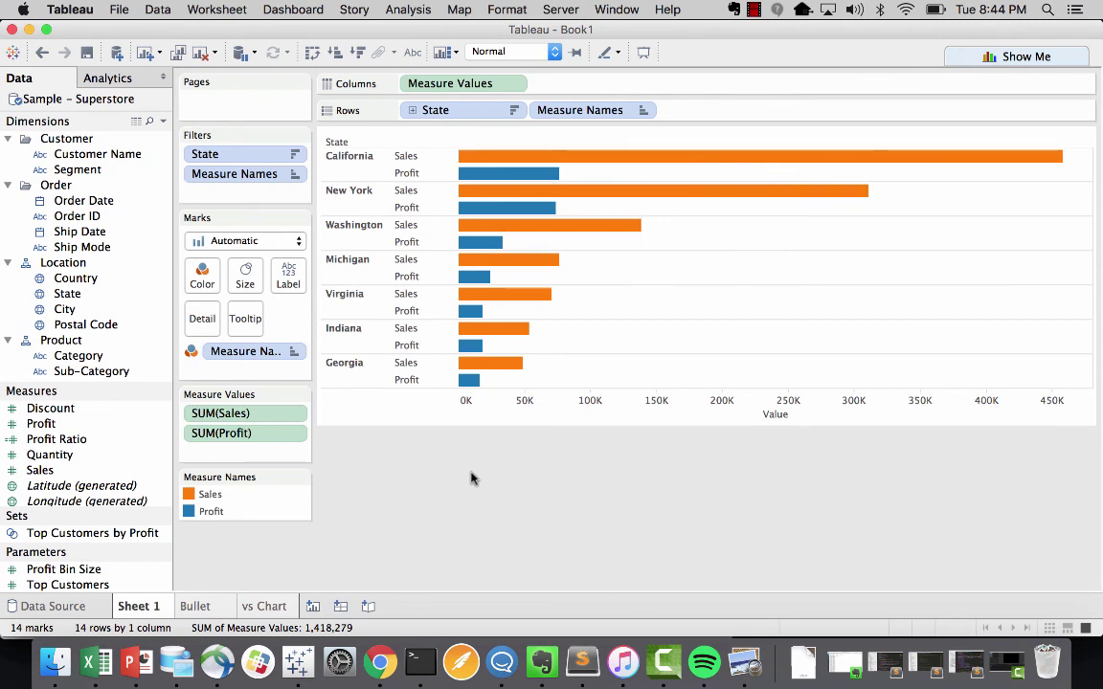
Add an inline constant 1 measure to the Columns shelf
double_click(554, 83)
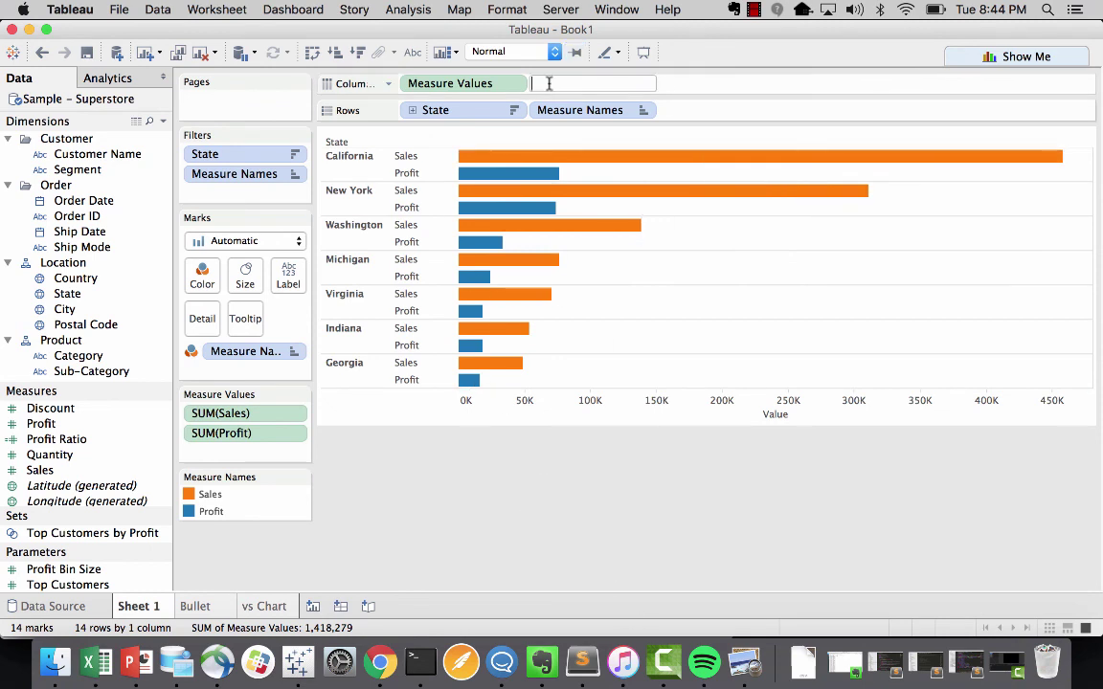
text(1)
key(Return)
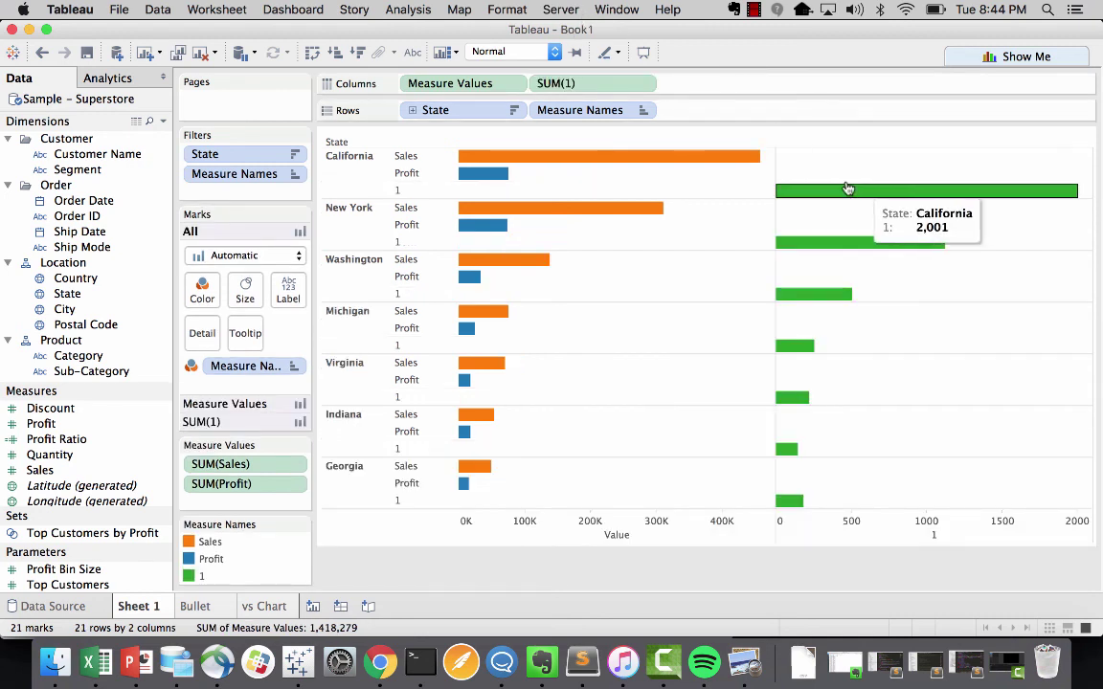
Put SUM(1) on a dual axis with the values and draw all marks as bars
click(607, 84)
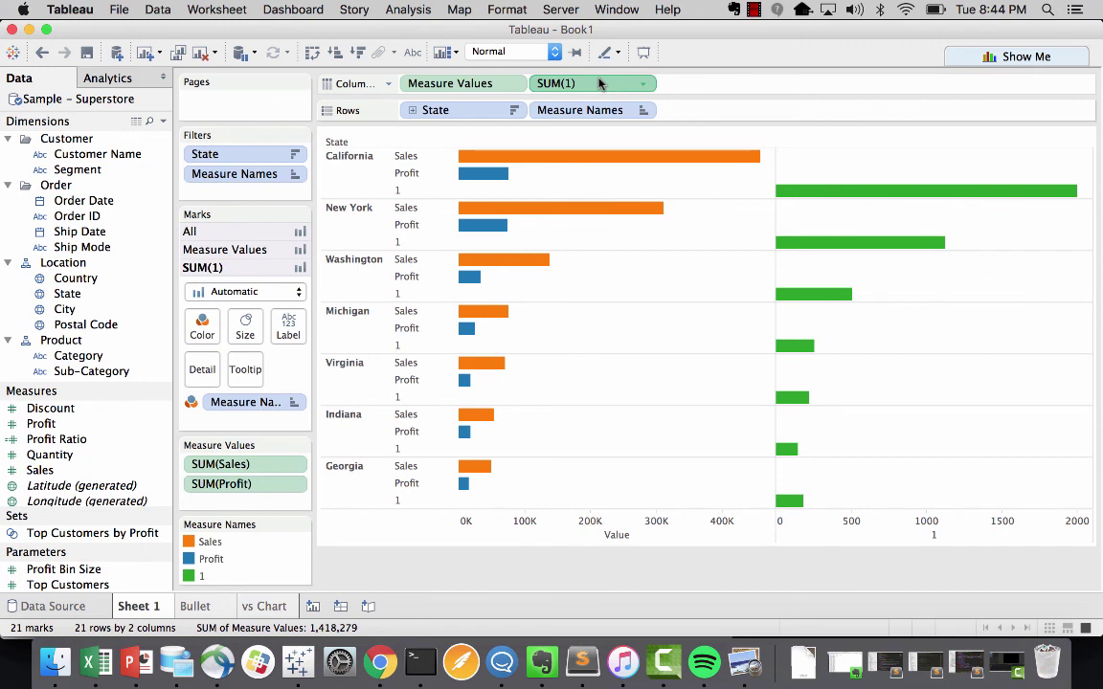
right_click(600, 84)
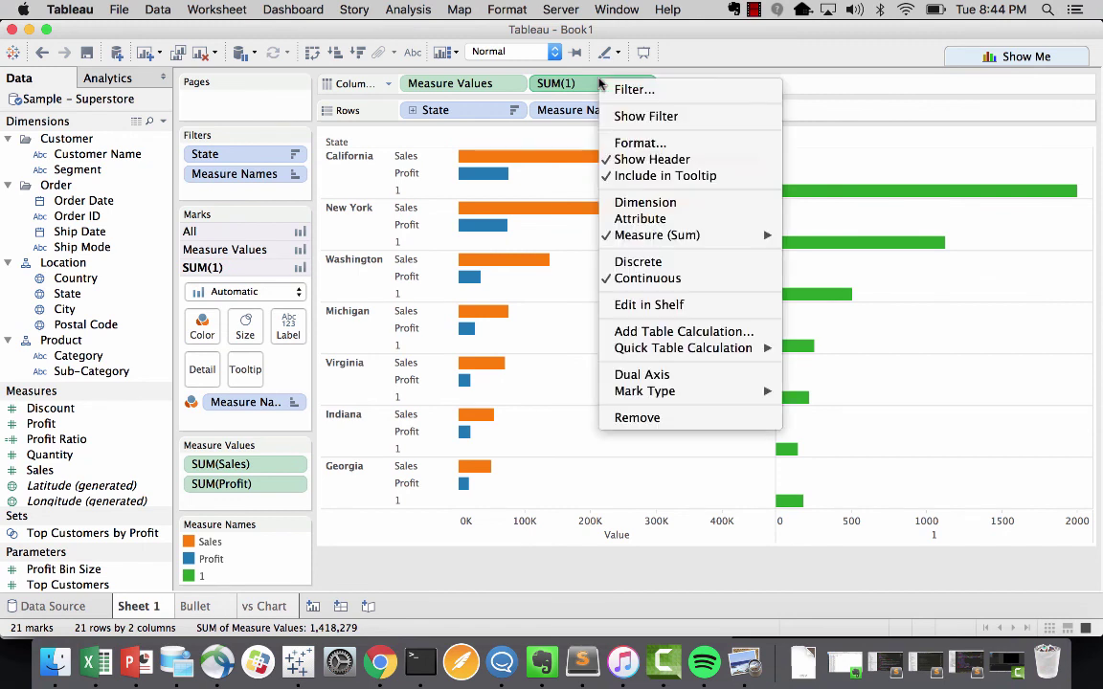
click(660, 375)
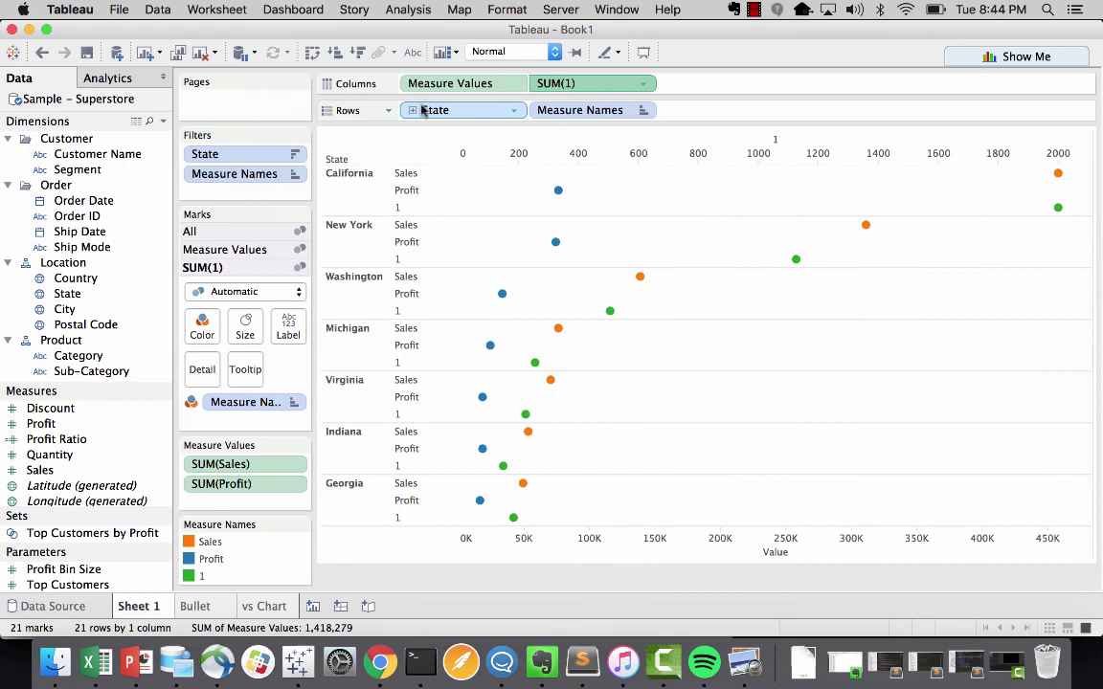
click(190, 231)
click(239, 256)
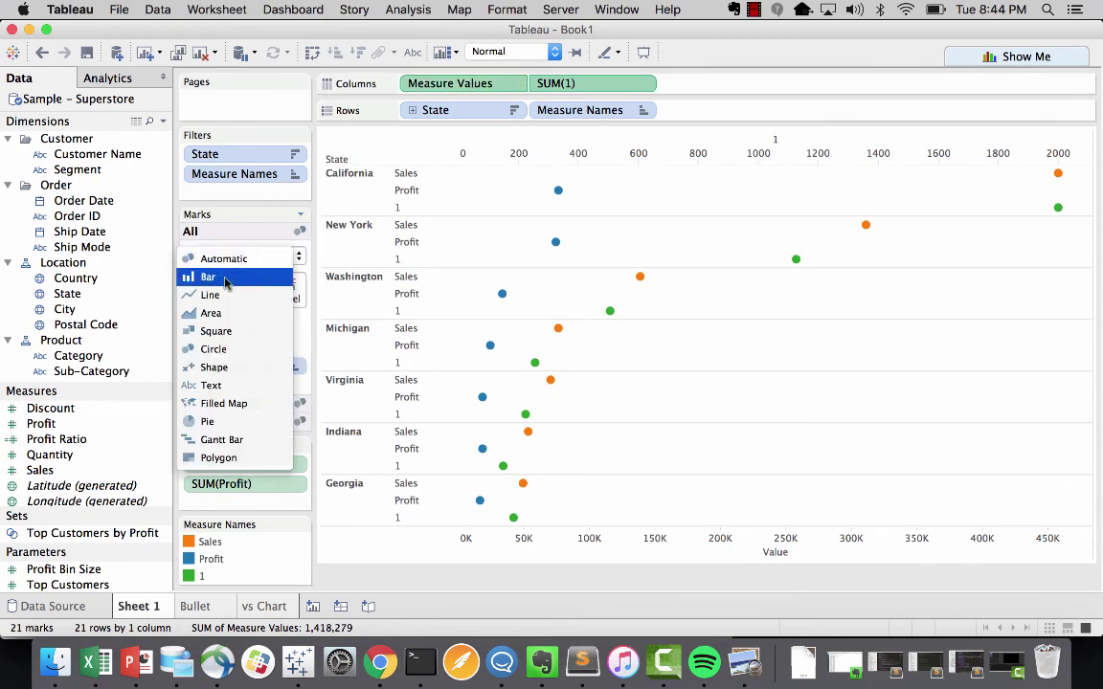
click(226, 278)
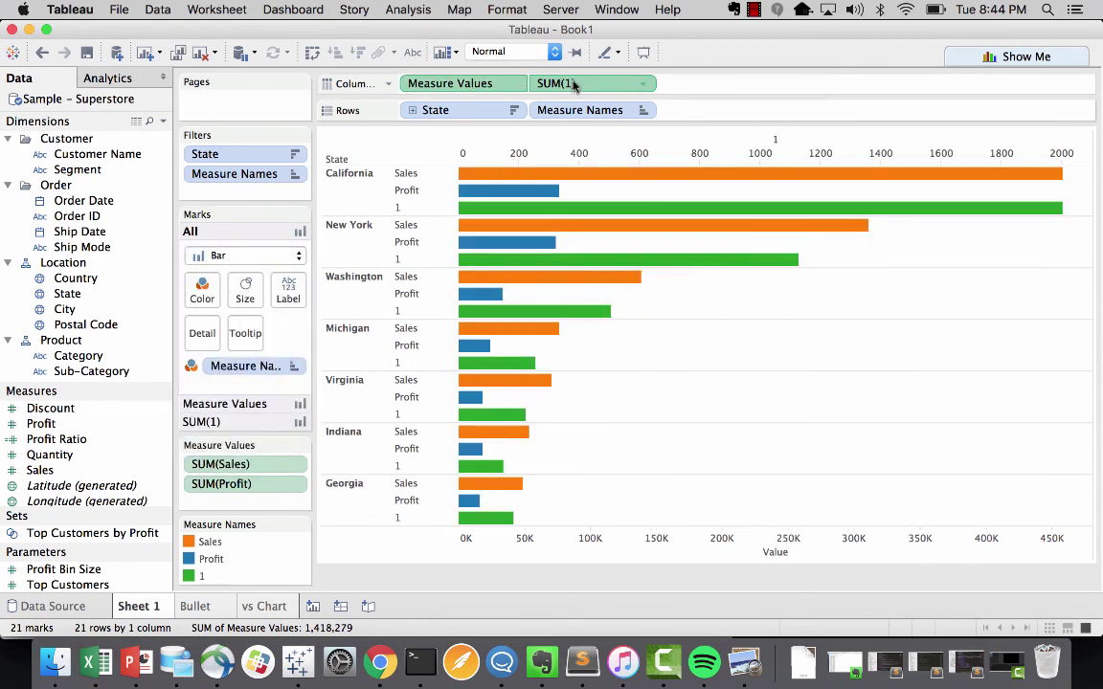
Change the constant measure's aggregation from SUM(1) to Average
click(573, 84)
right_click(573, 84)
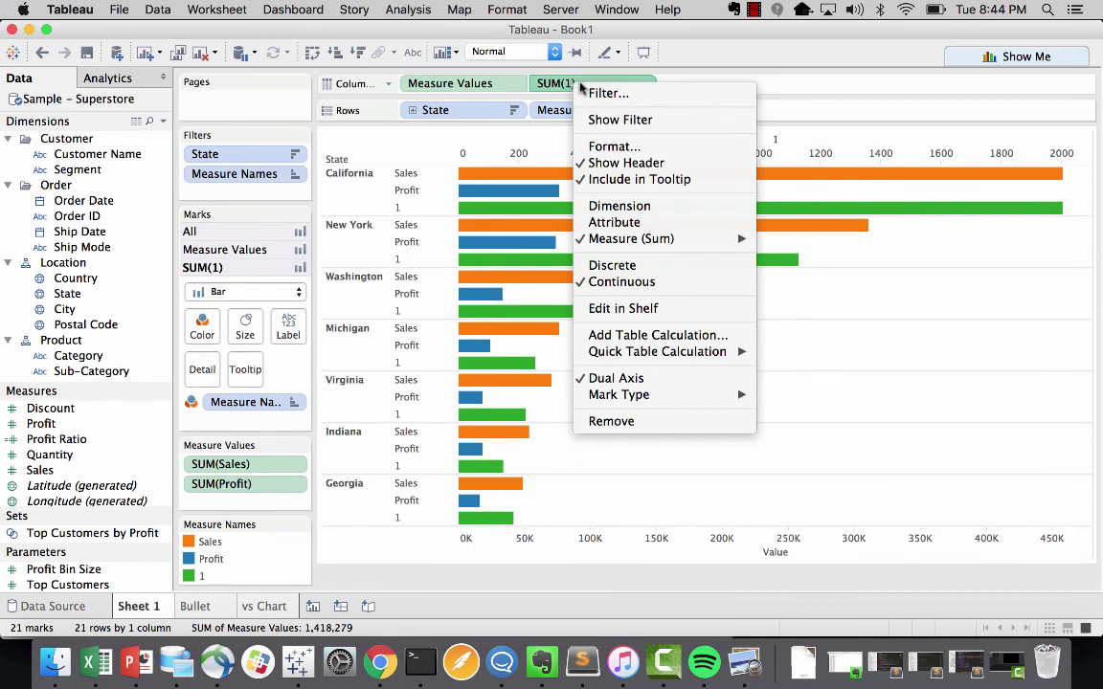
mouse_move(670, 238)
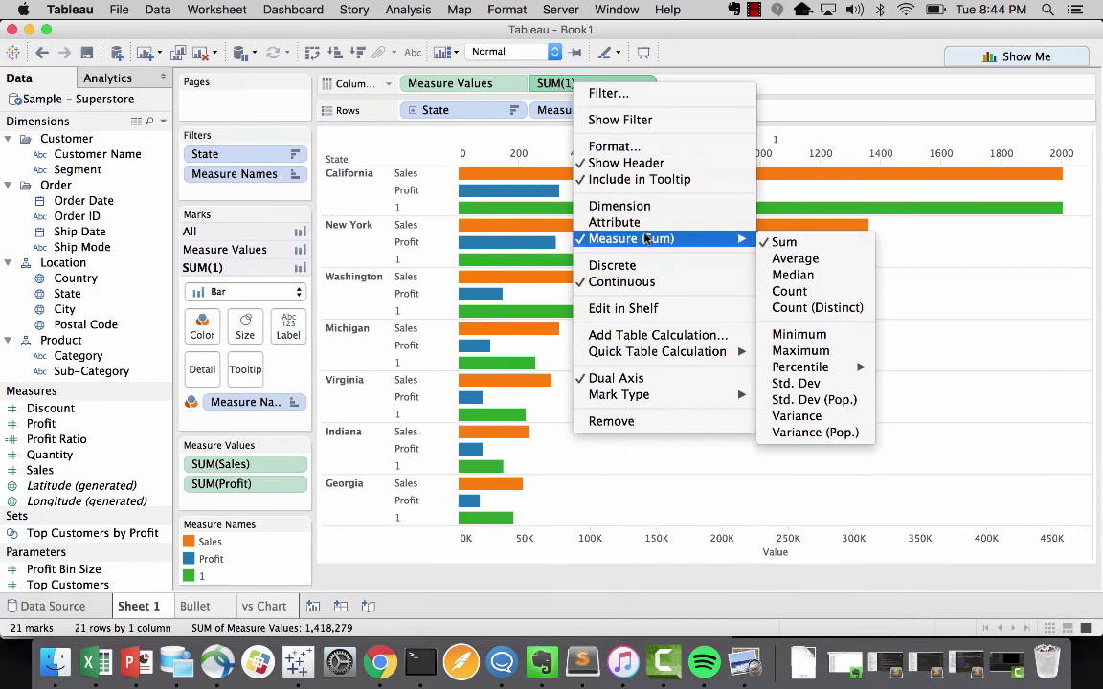
click(814, 259)
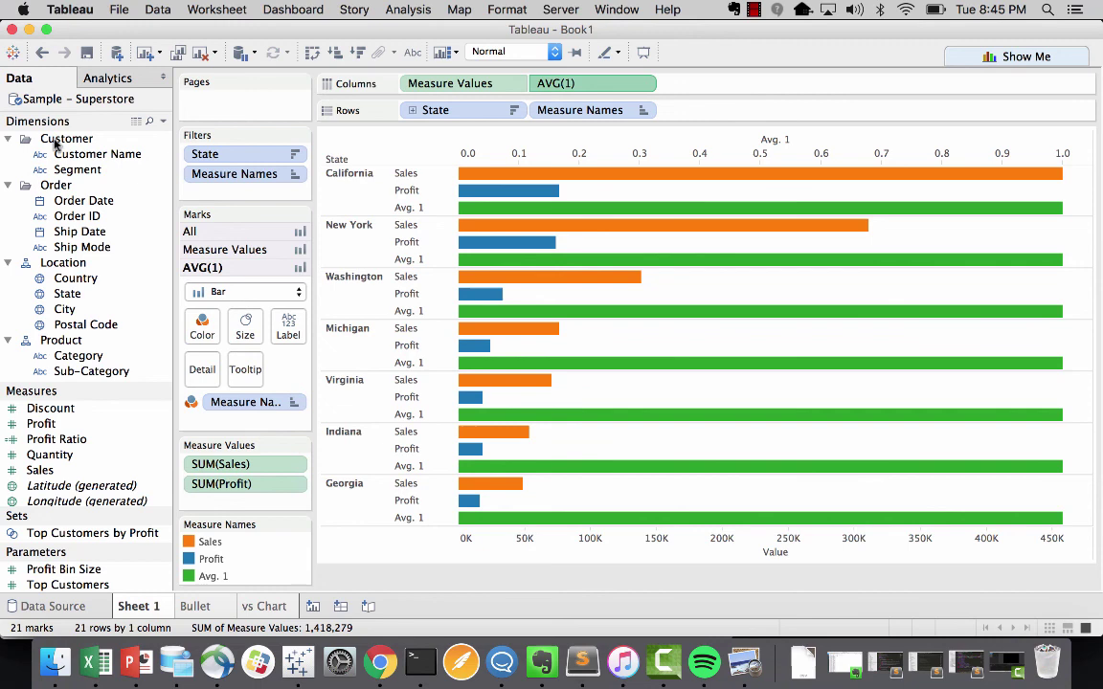
Label the Avg. 1 bars with State, left-aligned
drag(68, 293, 288, 325)
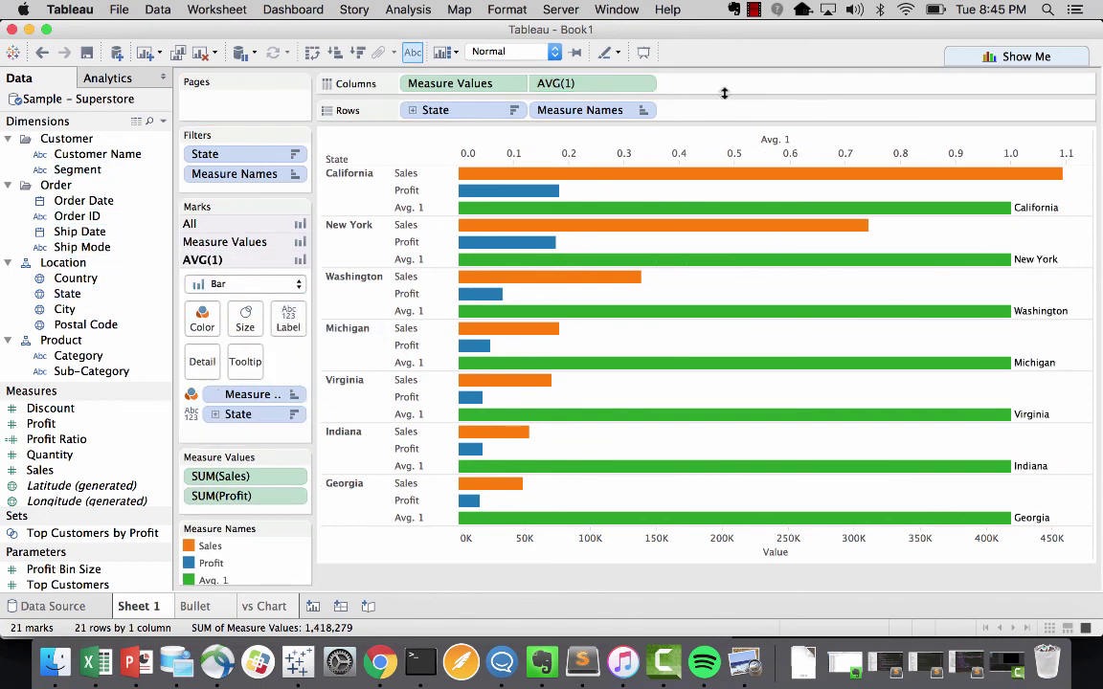
click(288, 318)
click(370, 452)
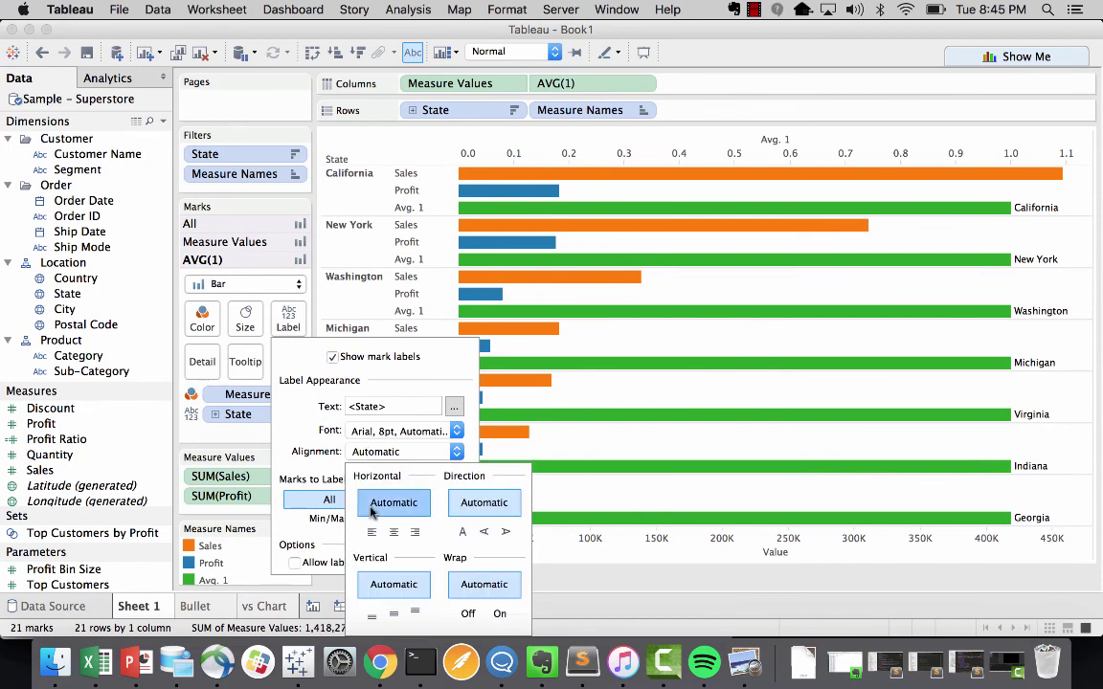
click(371, 533)
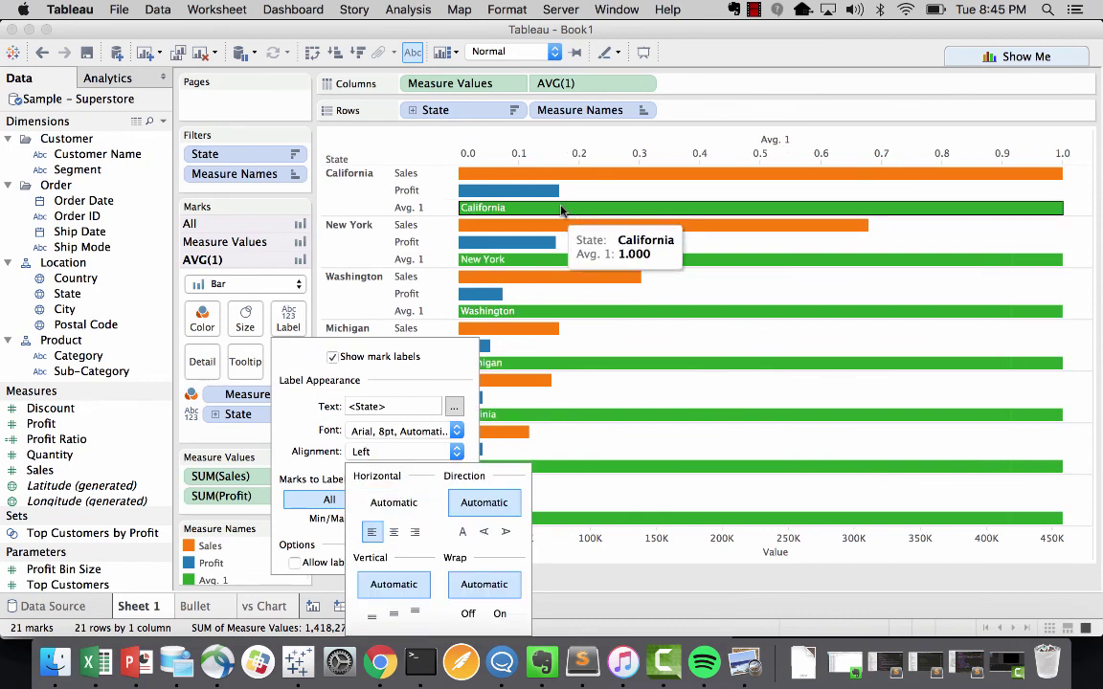
click(63, 262)
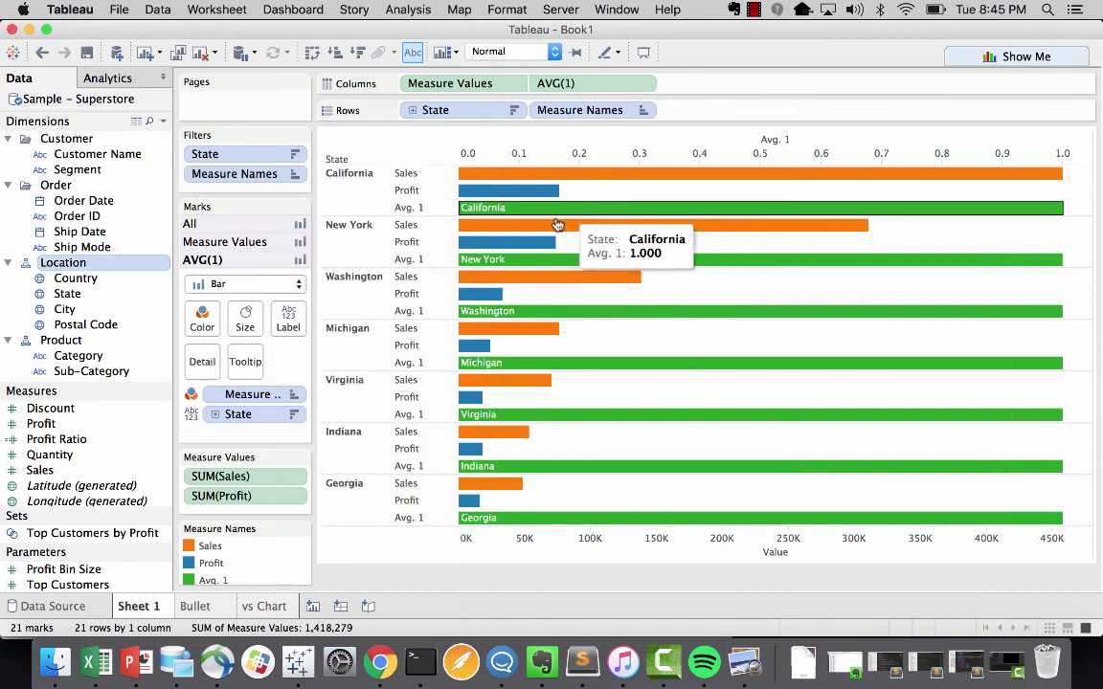
Move the Avg. 1 bars to the top of each state's group
click(213, 581)
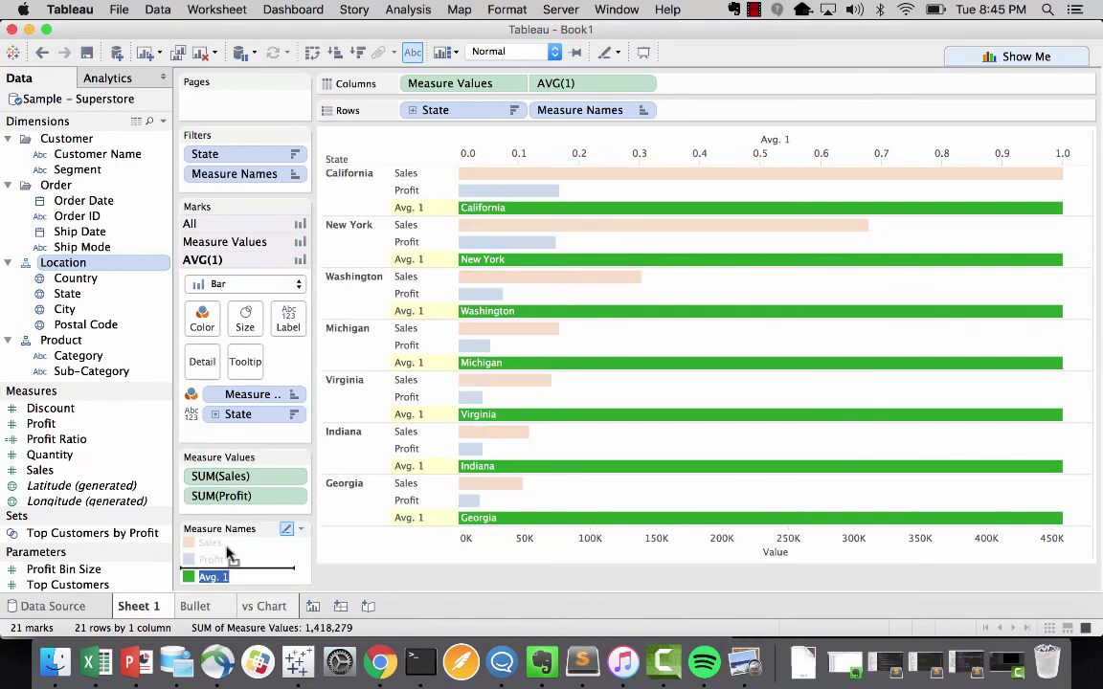
drag(237, 550, 230, 538)
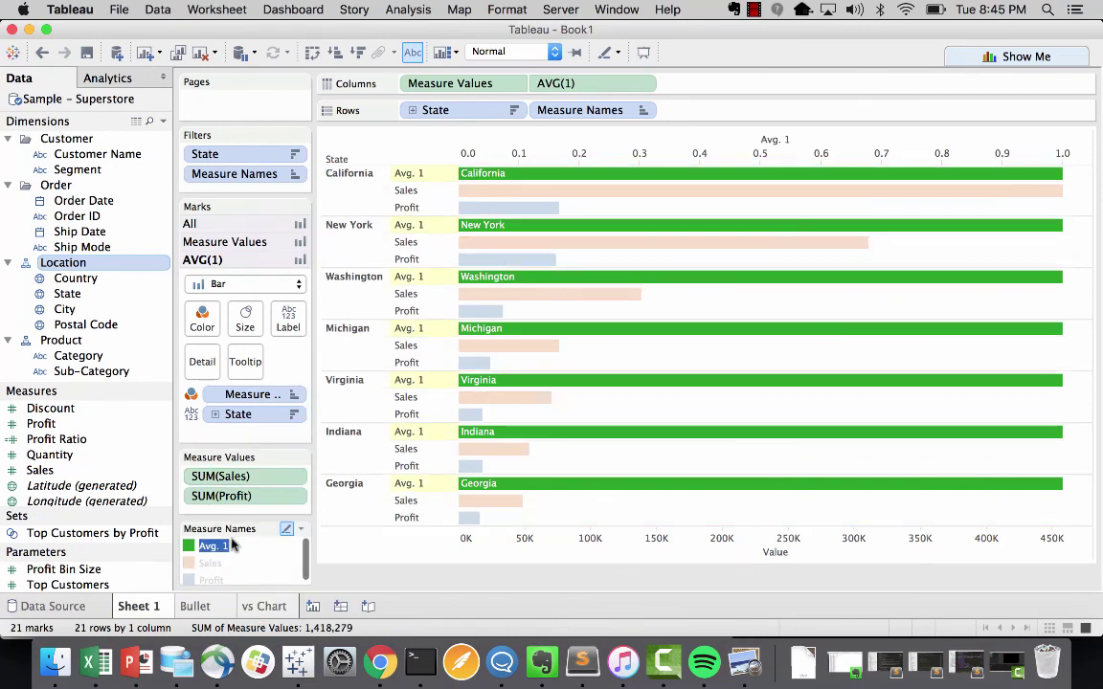
click(437, 180)
click(431, 177)
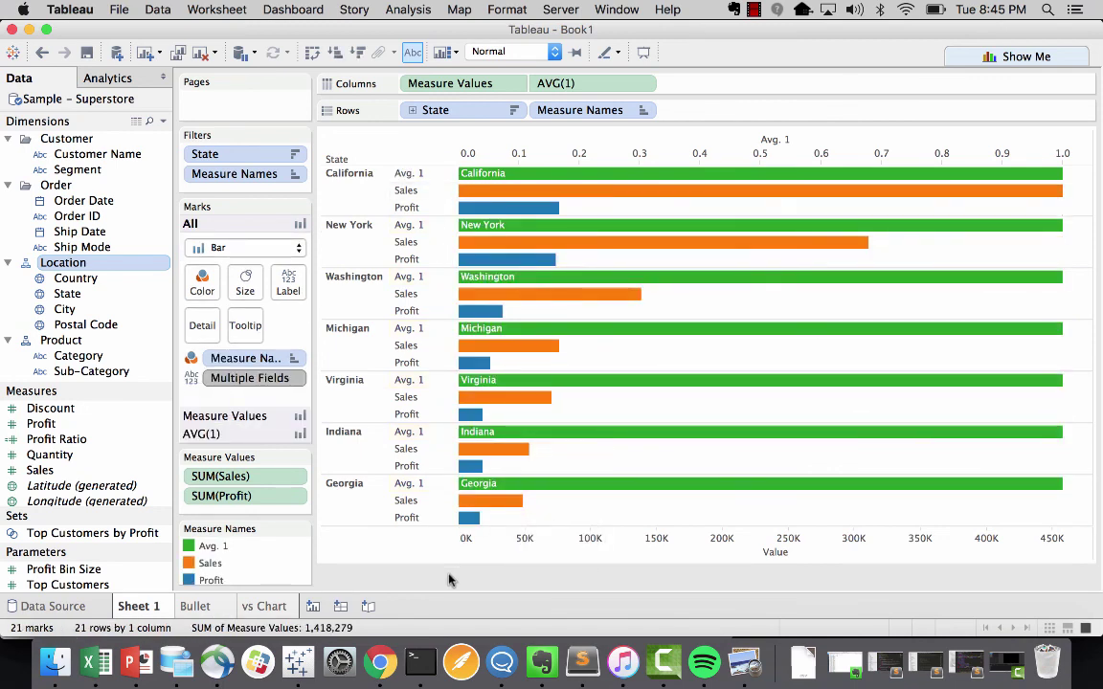
Colour the Avg. 1 bars white, sampled from the chart background, so only state names show
double_click(212, 550)
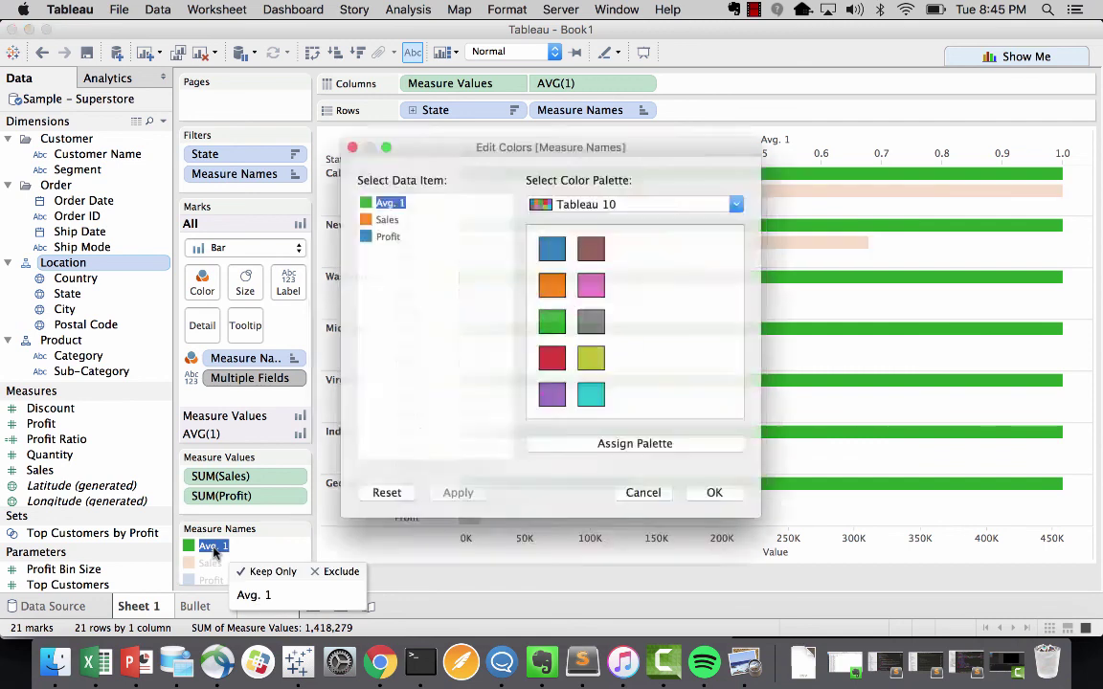
double_click(362, 200)
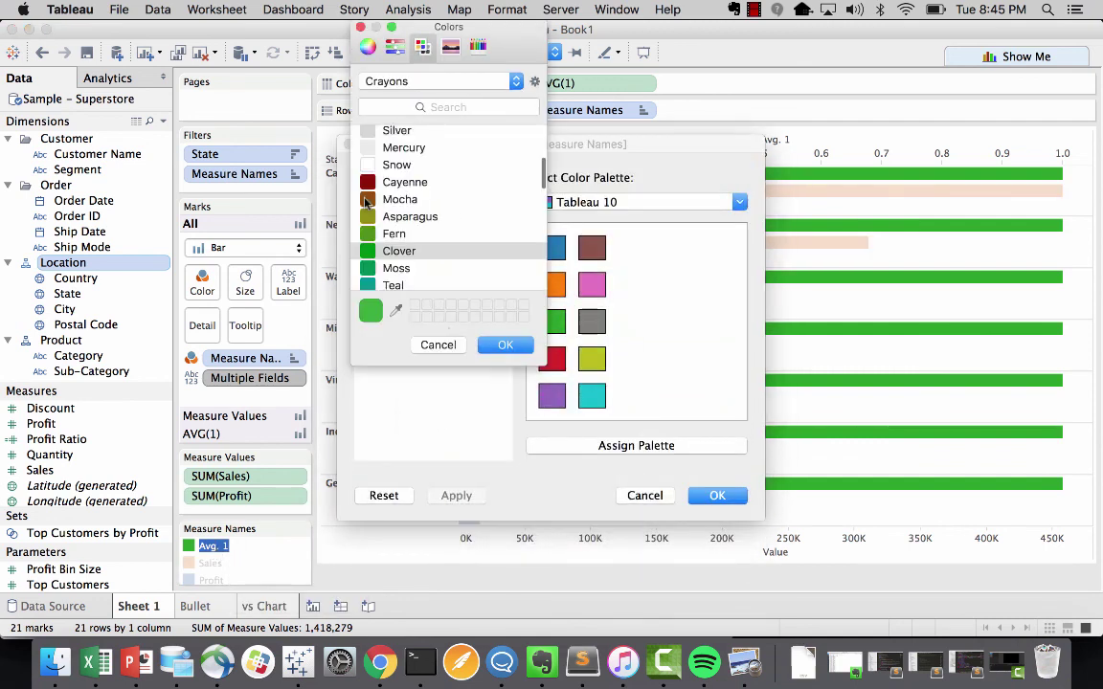
click(394, 309)
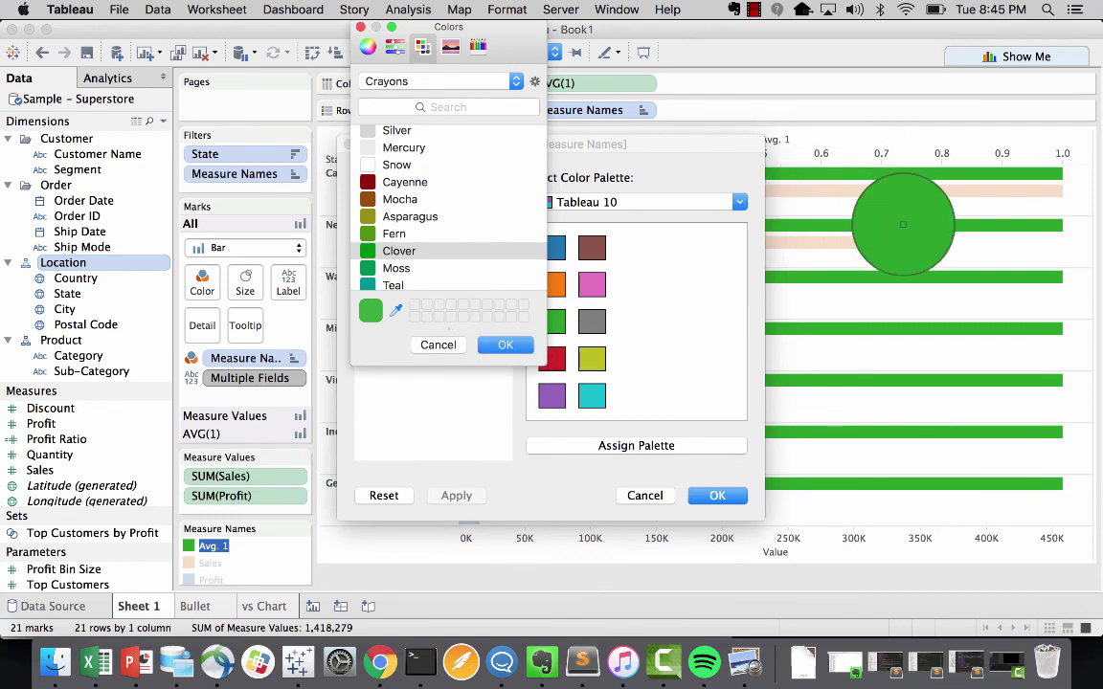
click(812, 218)
click(506, 345)
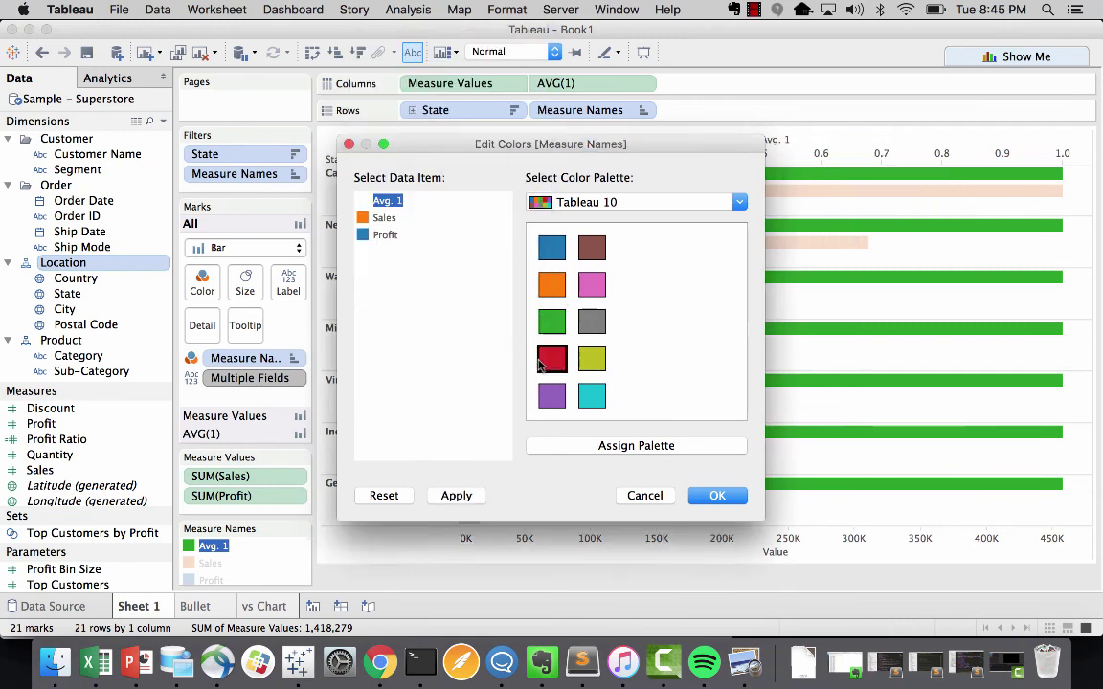
click(717, 495)
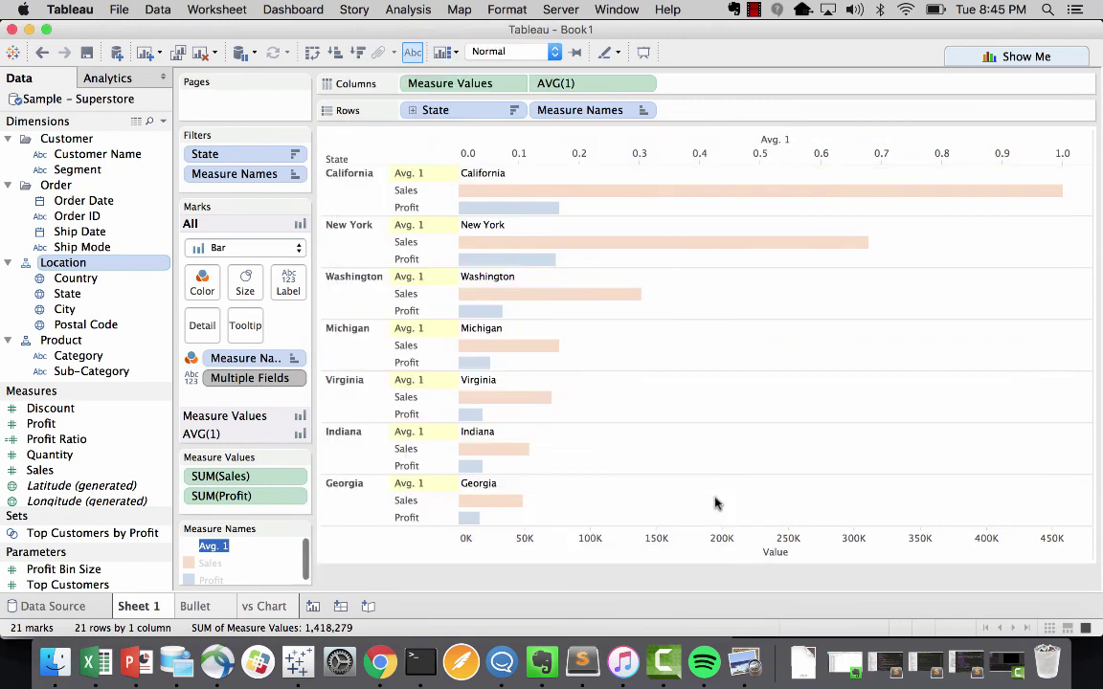
click(751, 207)
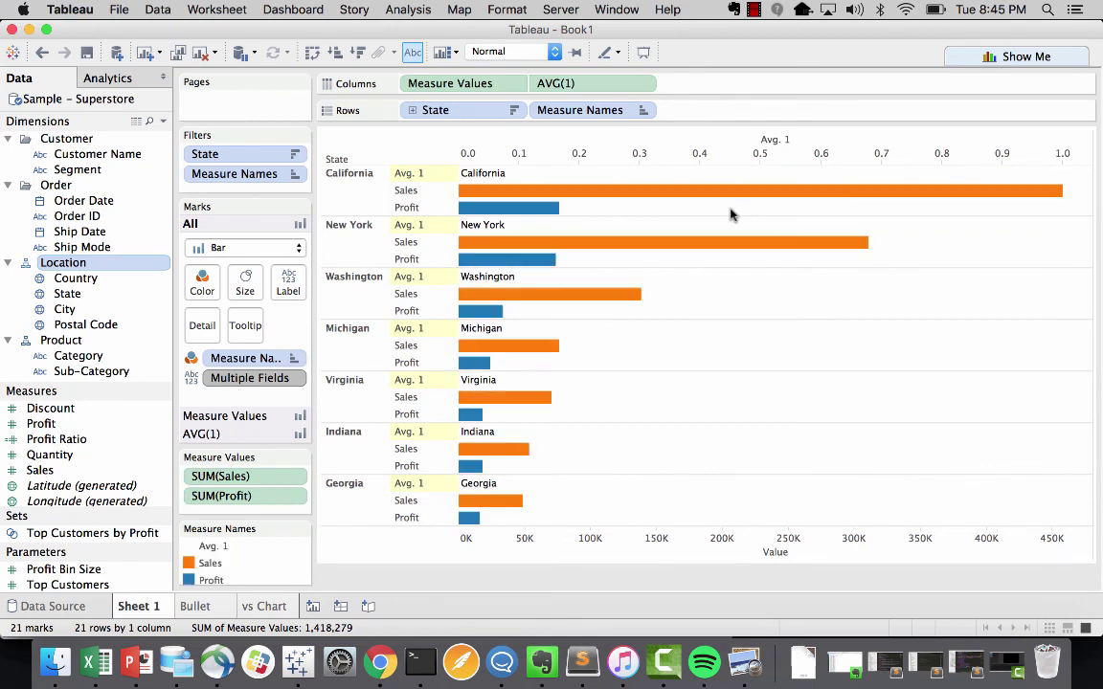
right_click(428, 173)
click(620, 218)
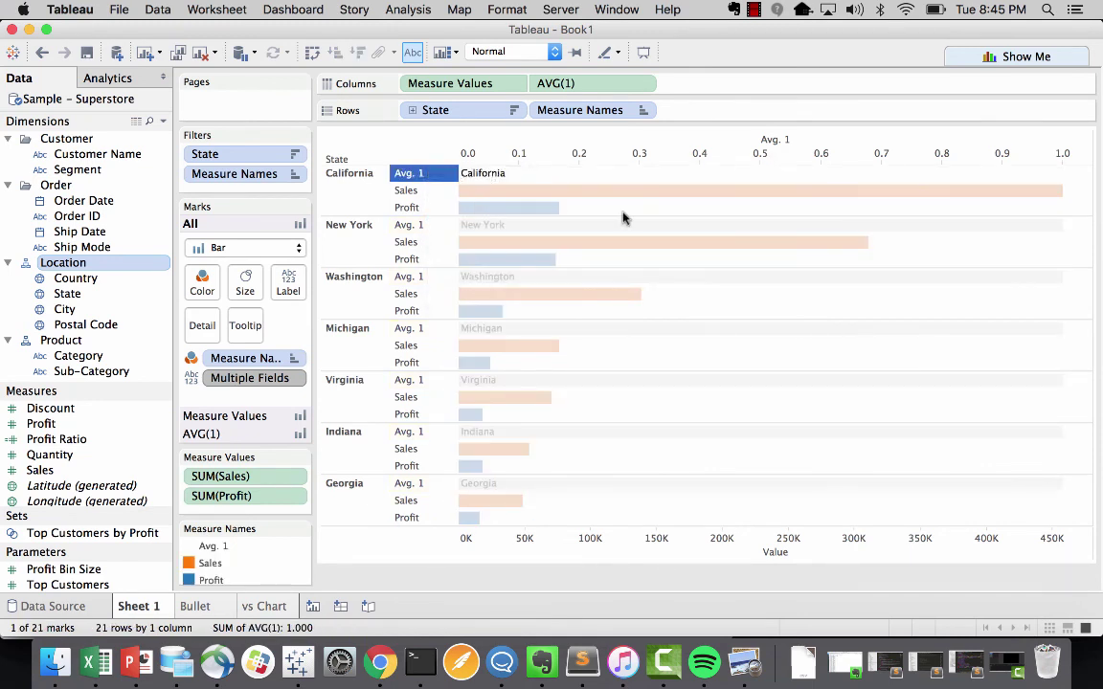
click(623, 217)
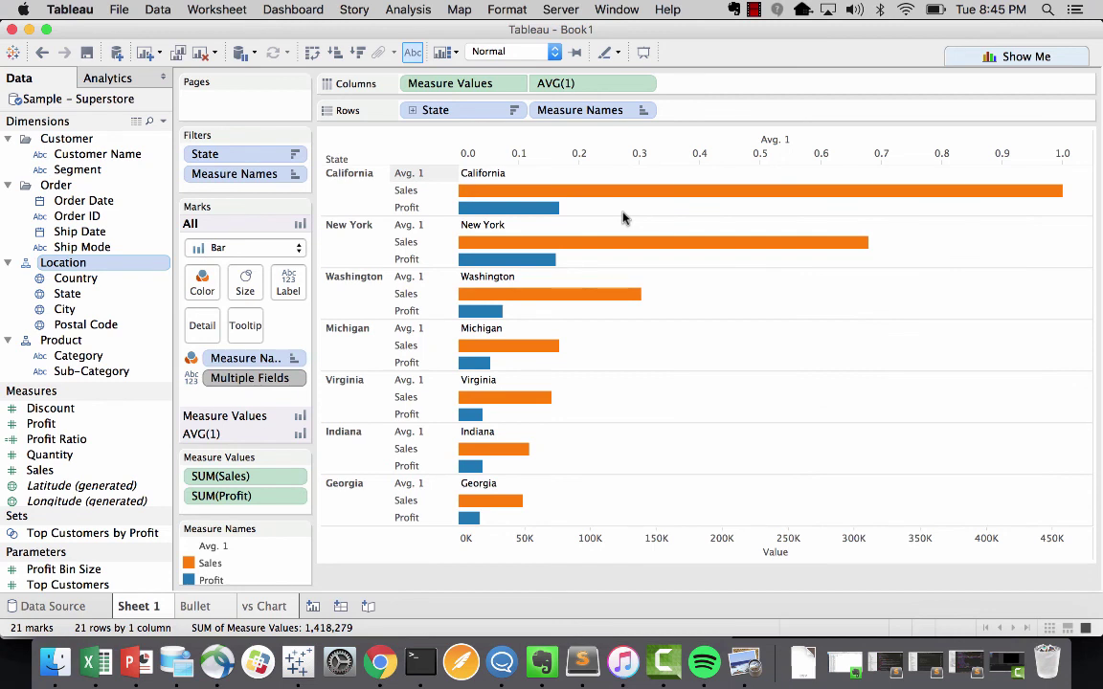
Add Measure Names and Measure Values to the label of the Sales and Profit bars
click(486, 83)
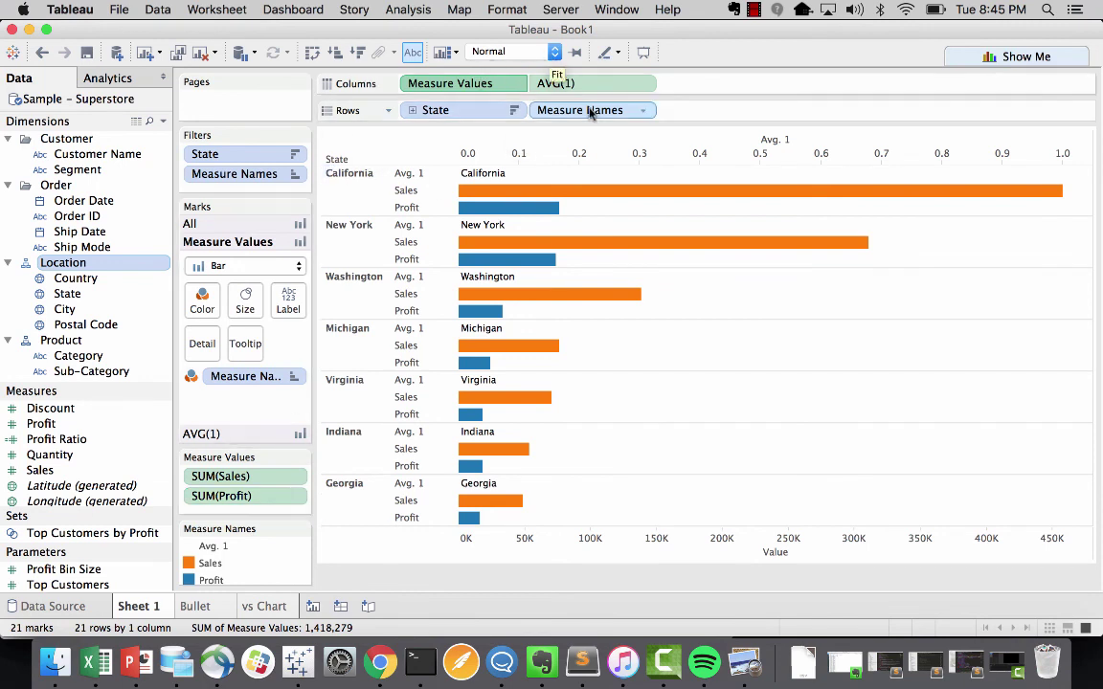
drag(593, 113, 288, 296)
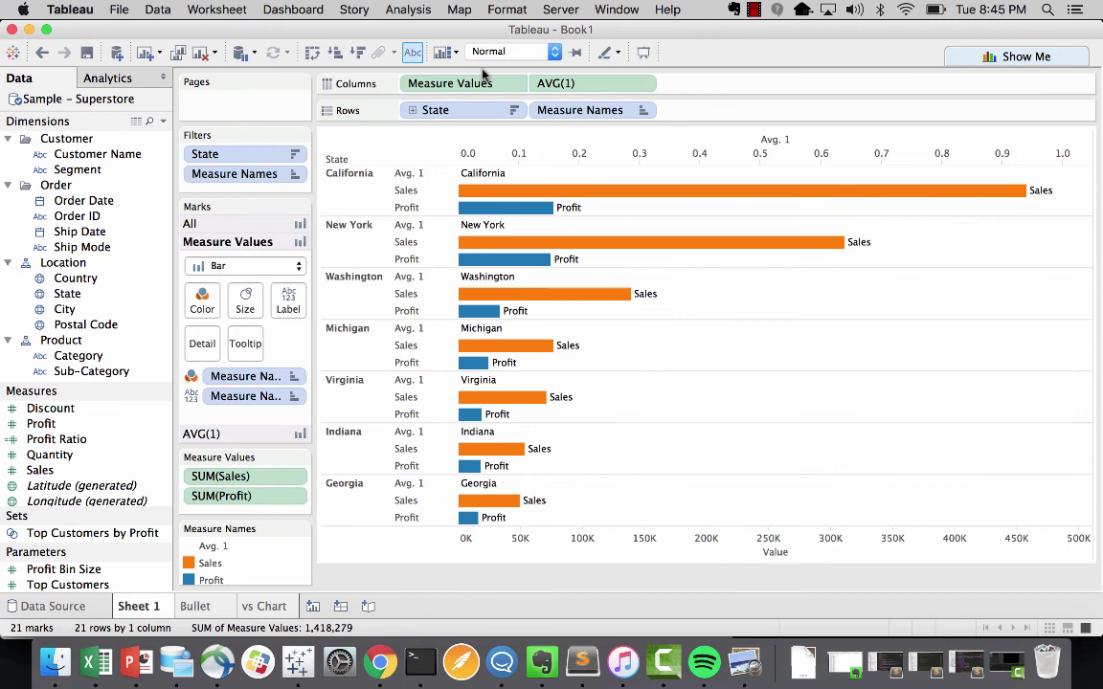
drag(474, 84, 288, 300)
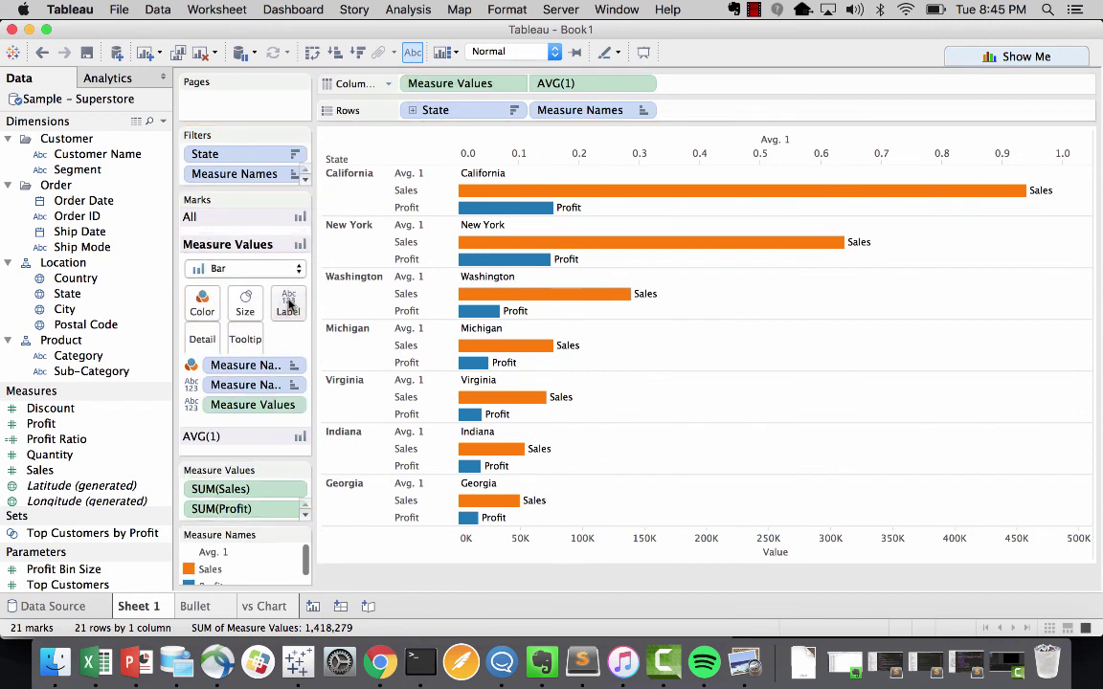
click(289, 302)
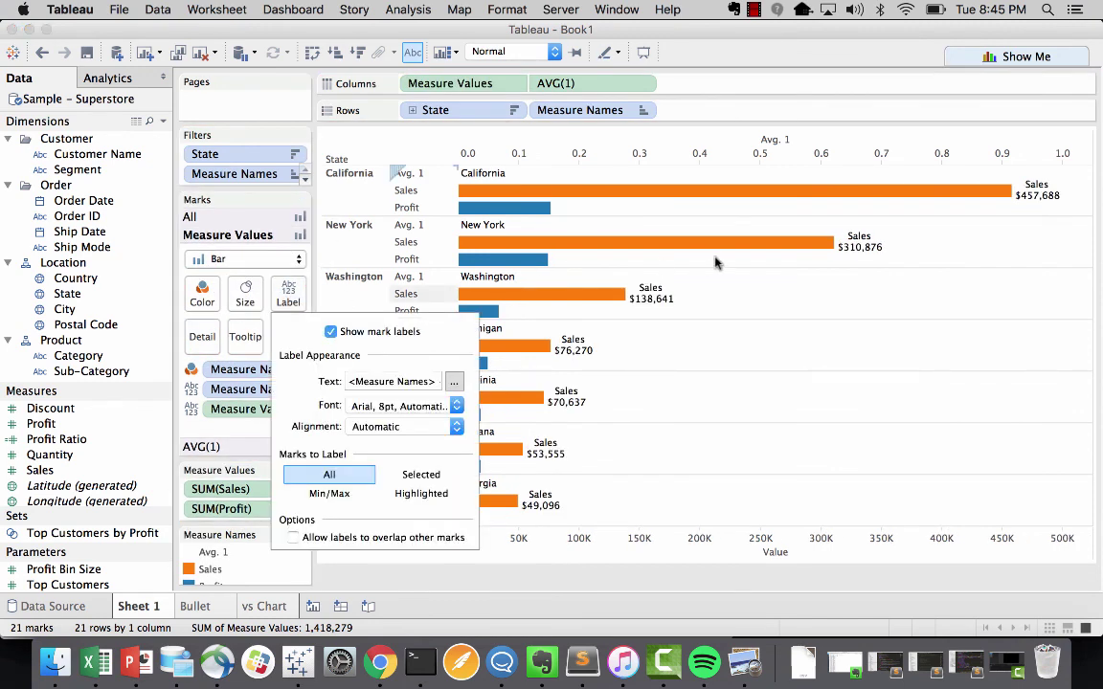
click(288, 298)
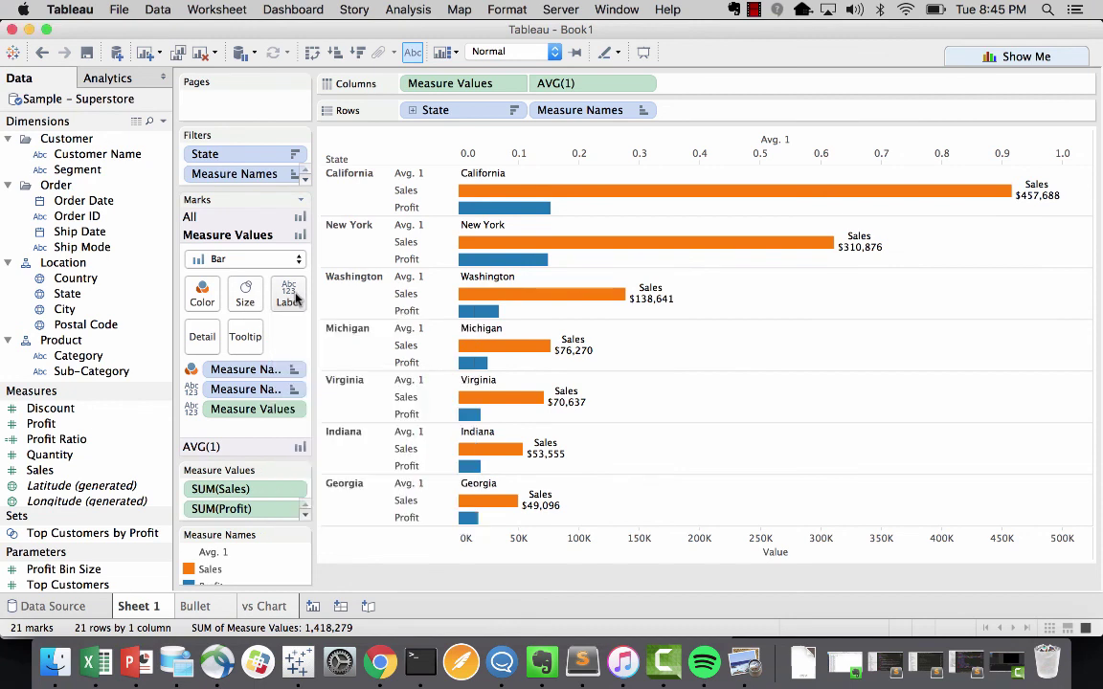
click(290, 300)
Edit the label to one line: measure name followed by the bold value
click(453, 381)
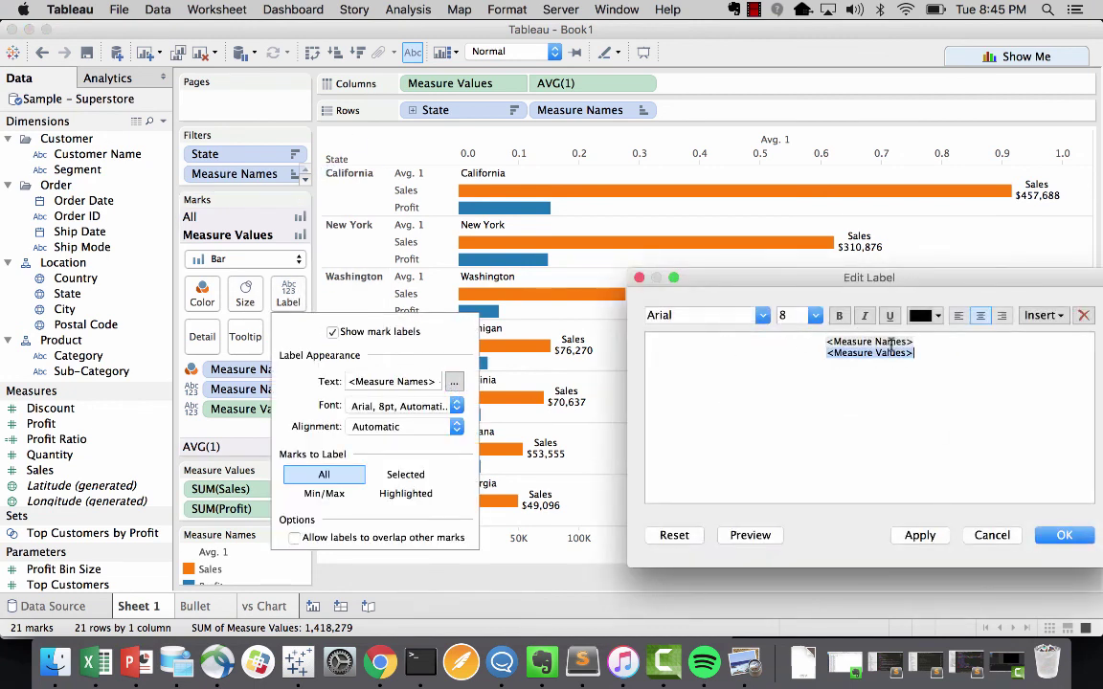
key(Down)
key(shift+End)
key(BackSpace)
key(BackSpace)
text(<Measure Values>)
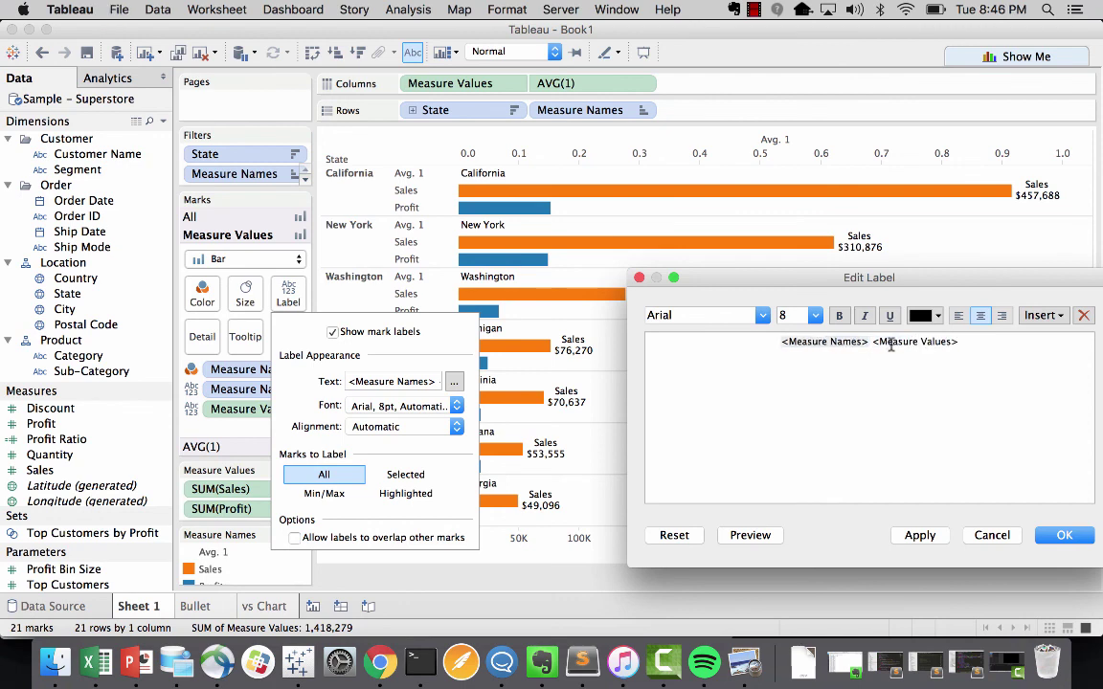
double_click(891, 342)
key(super+b)
click(960, 354)
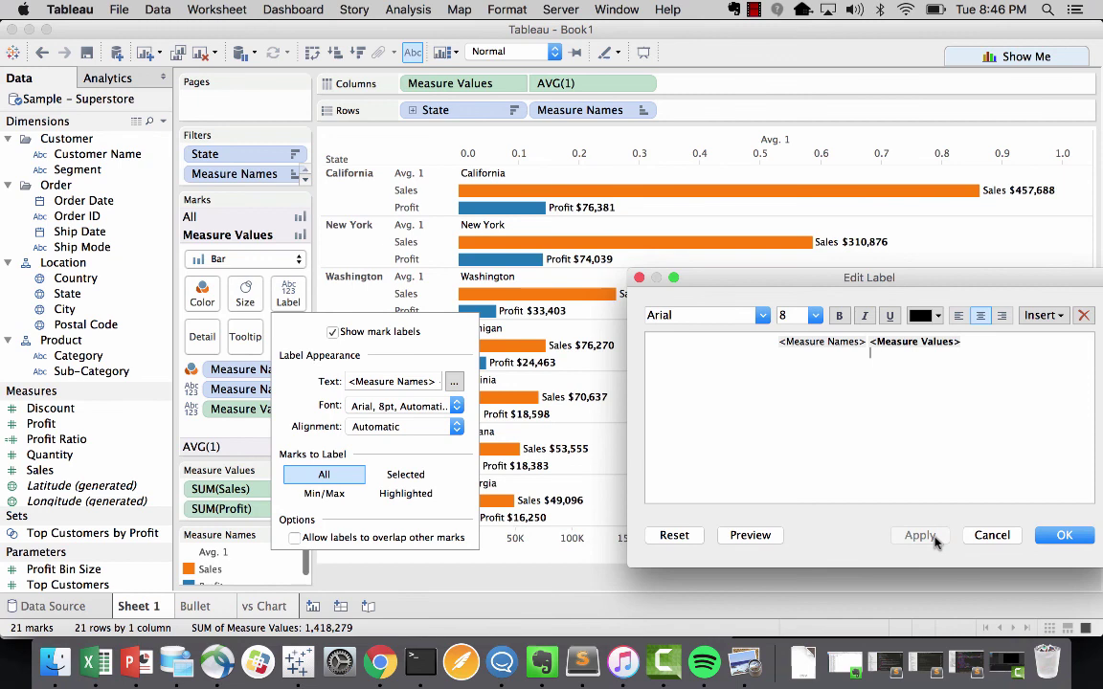
click(1061, 535)
click(862, 547)
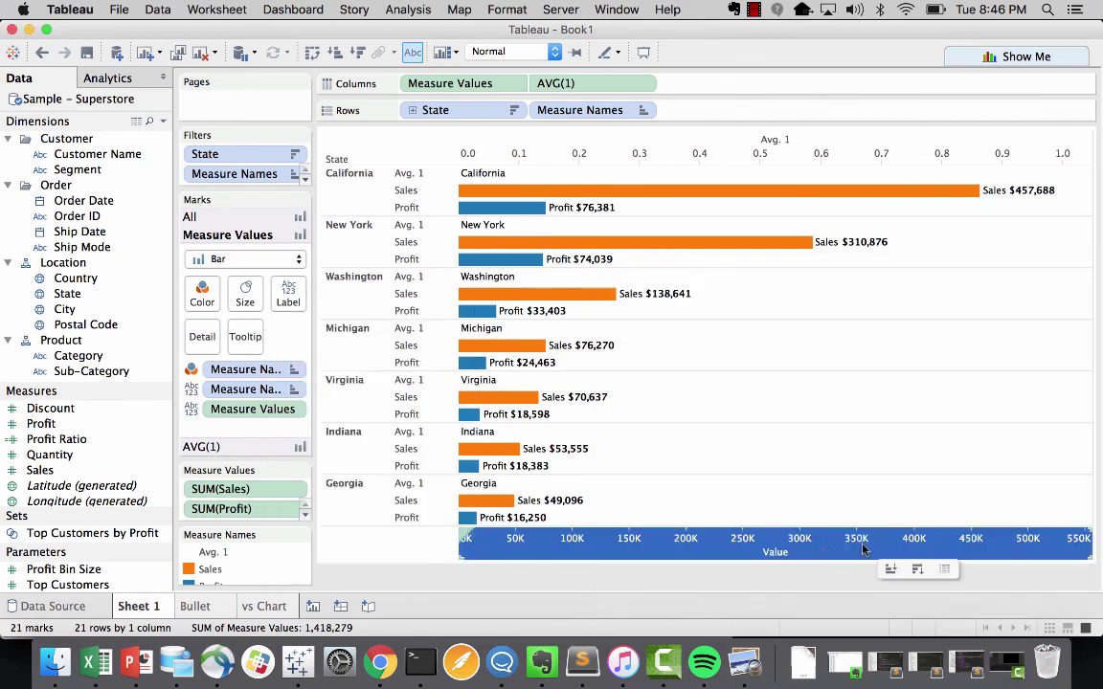
Hide the Value axis, State headers and Measure Names headers
click(687, 575)
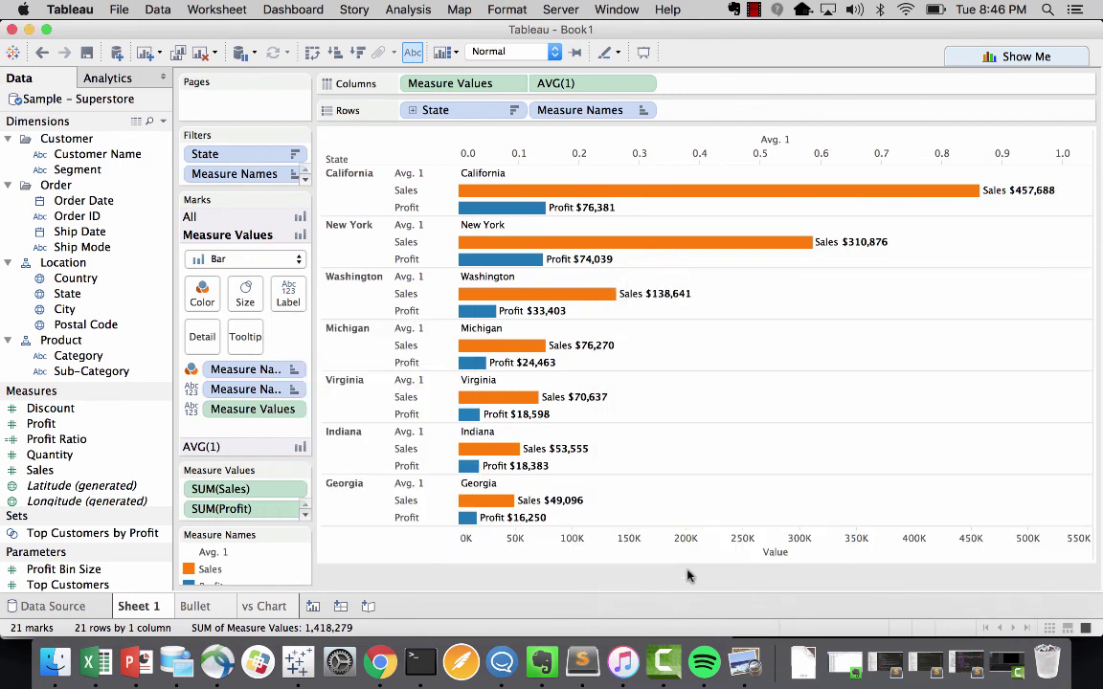
right_click(597, 546)
click(647, 499)
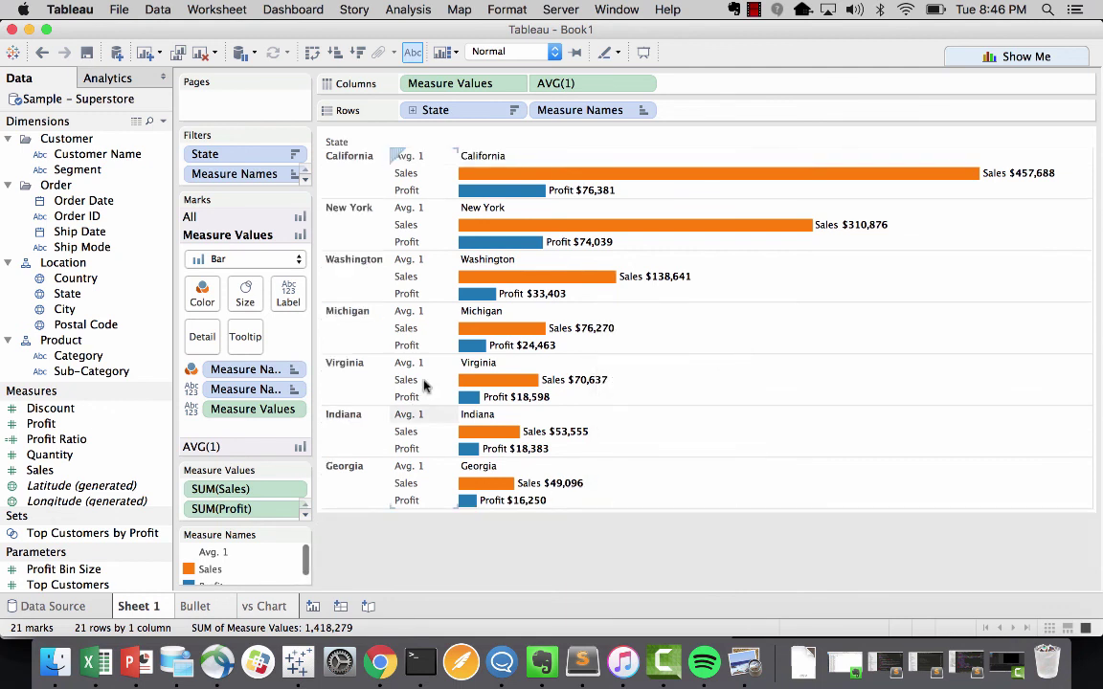
right_click(474, 113)
click(499, 223)
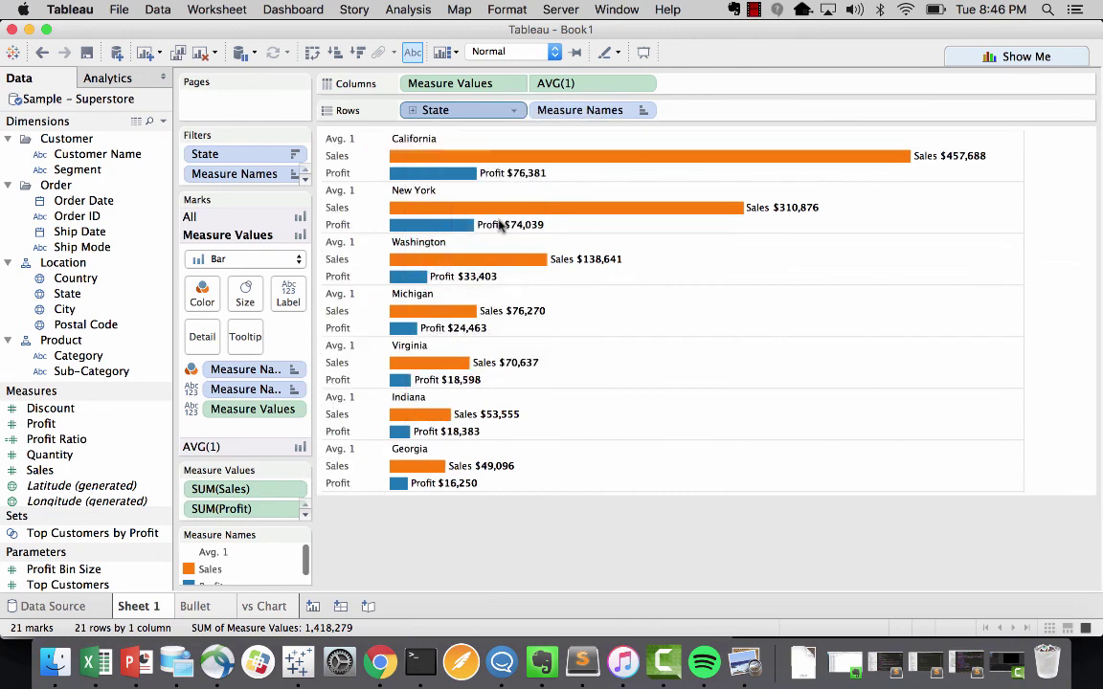
right_click(563, 110)
click(599, 235)
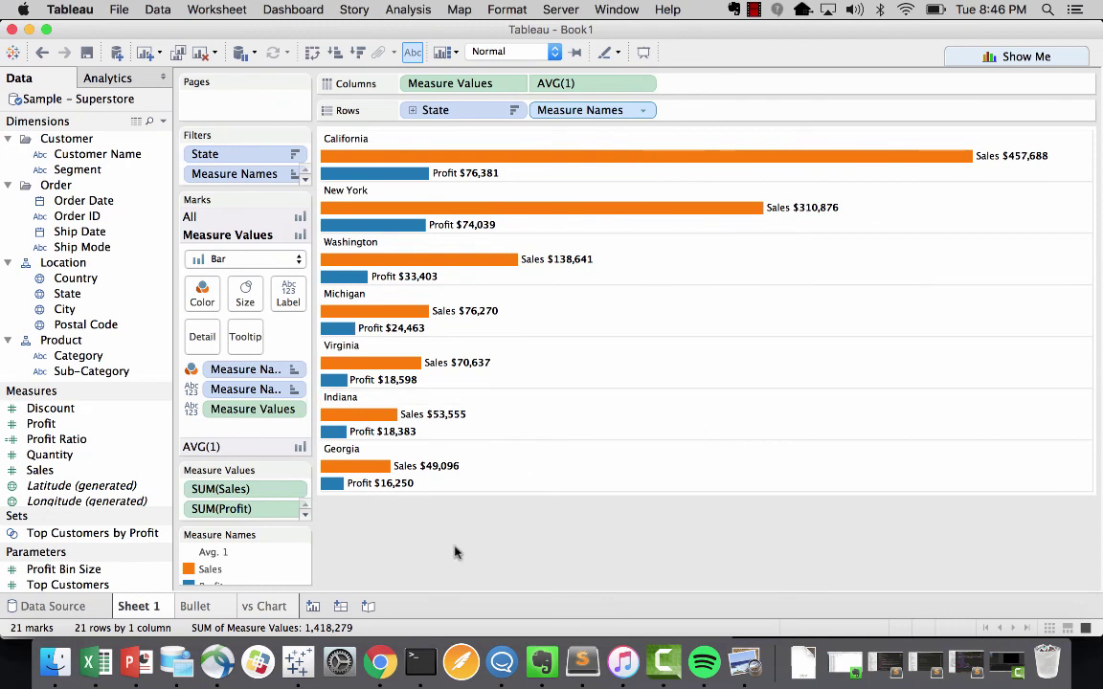
Rename Sheet 1 to 'Stacked Title'
double_click(138, 606)
text(S)
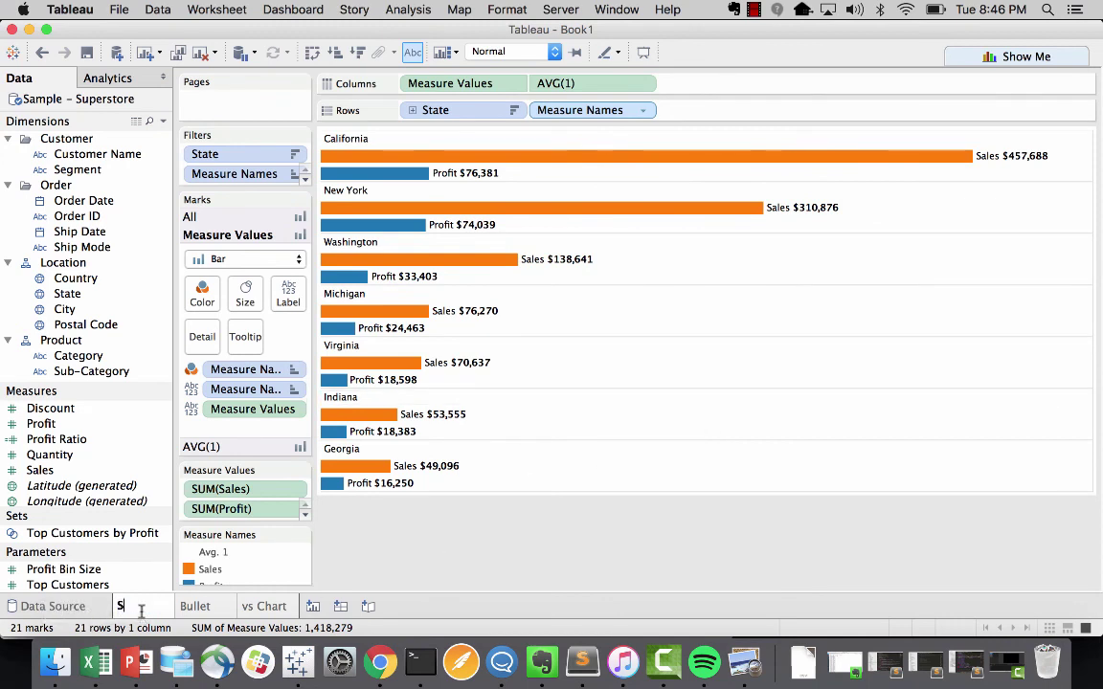
text(tacked Title)
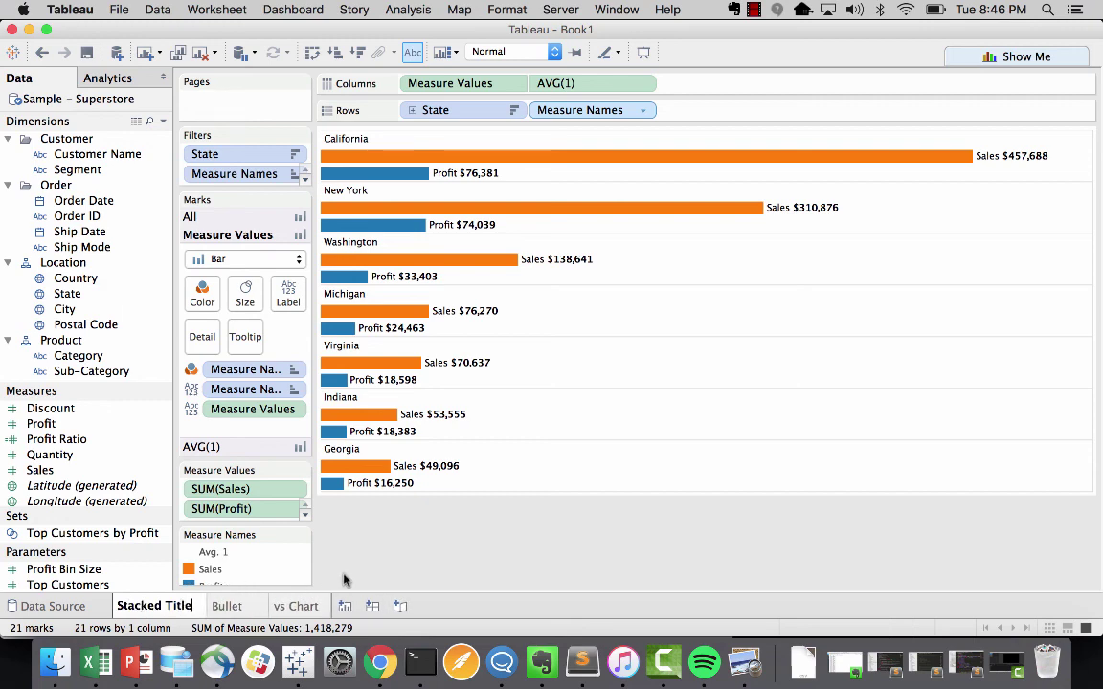
key(Return)
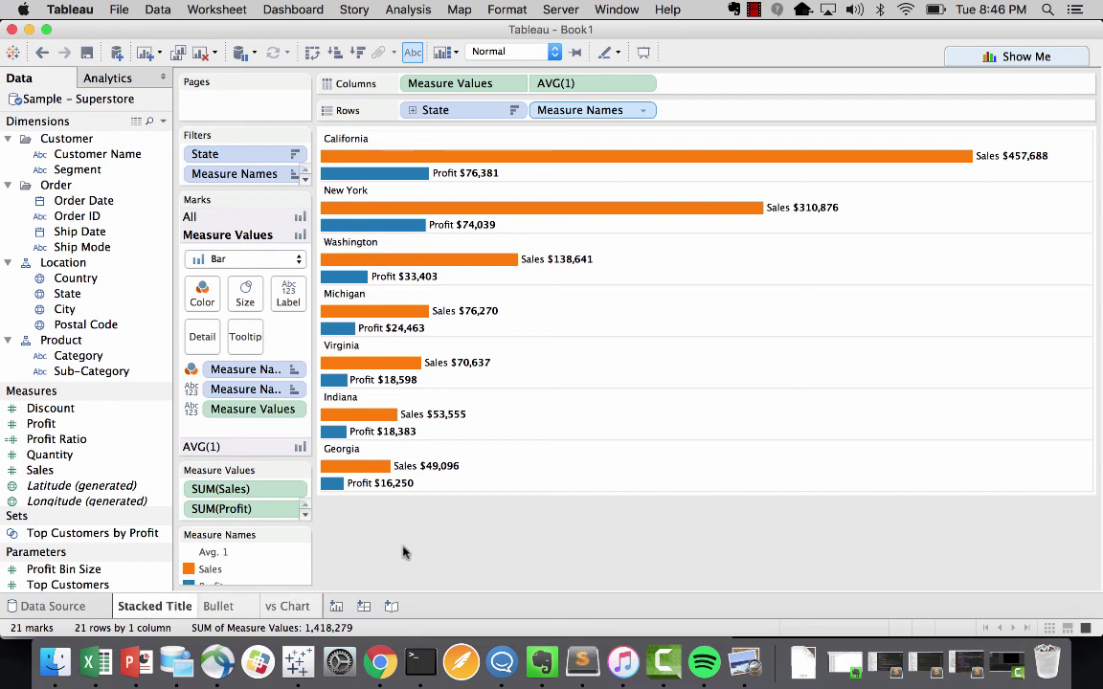
Hide the bottom Sales axis on the Bullet sheet
click(219, 607)
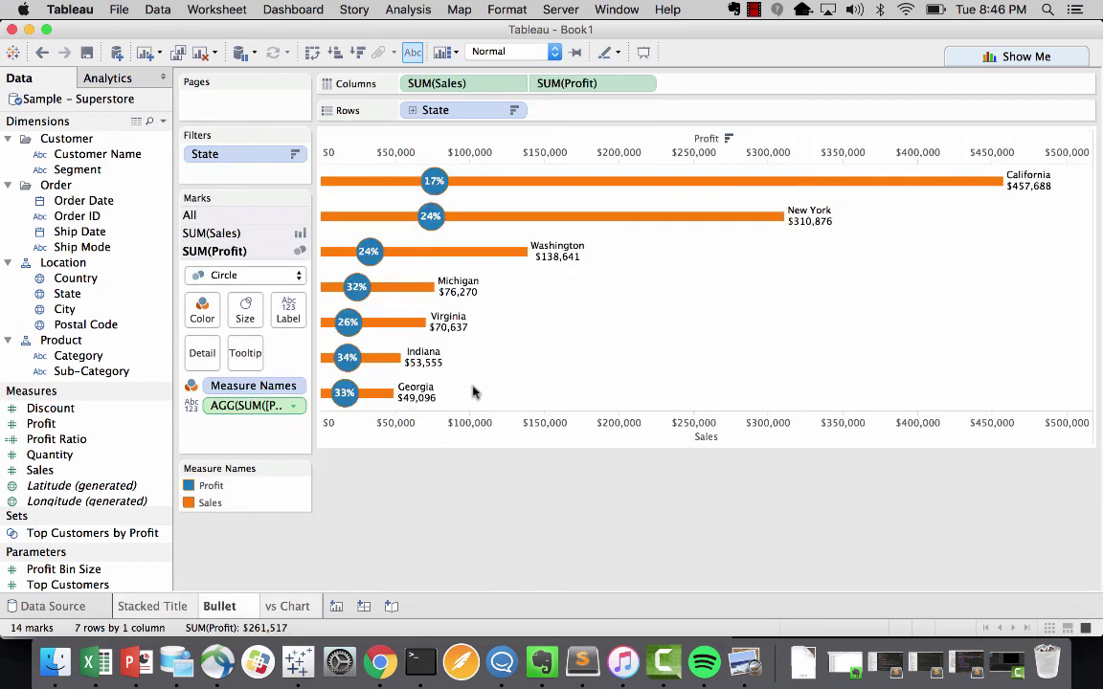
right_click(451, 425)
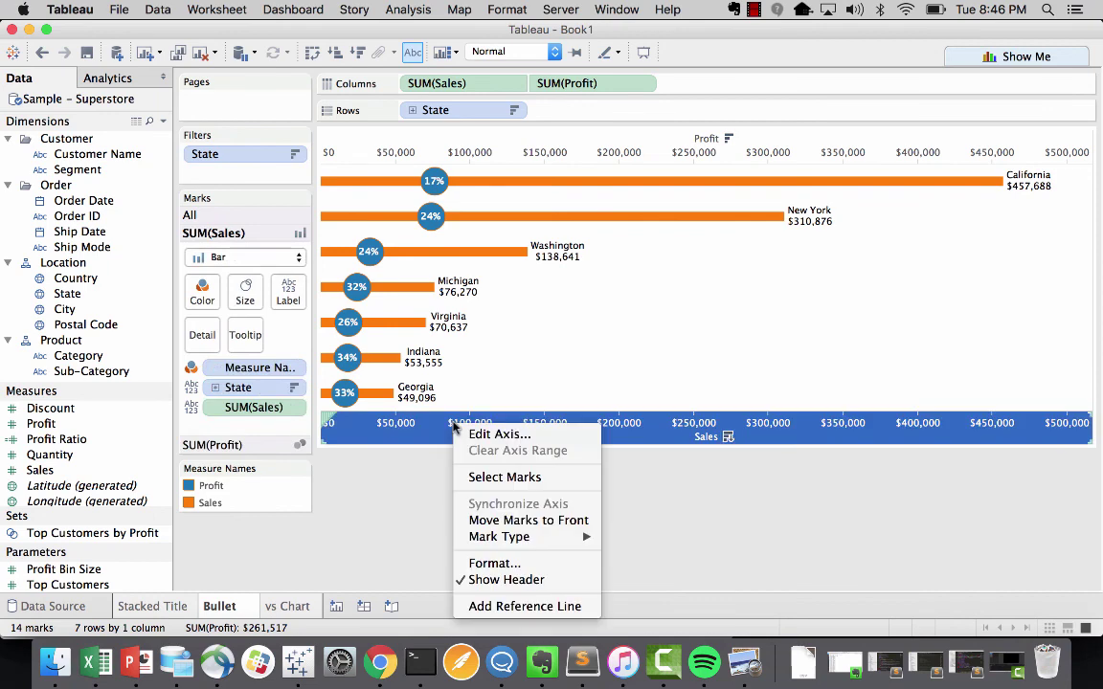
click(494, 581)
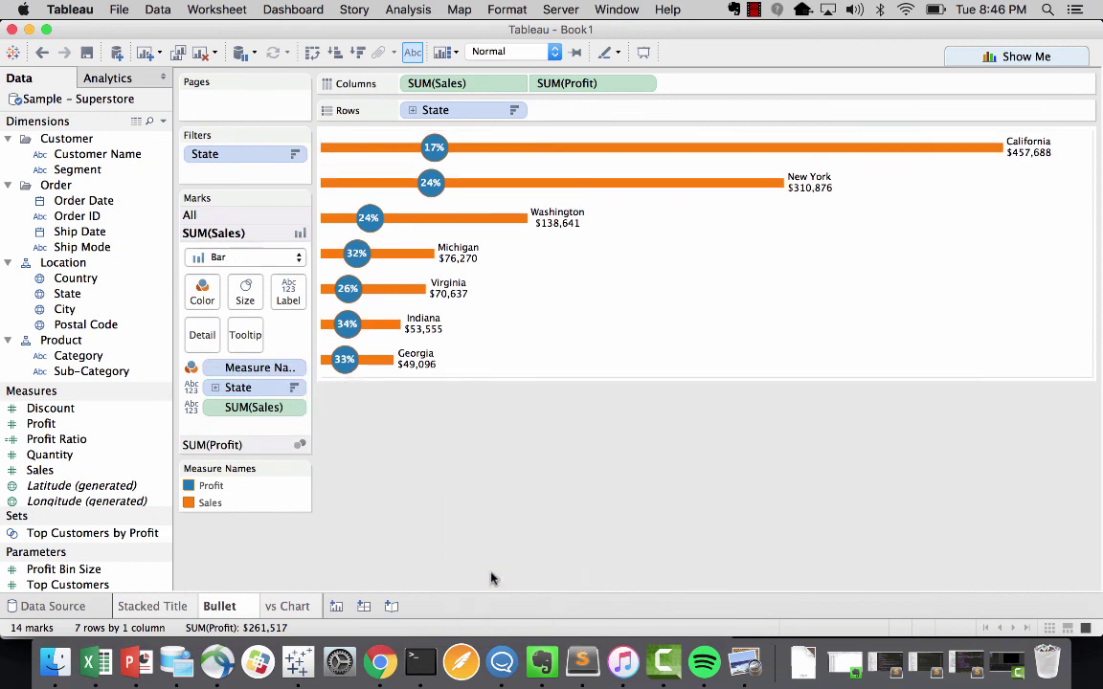
On vs Chart, hide the bottom profit axis, swap to vertical columns, and reopen the reference image
click(288, 607)
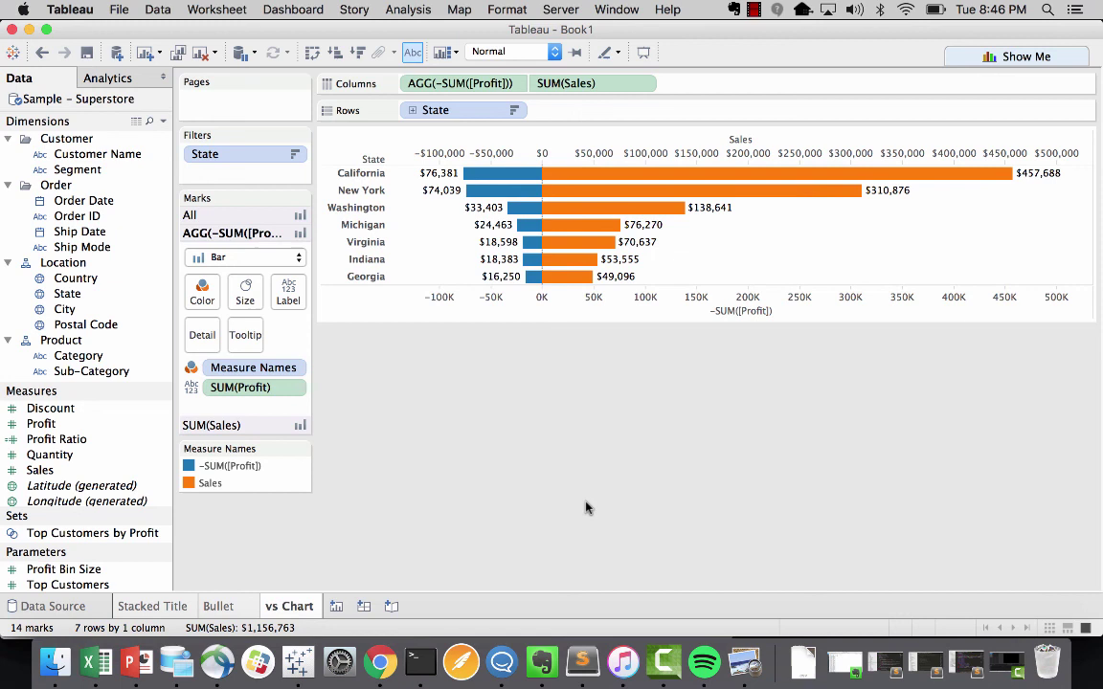
right_click(579, 299)
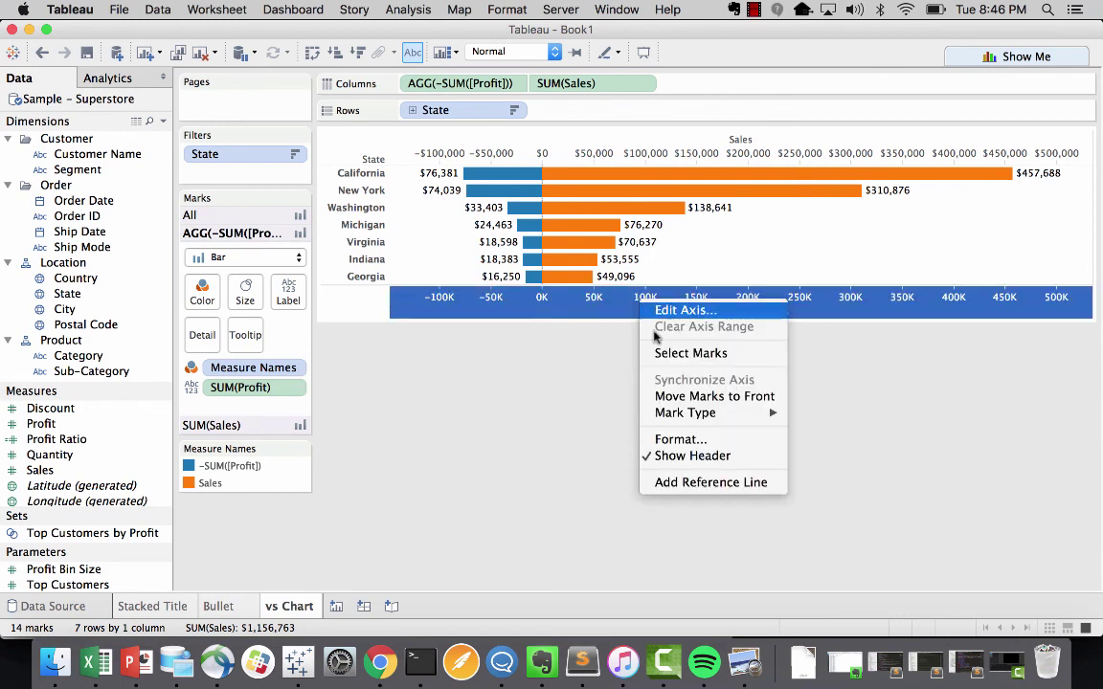
click(687, 458)
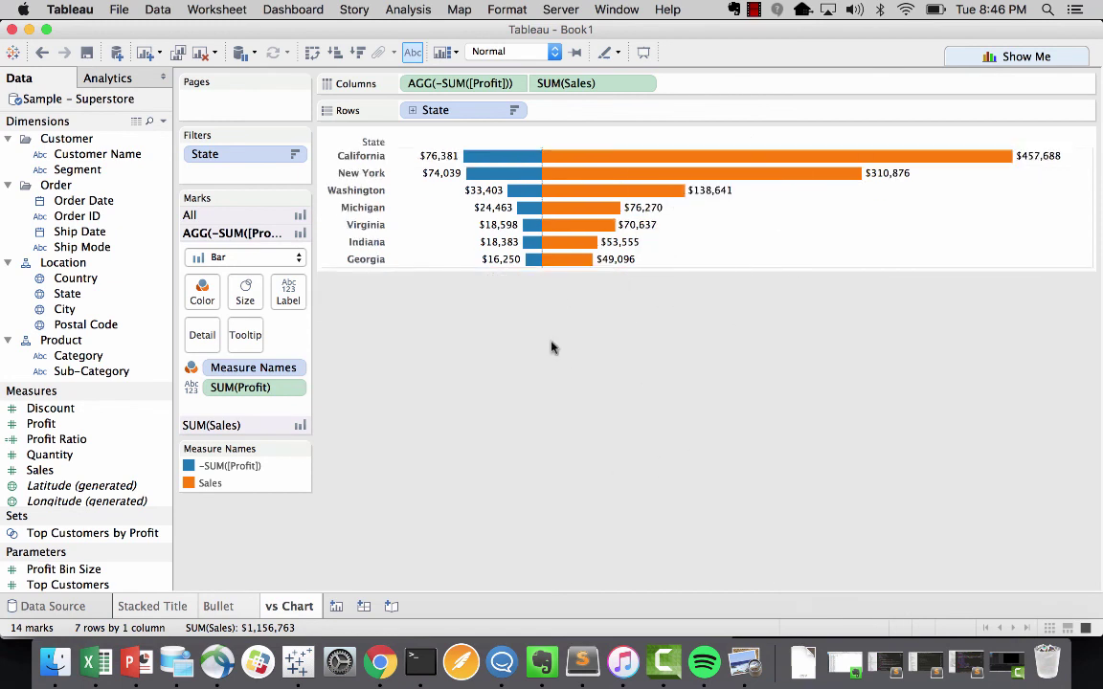
click(312, 52)
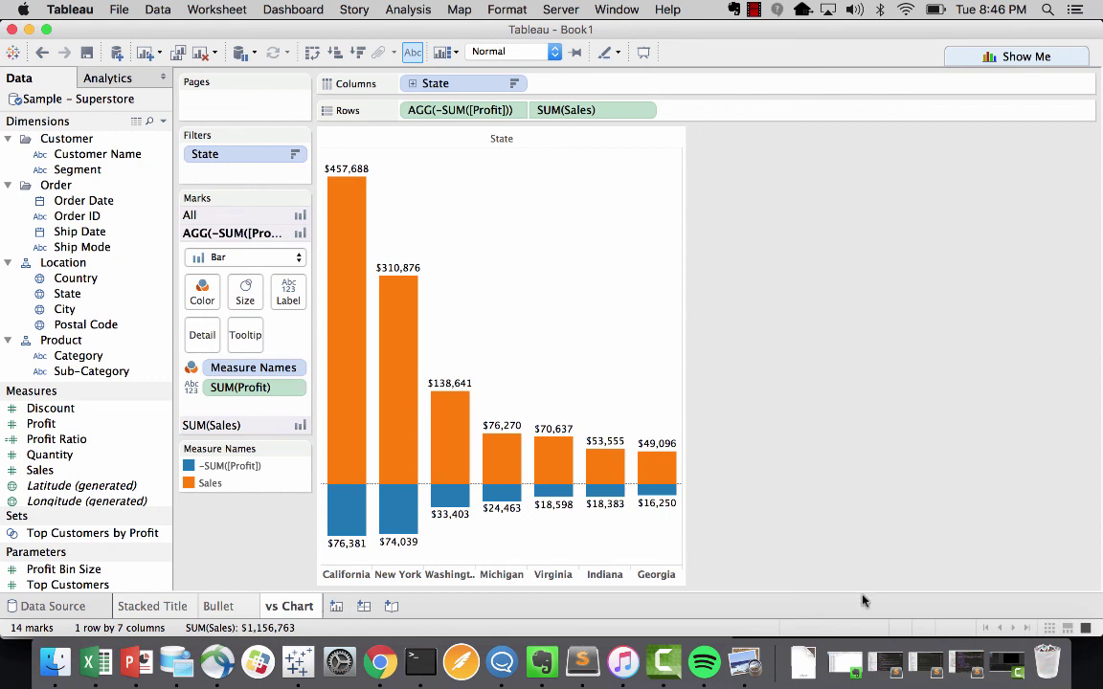
click(744, 660)
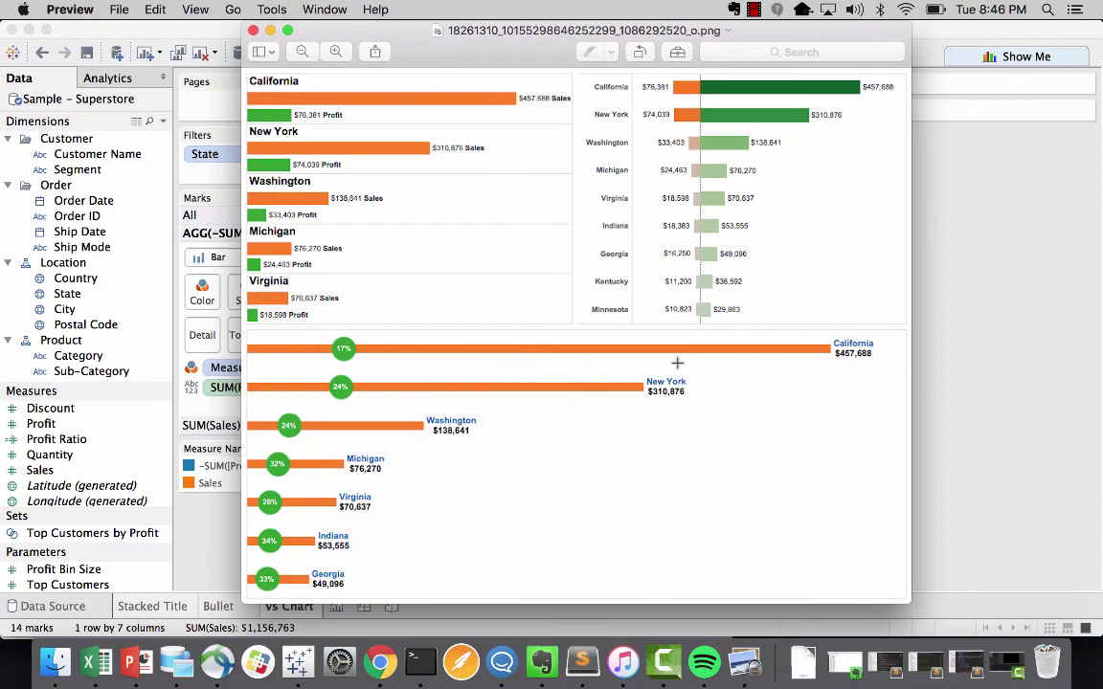